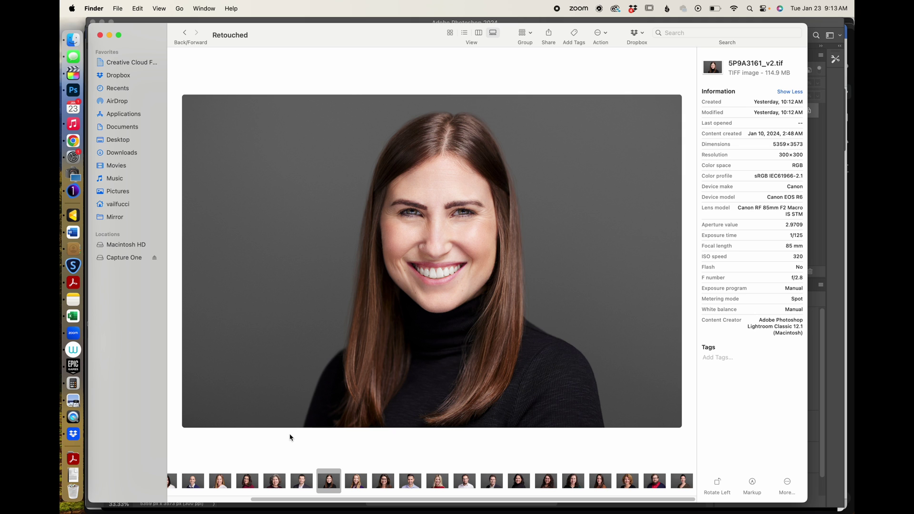
- Browse backward through the retouched headshots to the first image, 5P9A3108_v2.tif, checking the framing of each portrait
{"action": "key", "text": "Left"}
{"action": "key", "text": "Left"}
{"action": "key", "text": "Left"}
{"action": "key", "text": "Left"}
{"action": "key", "text": "Left"}
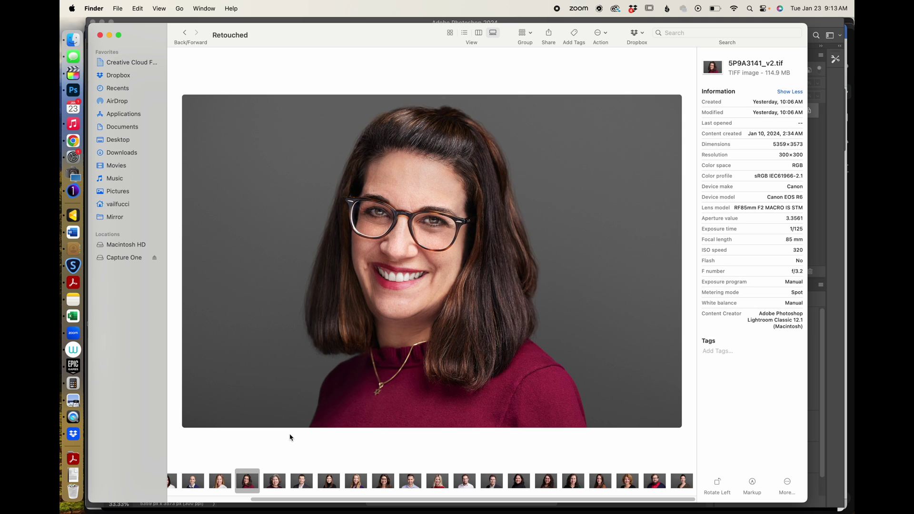
{"action": "key", "text": "Left"}
{"action": "key", "text": "Left"}
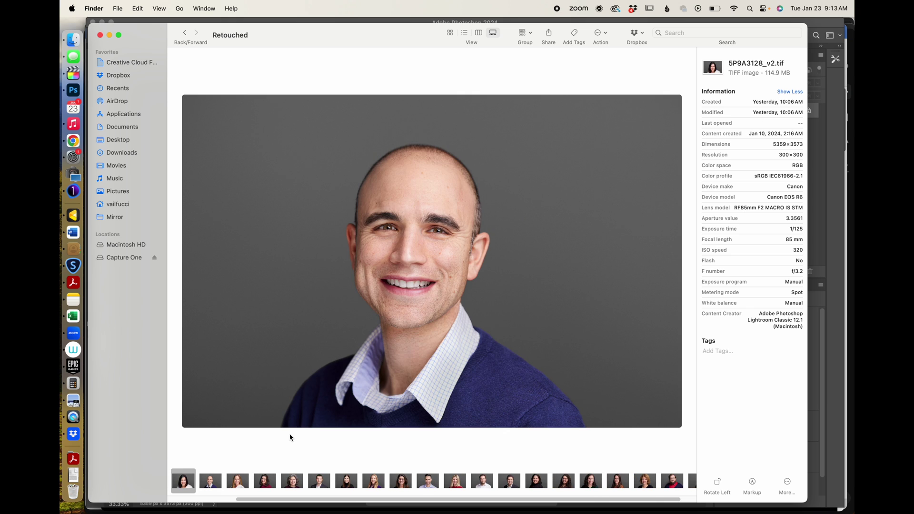
{"action": "key", "text": "Left"}
{"action": "key", "text": "Left"}
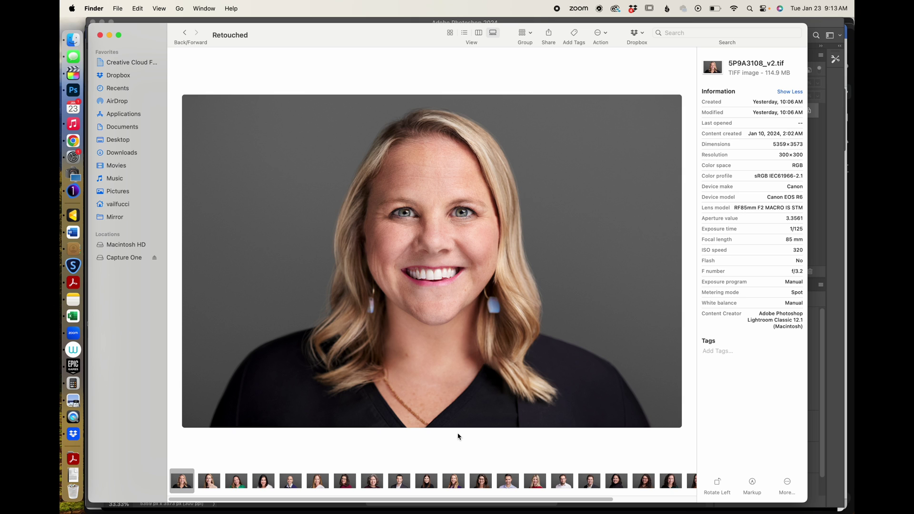
- Review the headshots forward from 5P9A3111_v2.tif to 5P9A3148_v2.tif, comparing the space around each head
{"action": "key", "text": "Right"}
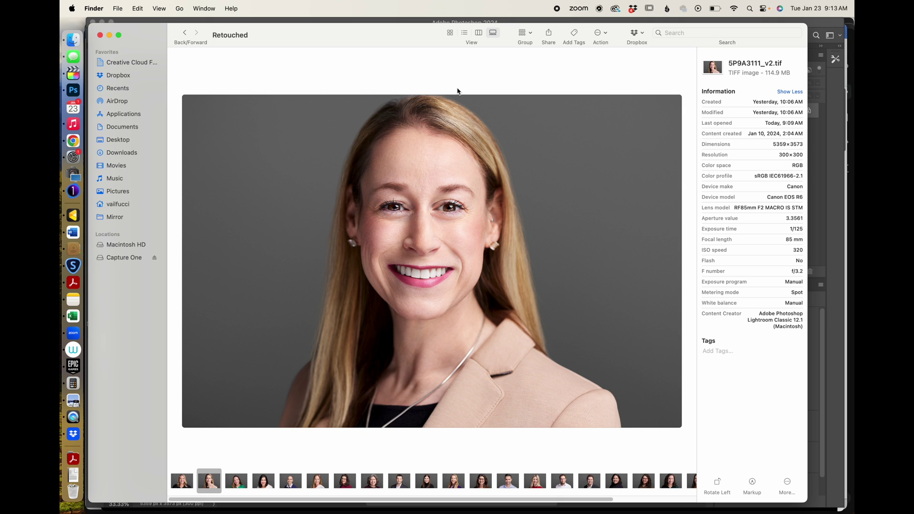
{"action": "key", "text": "Right"}
{"action": "key", "text": "Right"}
{"action": "key", "text": "Left"}
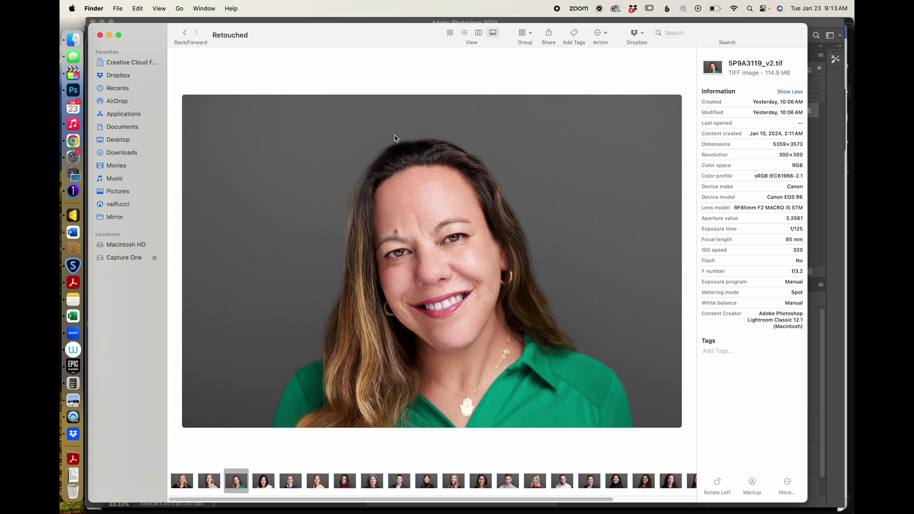
{"action": "key", "text": "Right"}
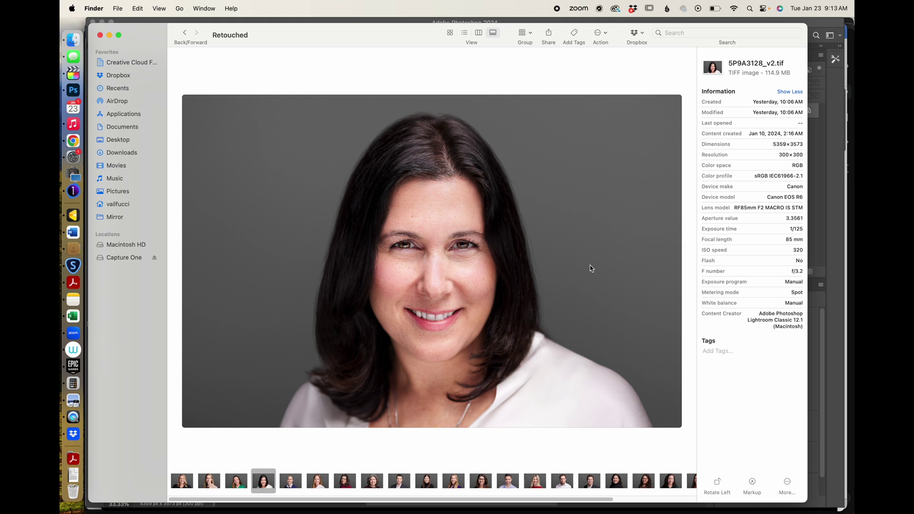
{"action": "key", "text": "Right"}
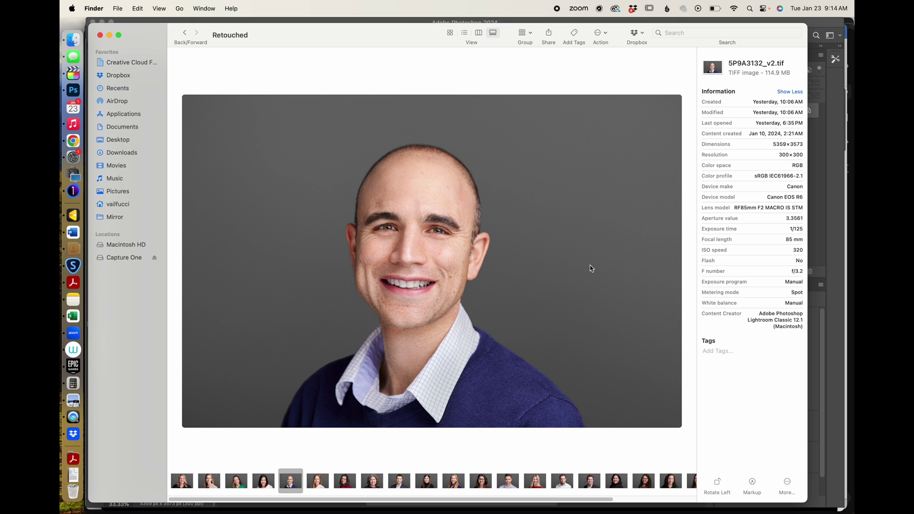
{"action": "key", "text": "Right"}
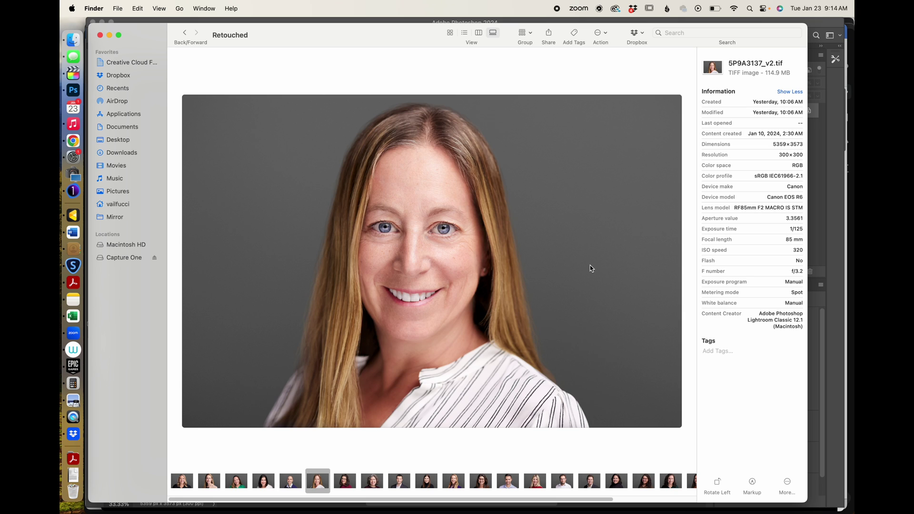
{"action": "key", "text": "Right"}
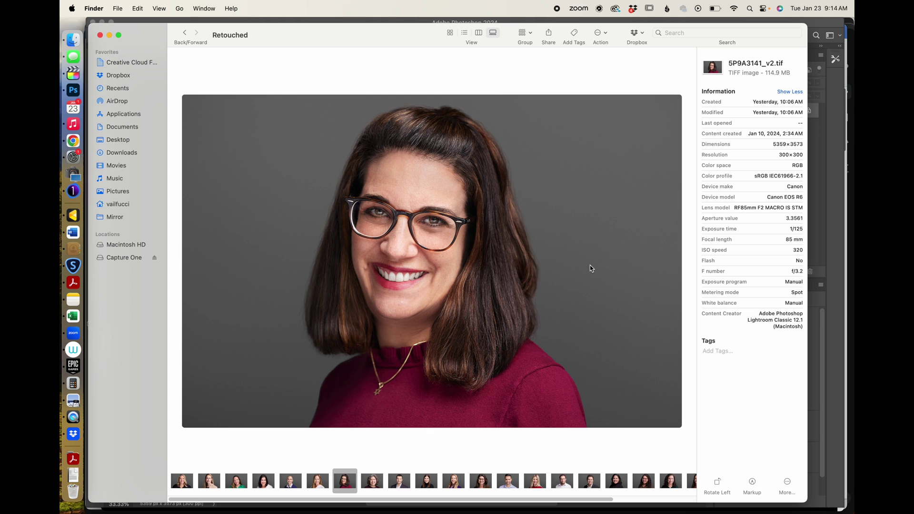
{"action": "key", "text": "Right"}
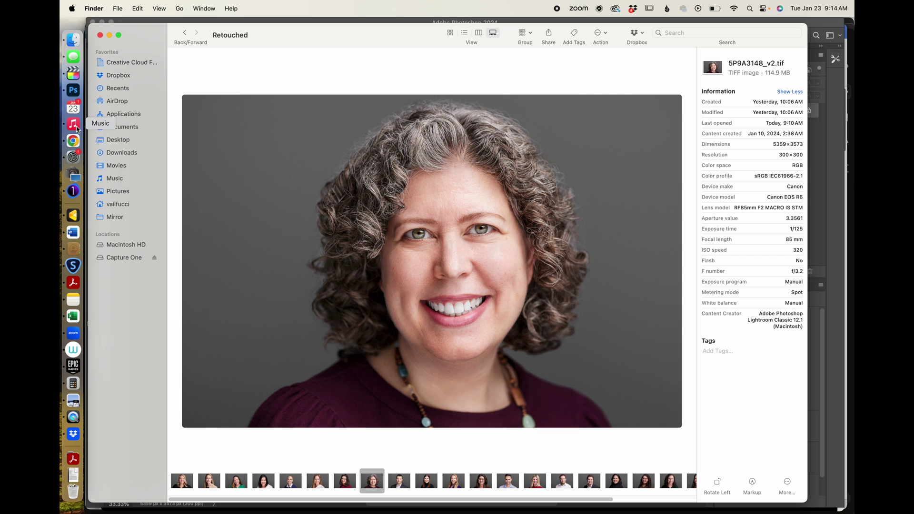
- Switch to Photoshop, bring up 5P9A3111_v2.tif and set the Crop tool to Original Ratio
{"action": "left_click", "coordinate": [73, 90]}
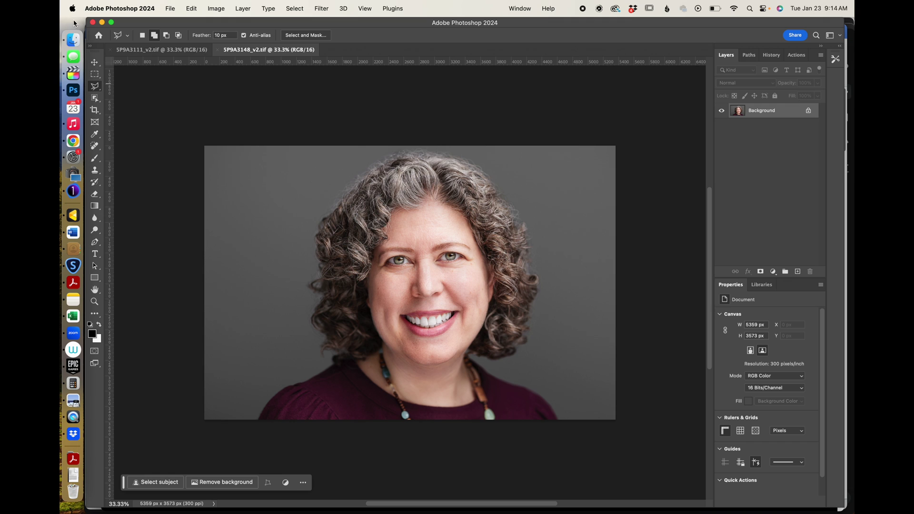
{"action": "left_click", "coordinate": [163, 54]}
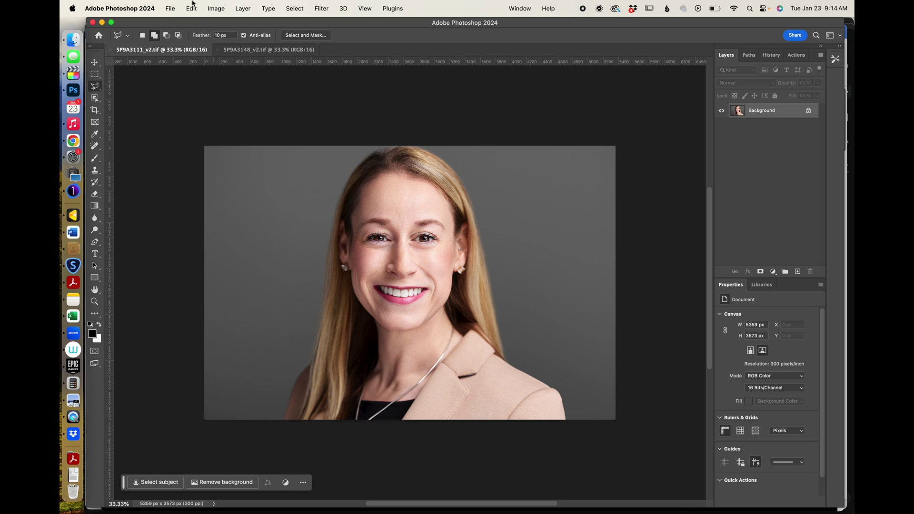
{"action": "left_click", "coordinate": [95, 110]}
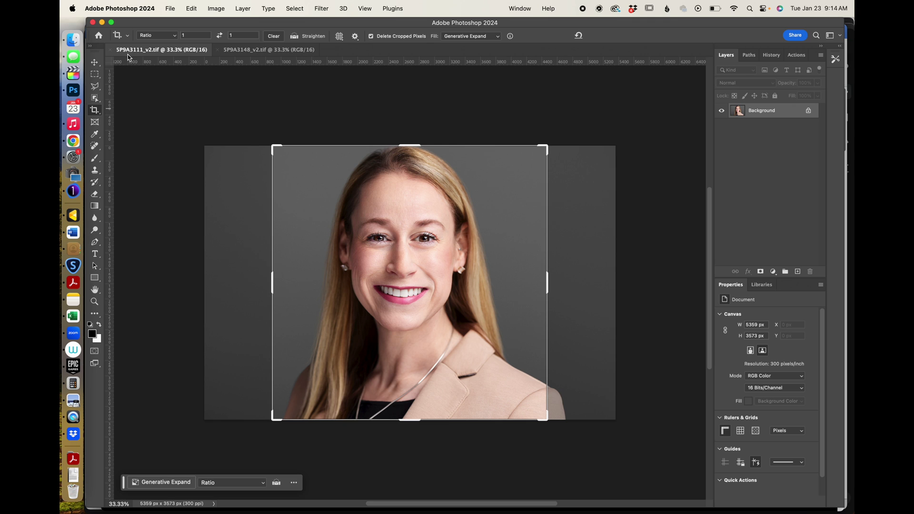
{"action": "left_click", "coordinate": [170, 36]}
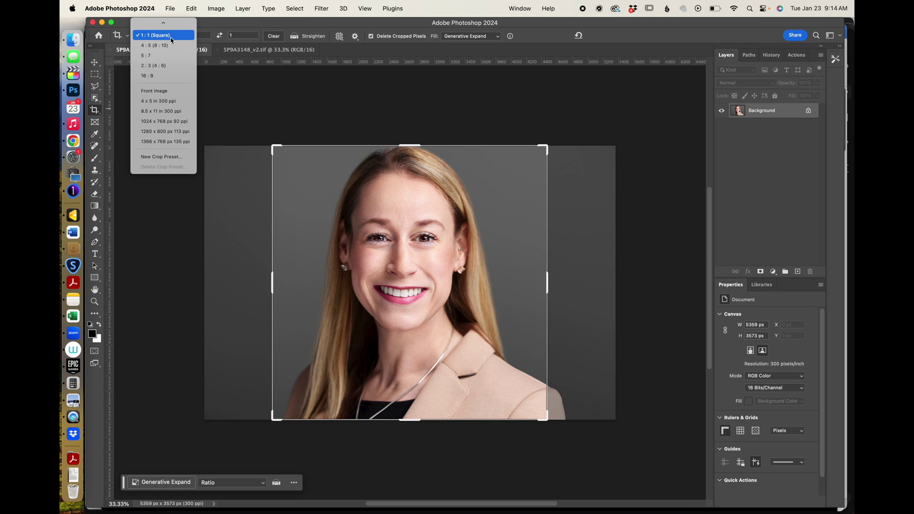
{"action": "scroll", "coordinate": [172, 41], "scroll_direction": "up", "scroll_amount": 3}
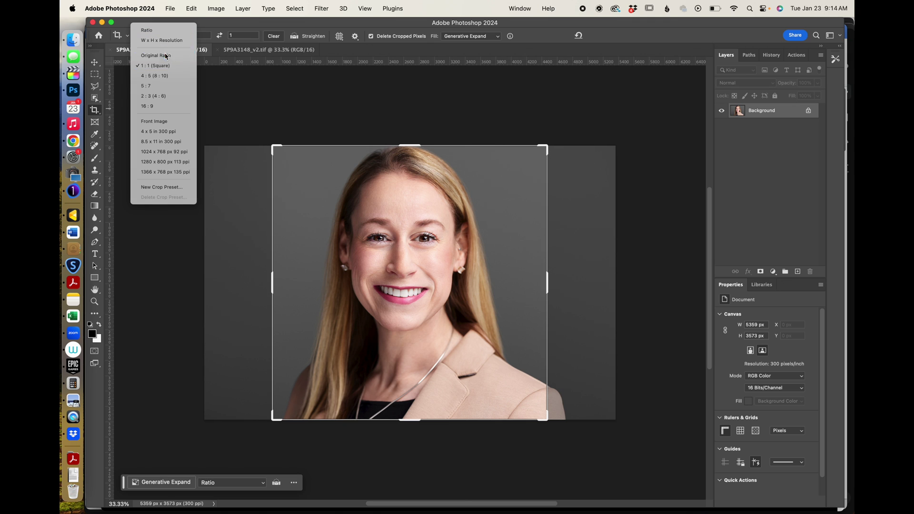
{"action": "left_click", "coordinate": [156, 56]}
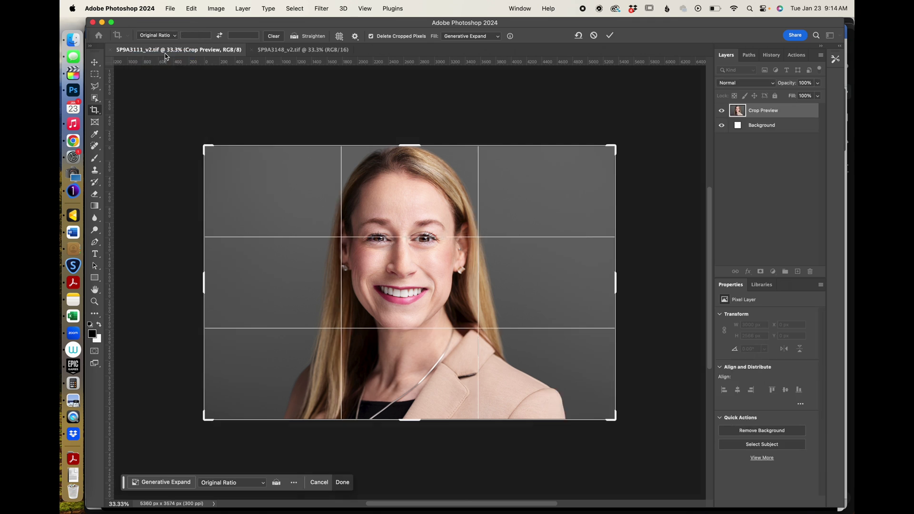
- Extend the crop frame beyond all sides to about 5857 x 3905 px and fill it with Generative Expand using an empty prompt
{"action": "left_click", "coordinate": [413, 145]}
{"action": "left_click_drag", "start_coordinate": [413, 146], "coordinate": [412, 139]}
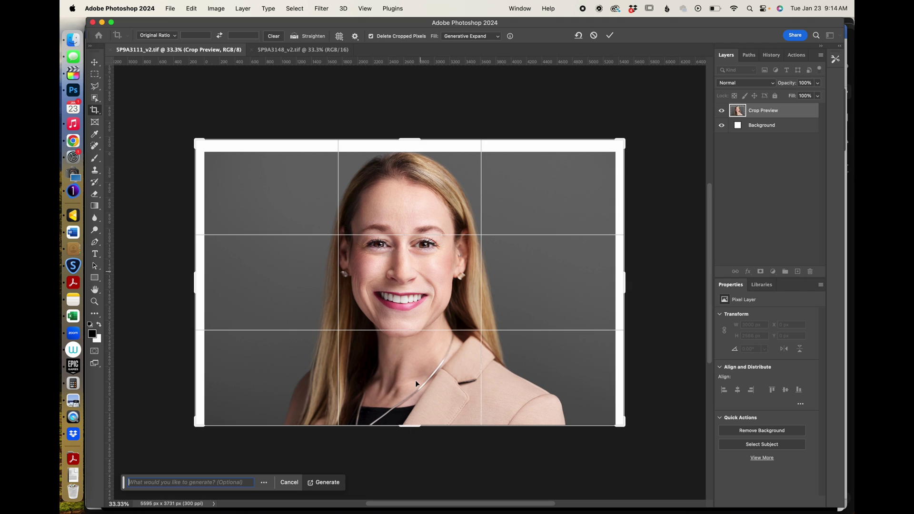
{"action": "left_click_drag", "start_coordinate": [408, 425], "coordinate": [408, 432]}
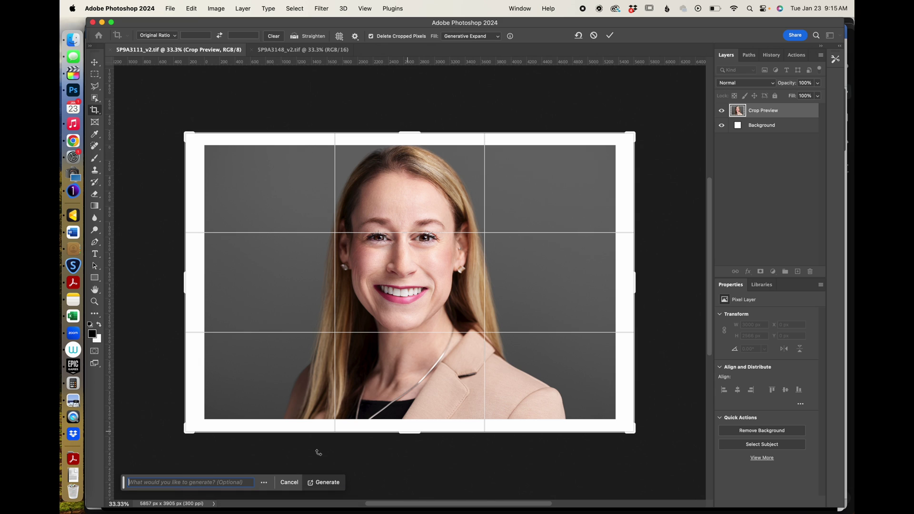
{"action": "left_click", "coordinate": [325, 483]}
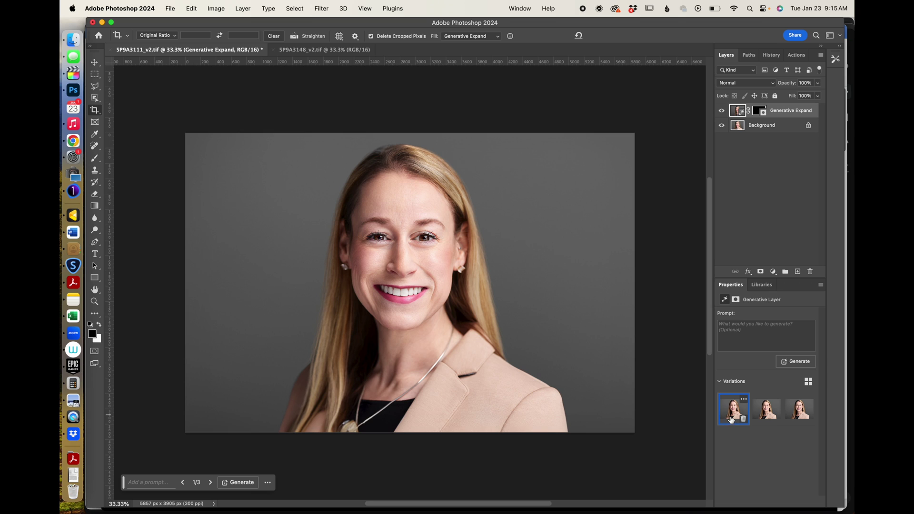
- Compare the three Generative Expand variations and delete the first one, which adds a pendant to the necklace
{"action": "left_click", "coordinate": [769, 410]}
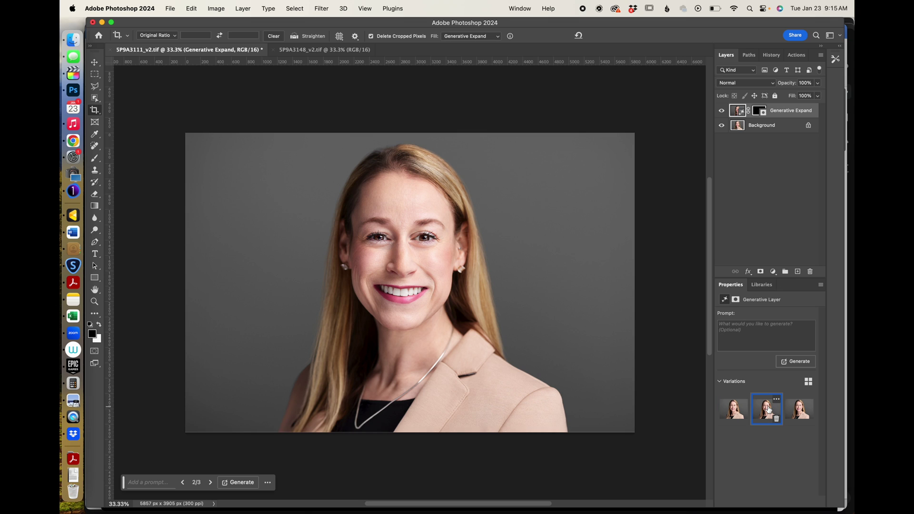
{"action": "left_click", "coordinate": [799, 410]}
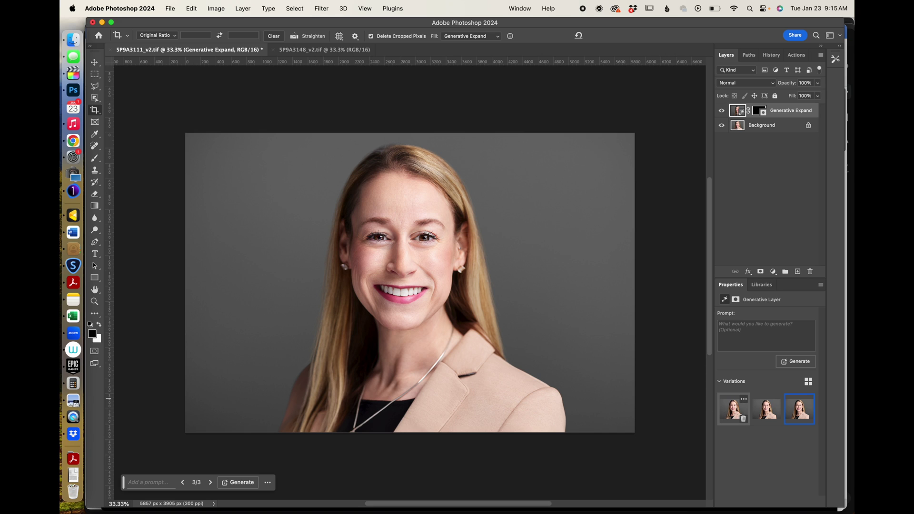
{"action": "left_click", "coordinate": [737, 413]}
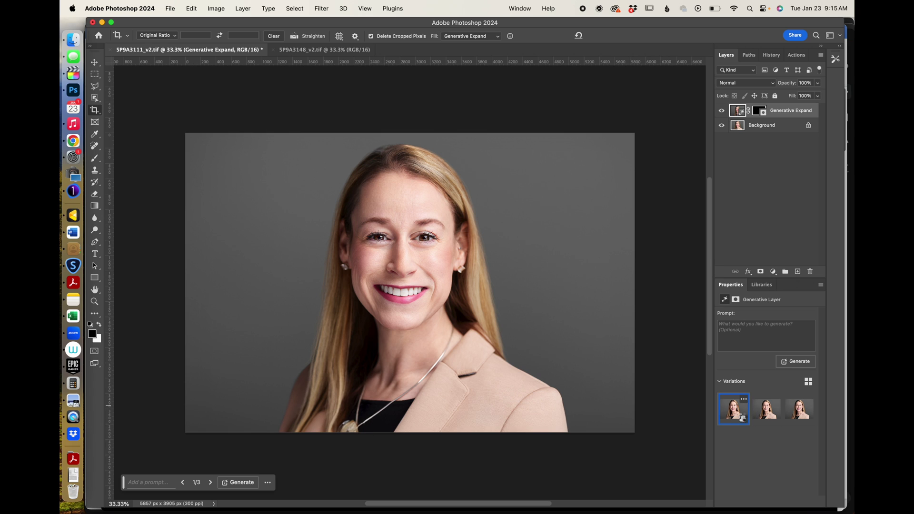
{"action": "left_click", "coordinate": [743, 419]}
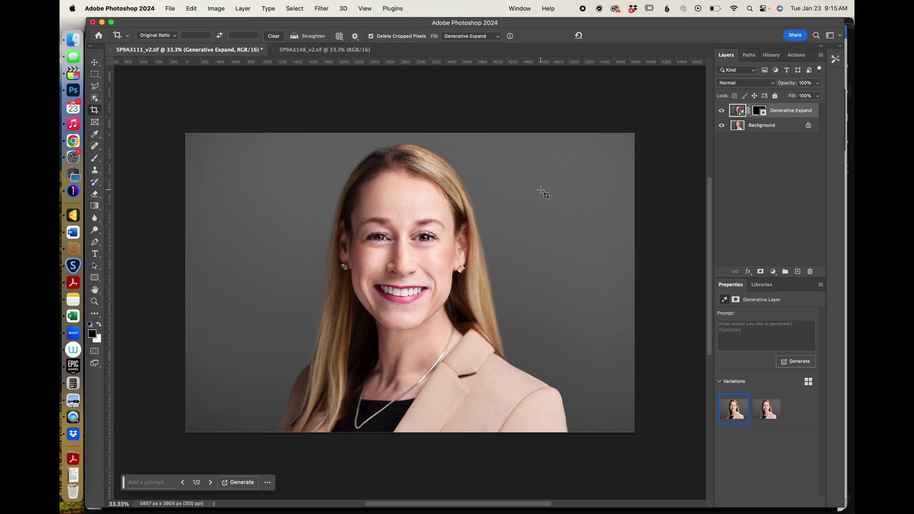
- Compare the two remaining variations, select the first and generate another set with an empty prompt
{"action": "mouse_move", "coordinate": [767, 413]}
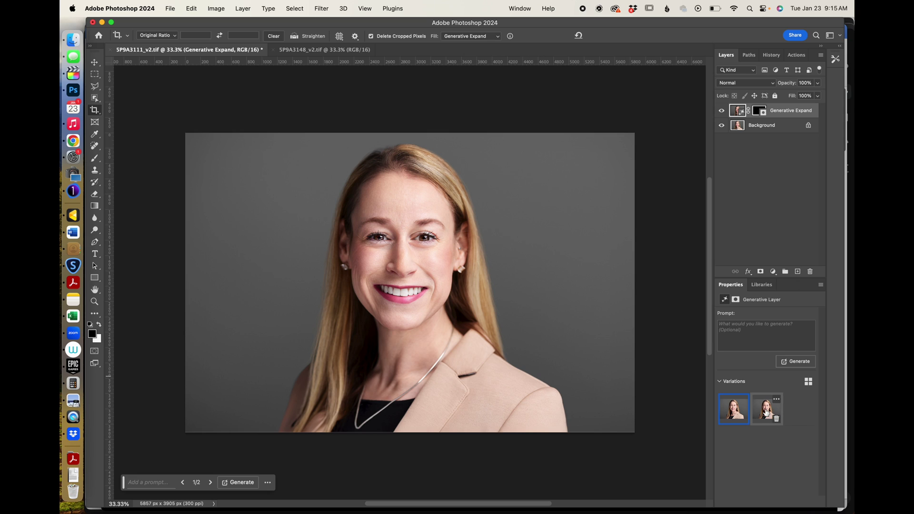
{"action": "left_click", "coordinate": [766, 411]}
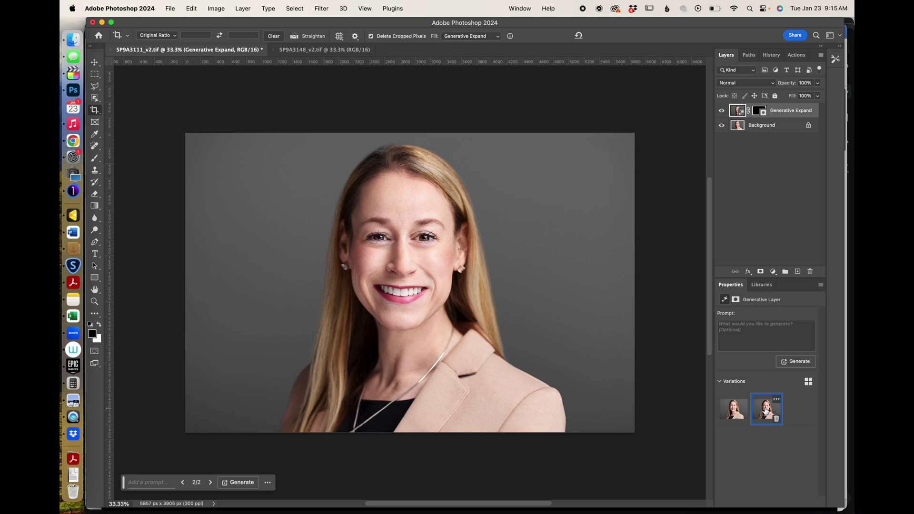
{"action": "mouse_move", "coordinate": [729, 414]}
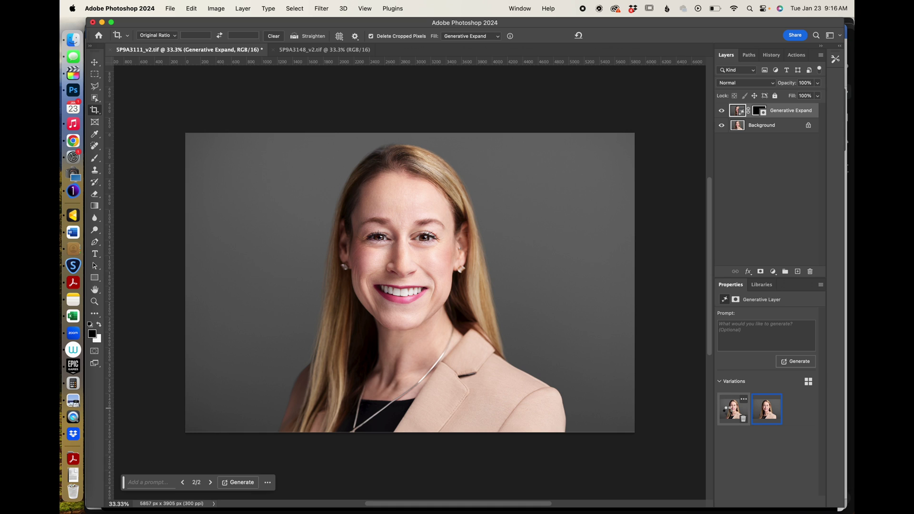
{"action": "left_click", "coordinate": [728, 414]}
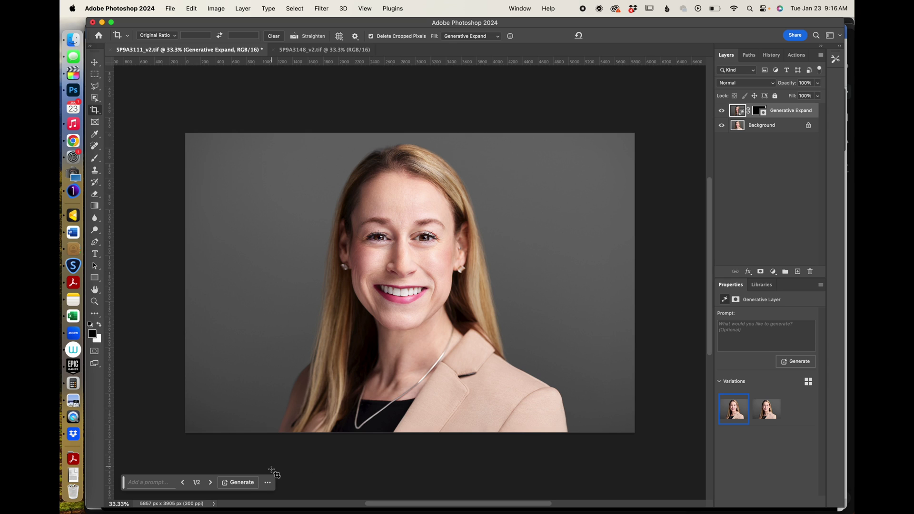
{"action": "left_click", "coordinate": [160, 482]}
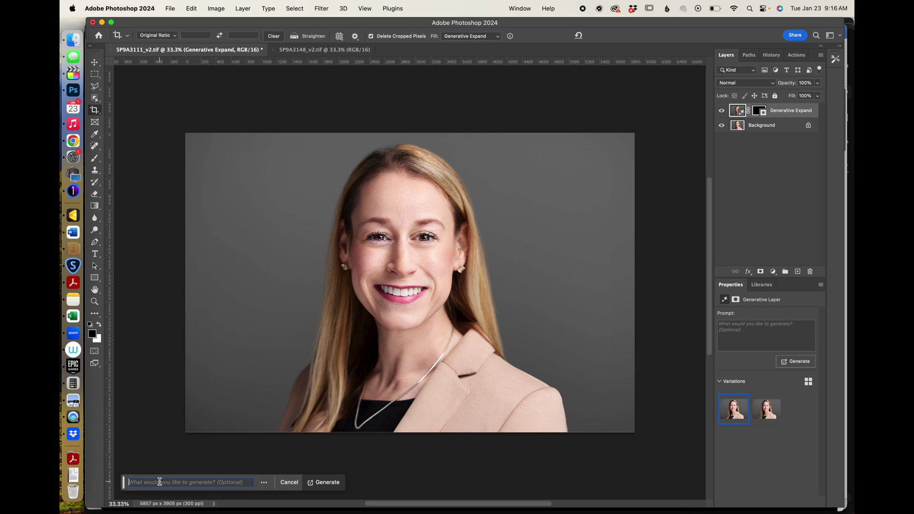
{"action": "left_click", "coordinate": [324, 483]}
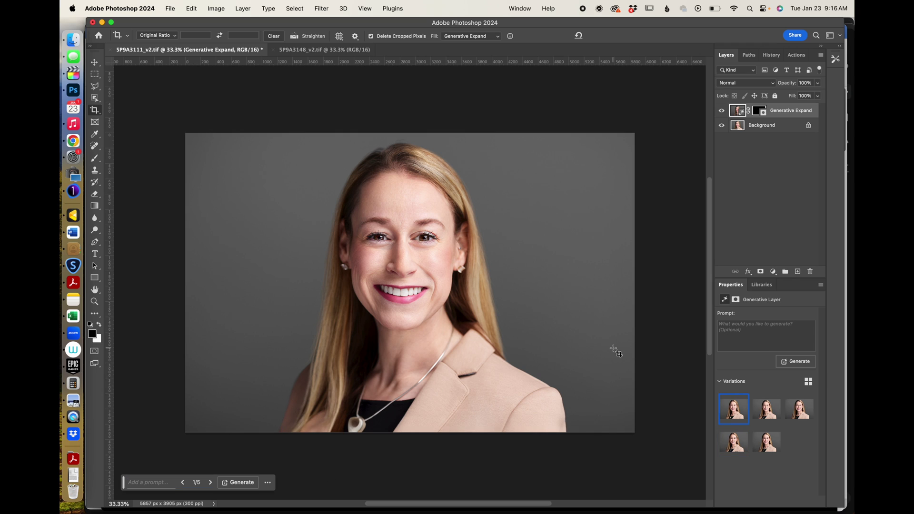
- Compare the new variations with the earlier result and select the fourth one, with the plain necklace chain
{"action": "mouse_move", "coordinate": [767, 412]}
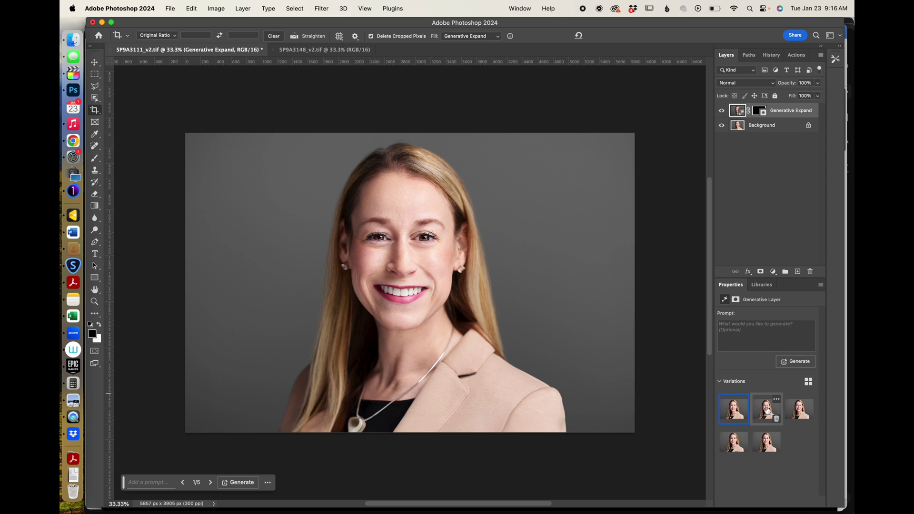
{"action": "left_click", "coordinate": [766, 408]}
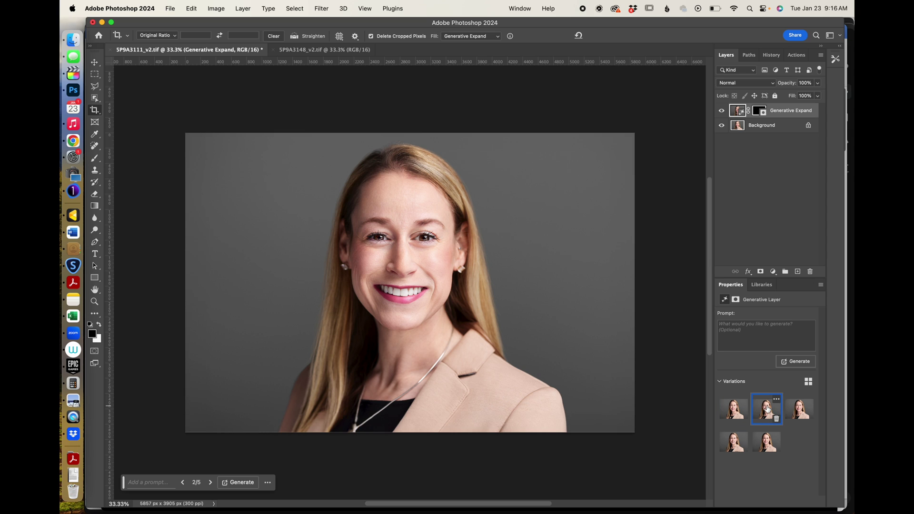
{"action": "left_click", "coordinate": [792, 411]}
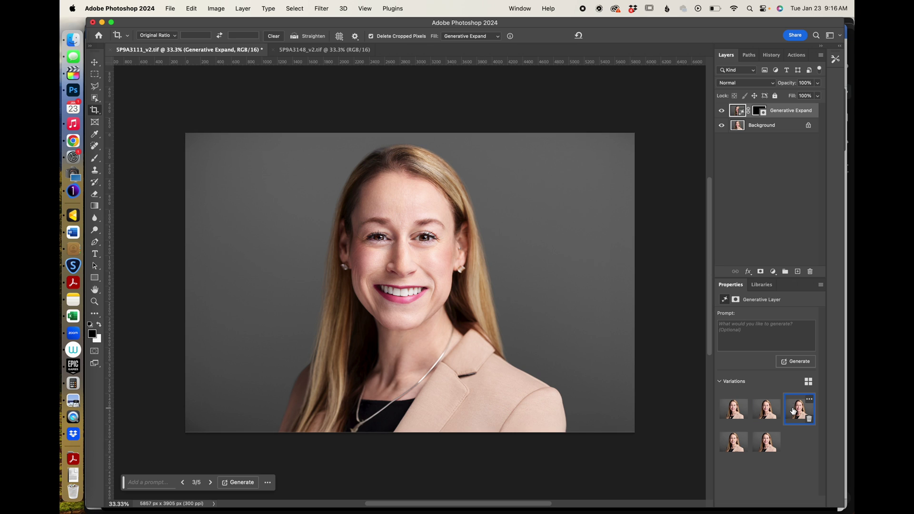
{"action": "left_click", "coordinate": [734, 443]}
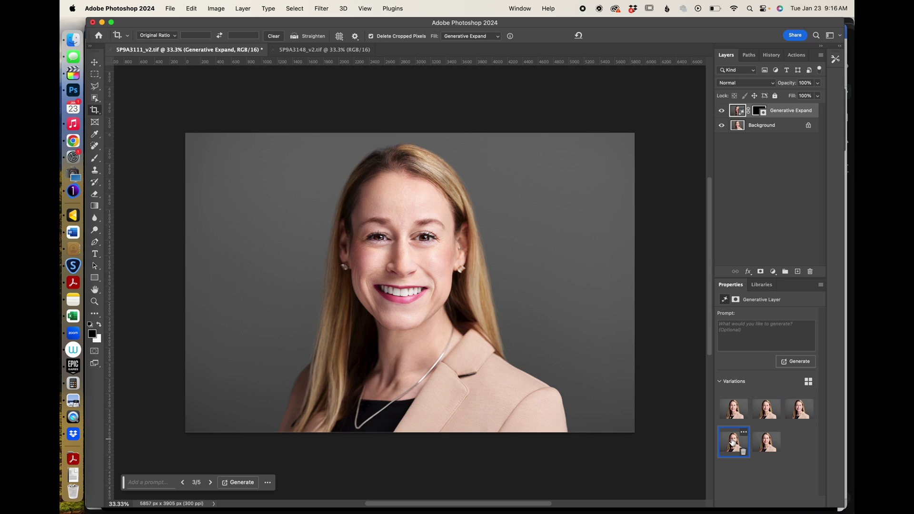
{"action": "left_click", "coordinate": [798, 409]}
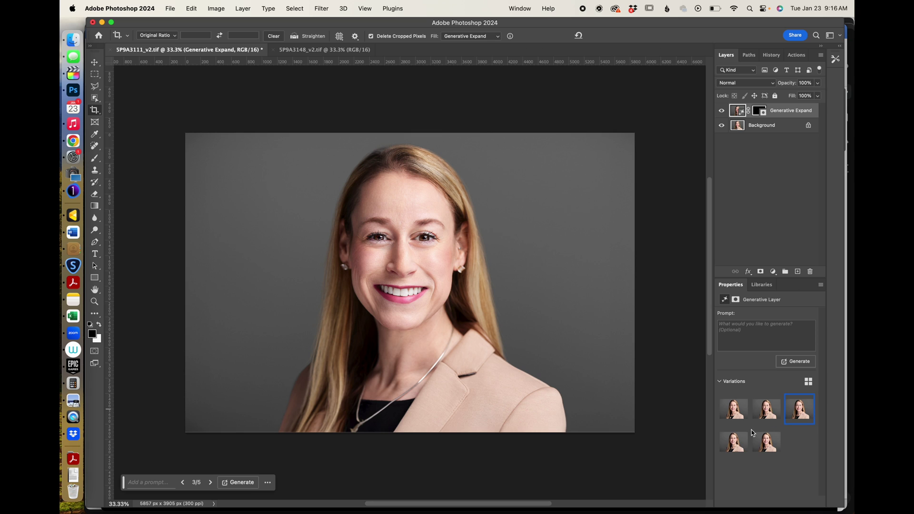
{"action": "left_click", "coordinate": [729, 440]}
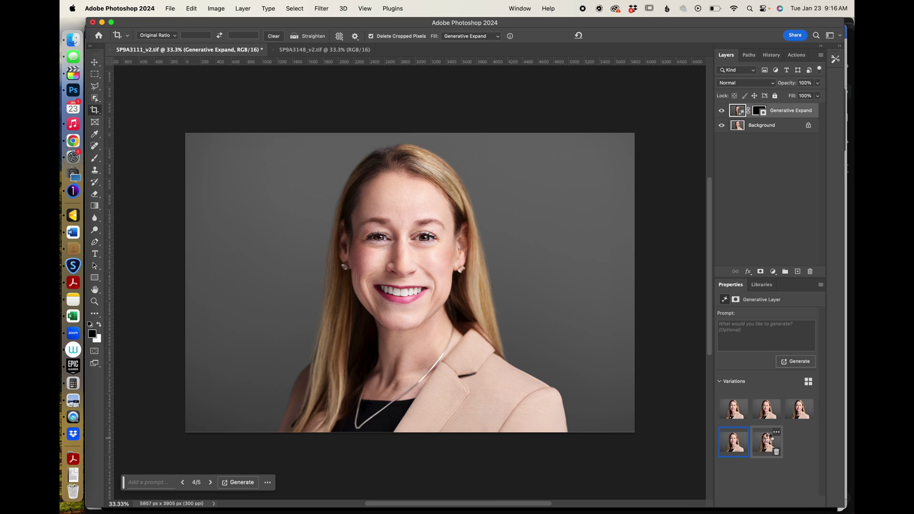
- Compare the fifth Generative Expand variation with the fourth, keep the fourth and flatten the image
{"action": "left_click", "coordinate": [768, 443]}
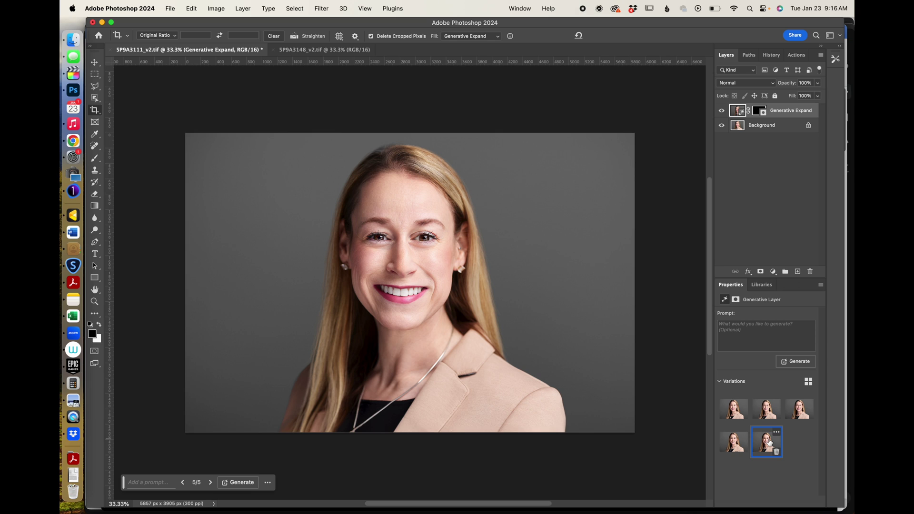
{"action": "left_click", "coordinate": [732, 441]}
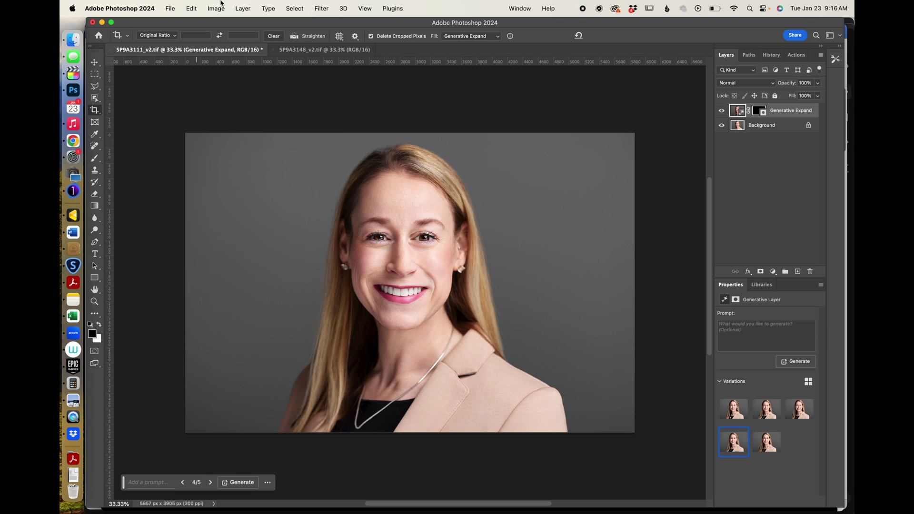
{"action": "left_click", "coordinate": [244, 8]}
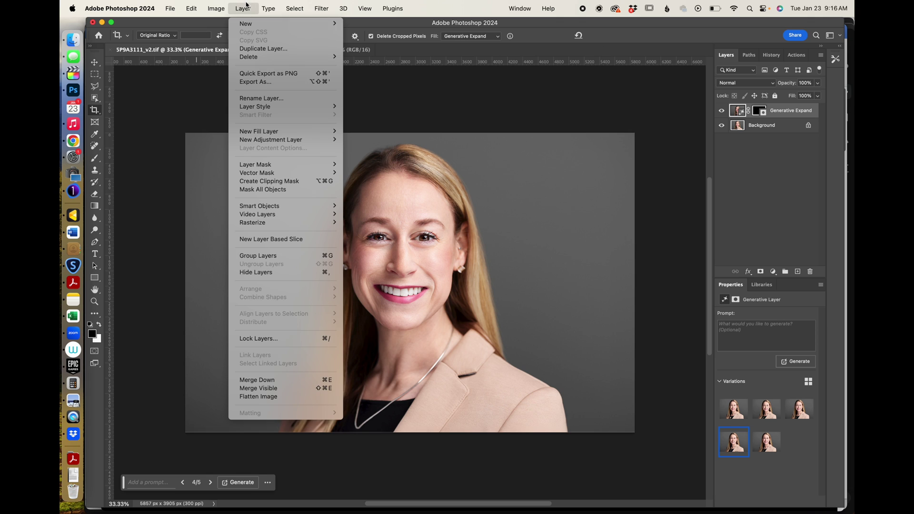
{"action": "left_click", "coordinate": [257, 397]}
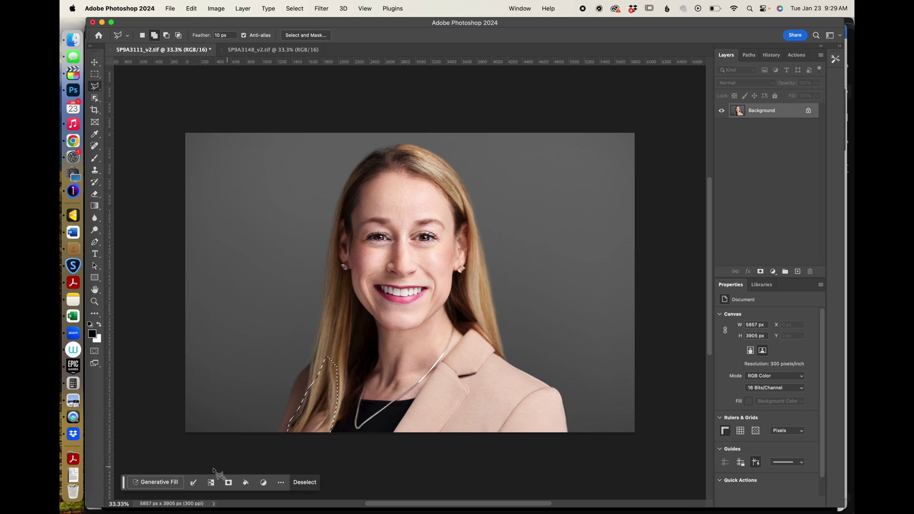
- Run Generative Fill with an empty prompt on the selected lower hair ends and compare the three variations
{"action": "left_click", "coordinate": [166, 484]}
{"action": "left_click", "coordinate": [331, 483]}
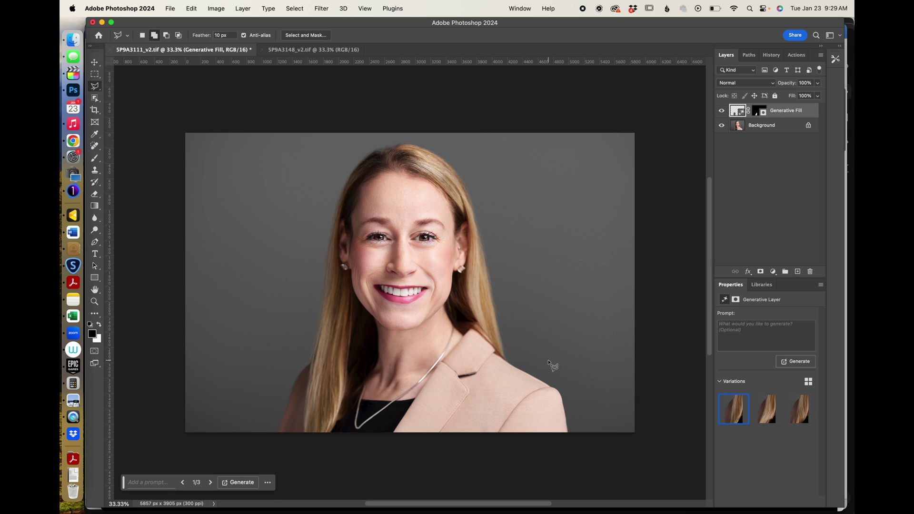
{"action": "left_click", "coordinate": [770, 413]}
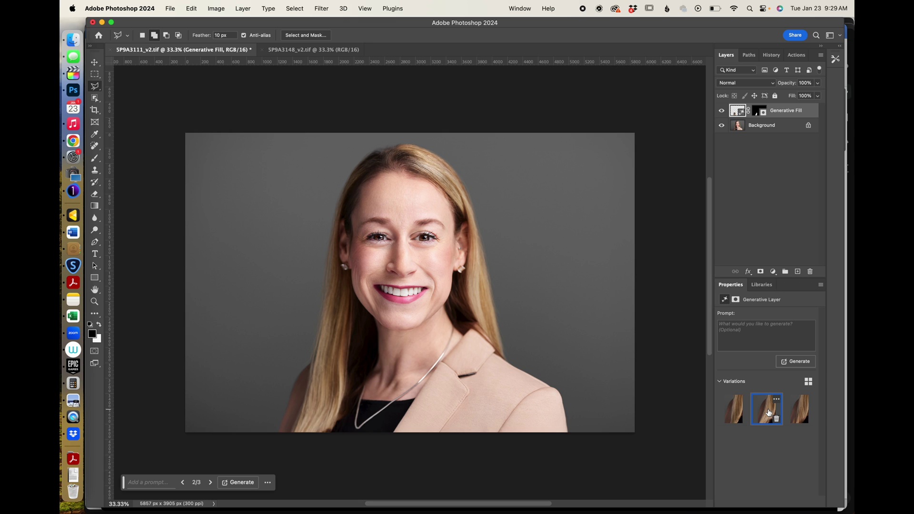
{"action": "left_click", "coordinate": [802, 412]}
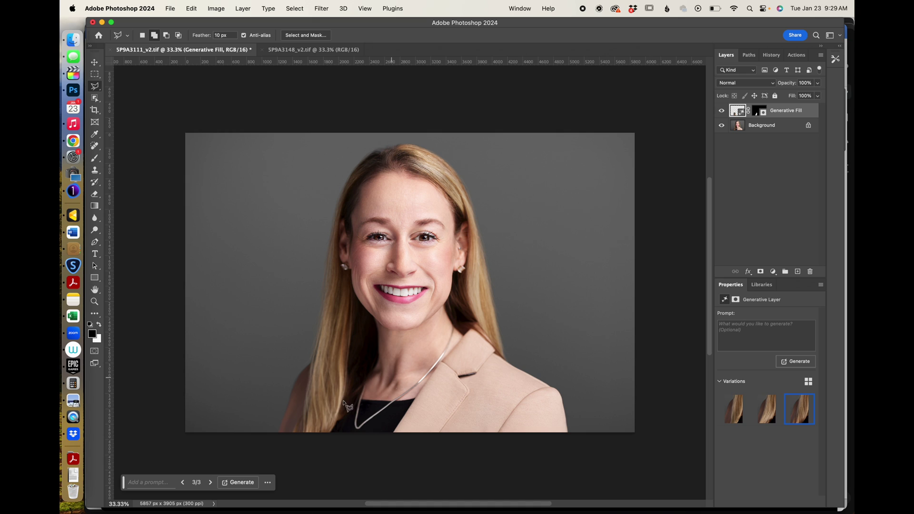
- Generate another set of Generative Fill variations for the hair area using the prompt "hair"
{"action": "left_click", "coordinate": [143, 486]}
{"action": "type", "text": "hair"}
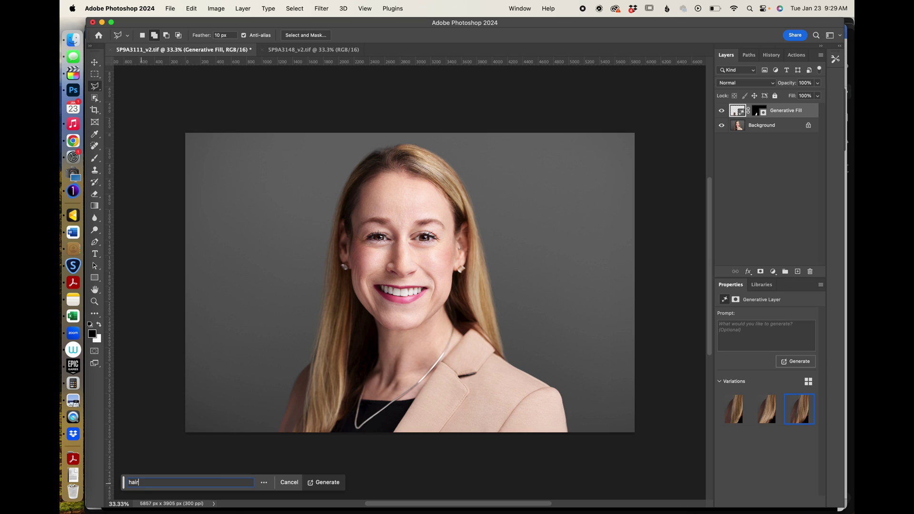
{"action": "left_click", "coordinate": [334, 483]}
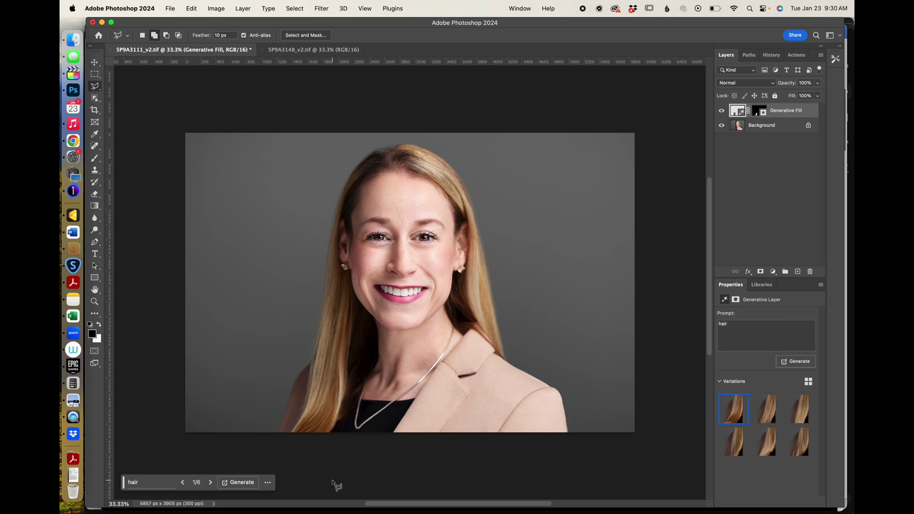
- Preview the new hair variations alongside the earlier ones made with an empty prompt
{"action": "left_click", "coordinate": [767, 408]}
{"action": "left_click", "coordinate": [809, 418]}
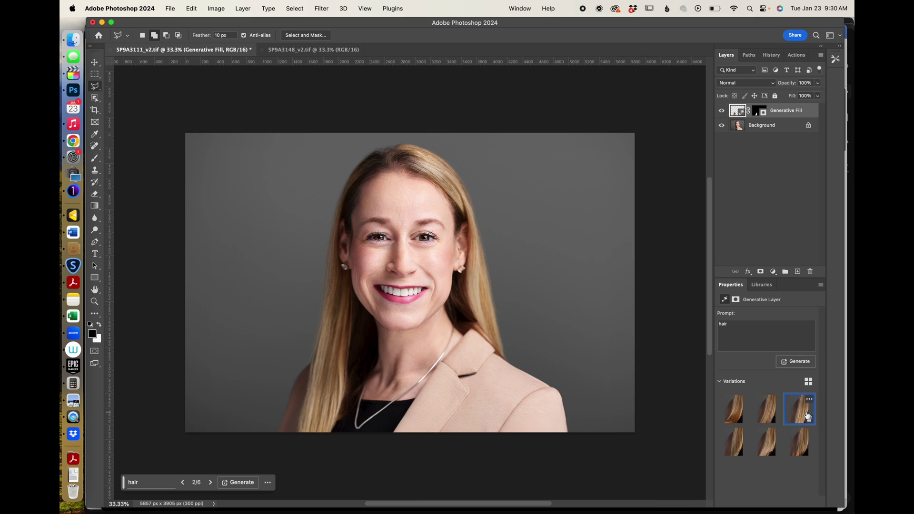
{"action": "left_click", "coordinate": [734, 409]}
{"action": "left_click", "coordinate": [734, 449]}
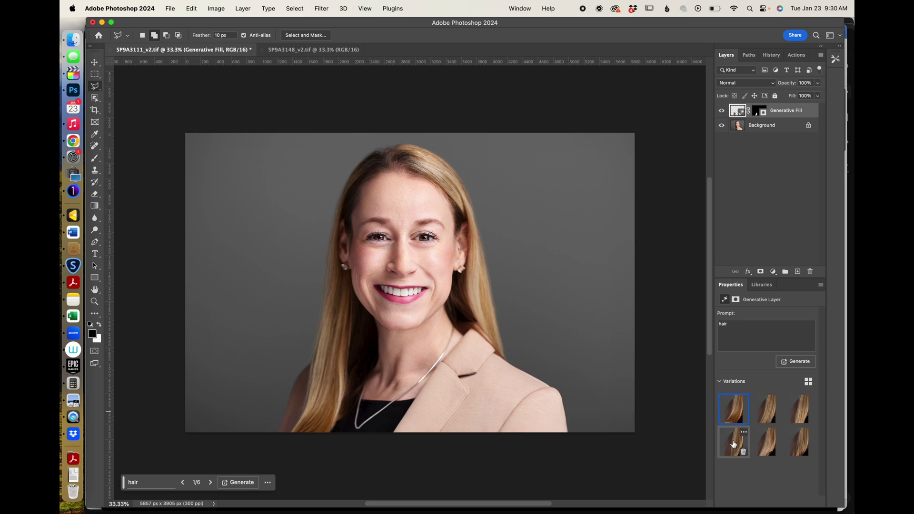
{"action": "left_click", "coordinate": [768, 444]}
{"action": "left_click", "coordinate": [798, 441]}
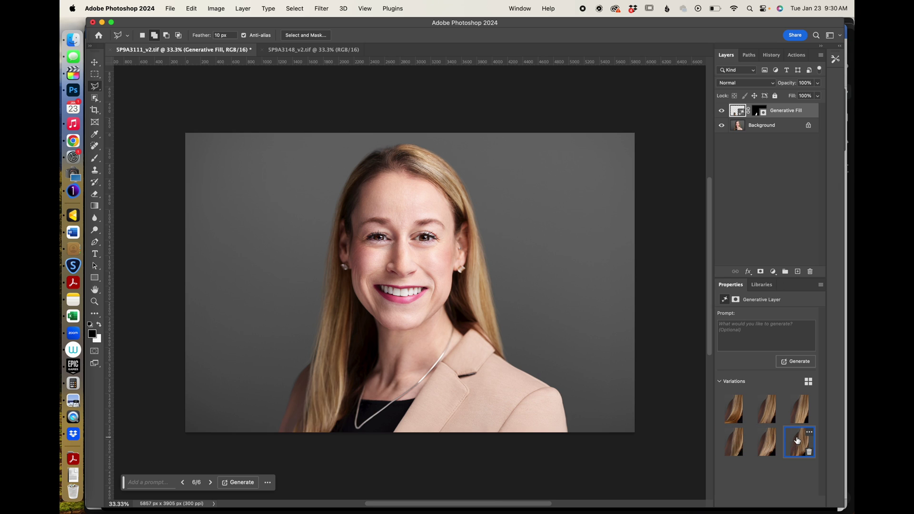
- Compare the best hair variations again, keep the second one and flatten the image
{"action": "left_click", "coordinate": [729, 409]}
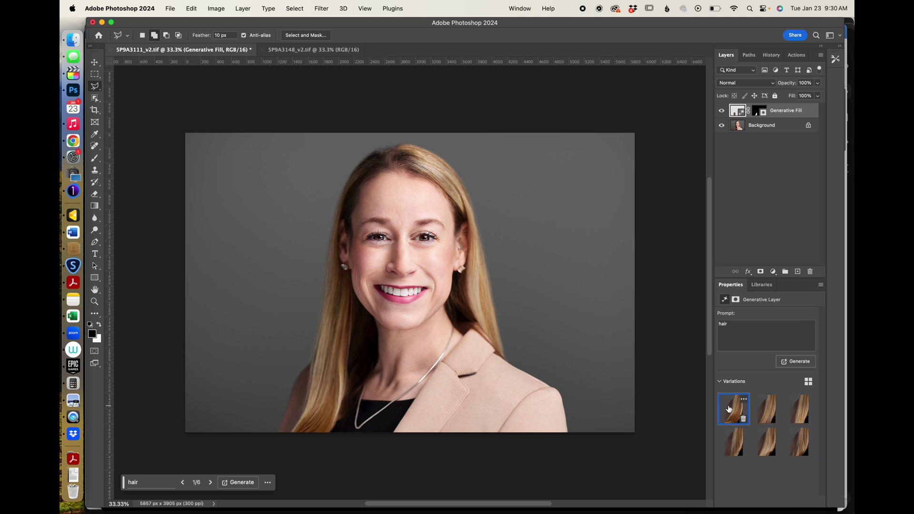
{"action": "left_click", "coordinate": [766, 402]}
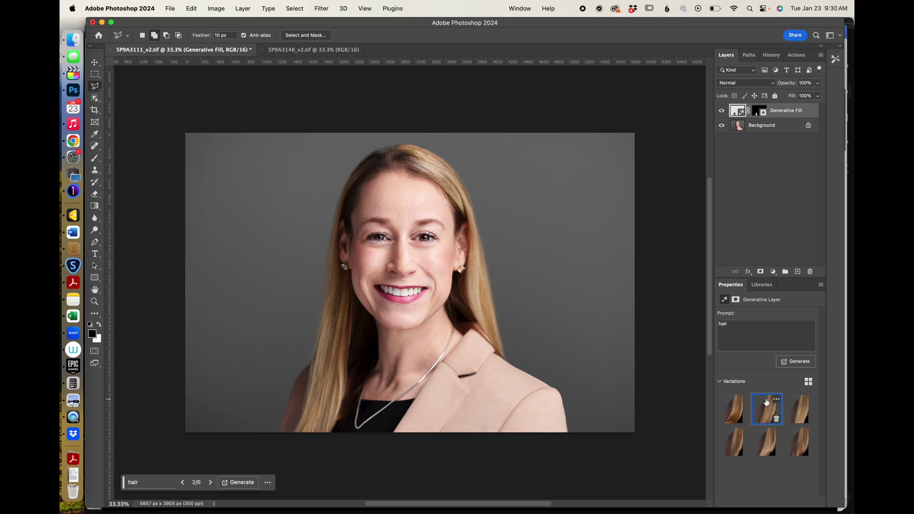
{"action": "left_click", "coordinate": [799, 409]}
{"action": "left_click", "coordinate": [797, 447]}
{"action": "left_click", "coordinate": [765, 410]}
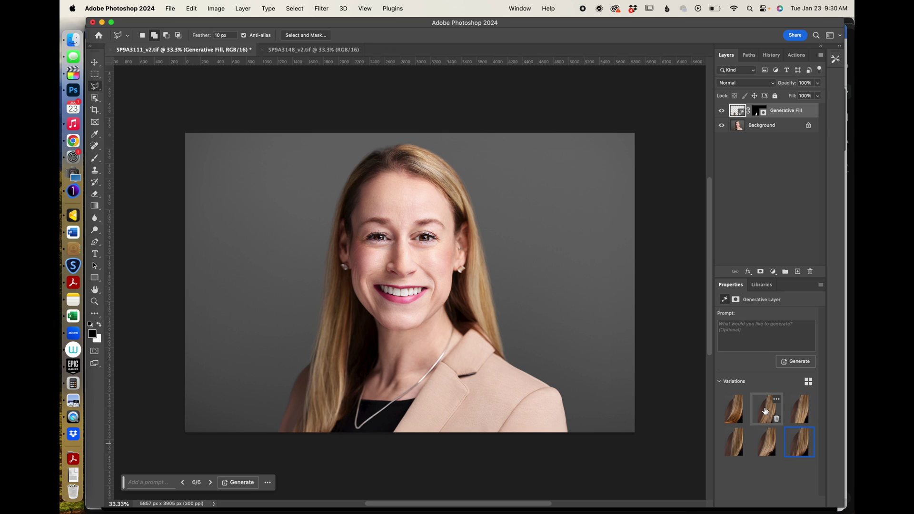
{"action": "left_click", "coordinate": [793, 411]}
{"action": "left_click", "coordinate": [775, 412]}
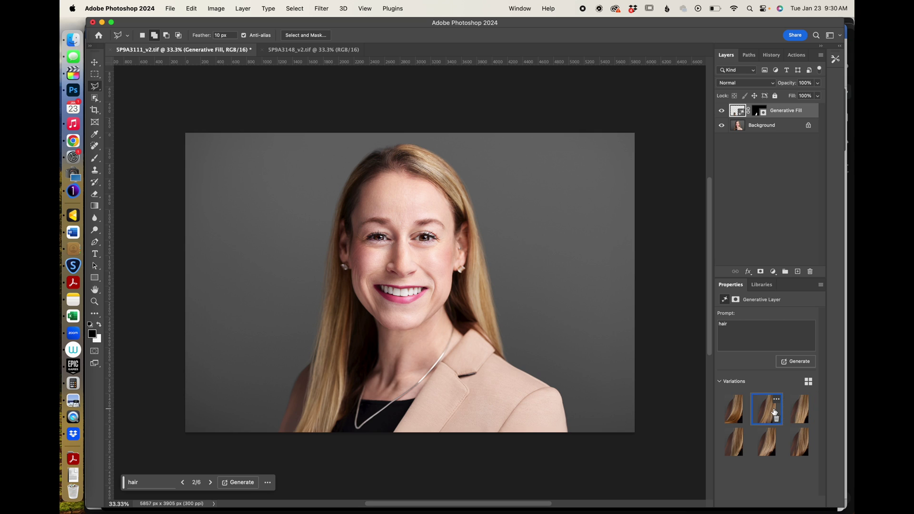
{"action": "left_click", "coordinate": [797, 450]}
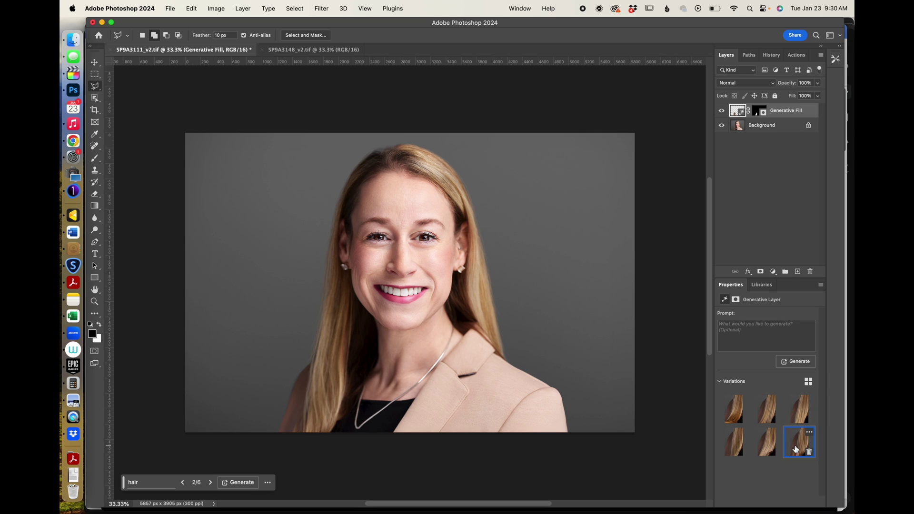
{"action": "left_click", "coordinate": [766, 416]}
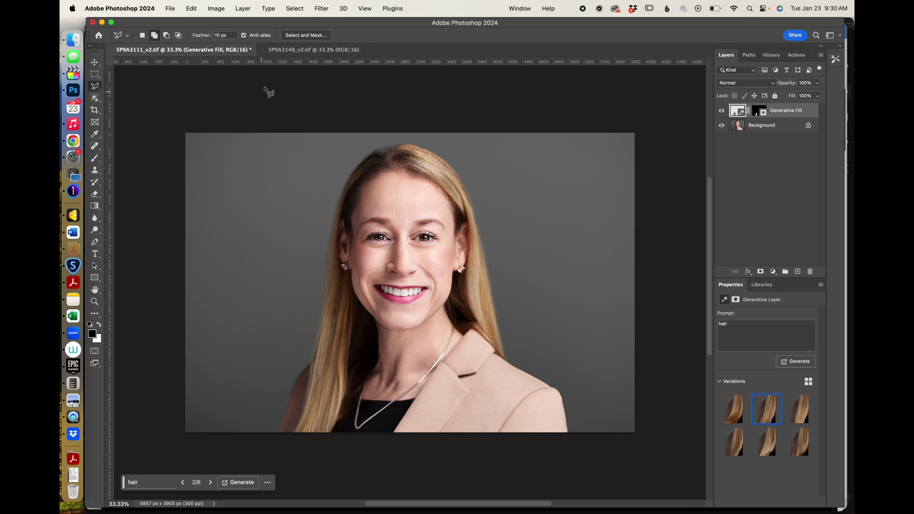
{"action": "left_click", "coordinate": [244, 9]}
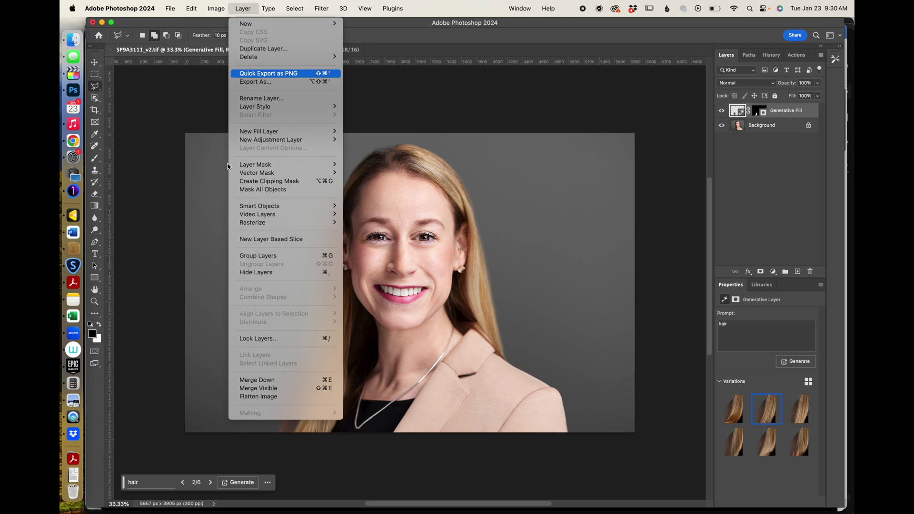
{"action": "left_click", "coordinate": [255, 399]}
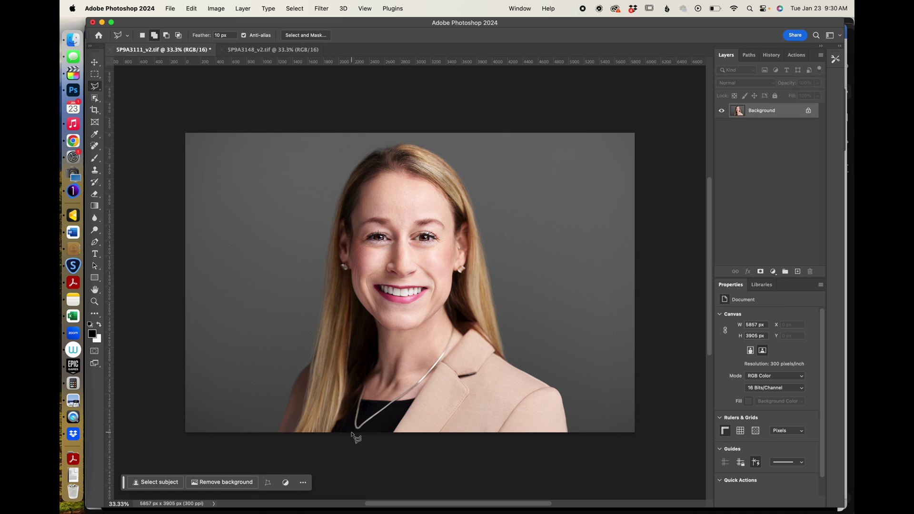
- Open the flattened portrait in the Liquify filter and reduce the brush size to 125 for work on the necklace
{"action": "scroll", "coordinate": [355, 434], "scroll_direction": "up", "scroll_amount": 5}
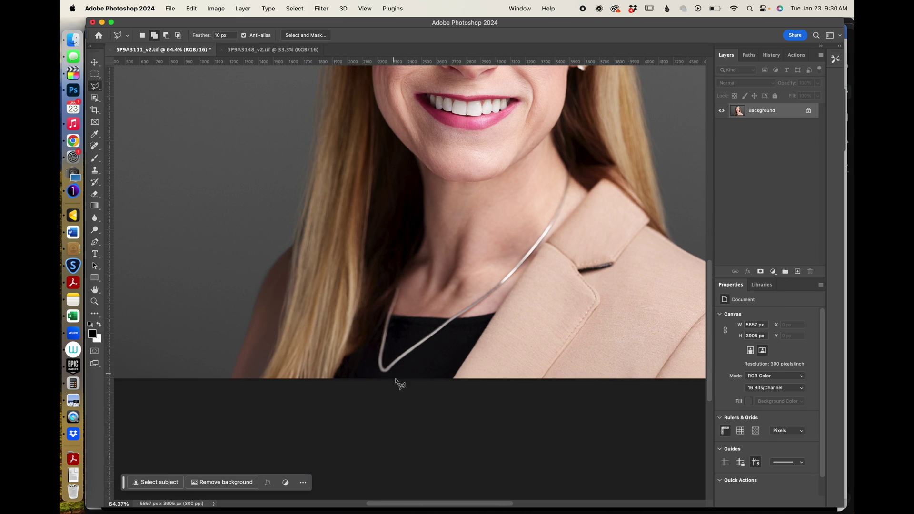
{"action": "left_click", "coordinate": [248, 10]}
{"action": "mouse_move", "coordinate": [330, 4]}
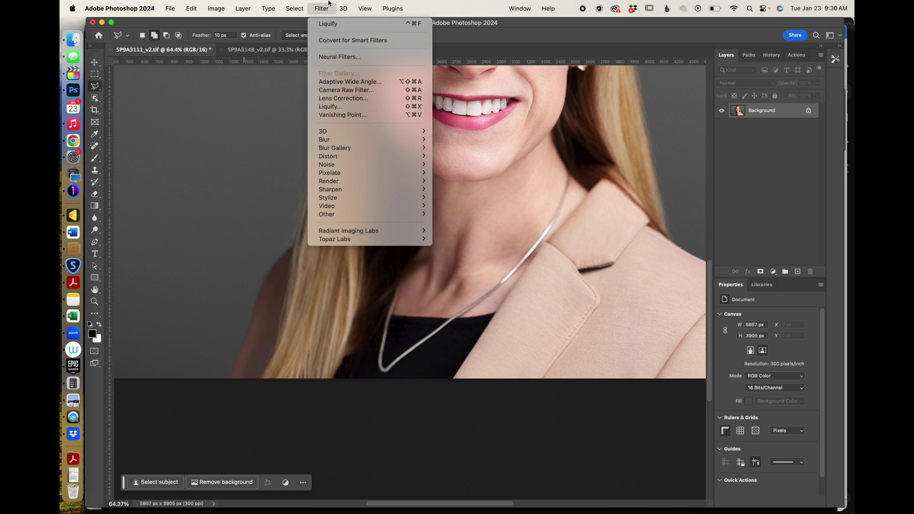
{"action": "left_click", "coordinate": [344, 106]}
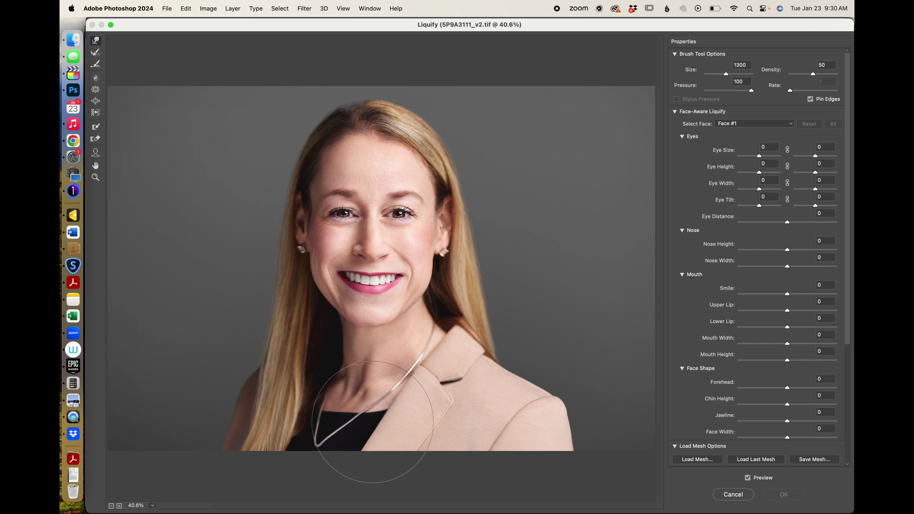
{"action": "key", "text": "bracketleft"}
{"action": "key", "text": "bracketleft"}
{"action": "key", "text": "bracketleft"}
{"action": "key", "text": "bracketleft"}
{"action": "key", "text": "bracketleft"}
{"action": "key", "text": "bracketleft"}
{"action": "key", "text": "bracketleft"}
{"action": "key", "text": "bracketleft"}
{"action": "key", "text": "bracketleft"}
{"action": "key", "text": "bracketleft"}
{"action": "scroll", "coordinate": [328, 436], "scroll_direction": "up", "scroll_amount": 3}
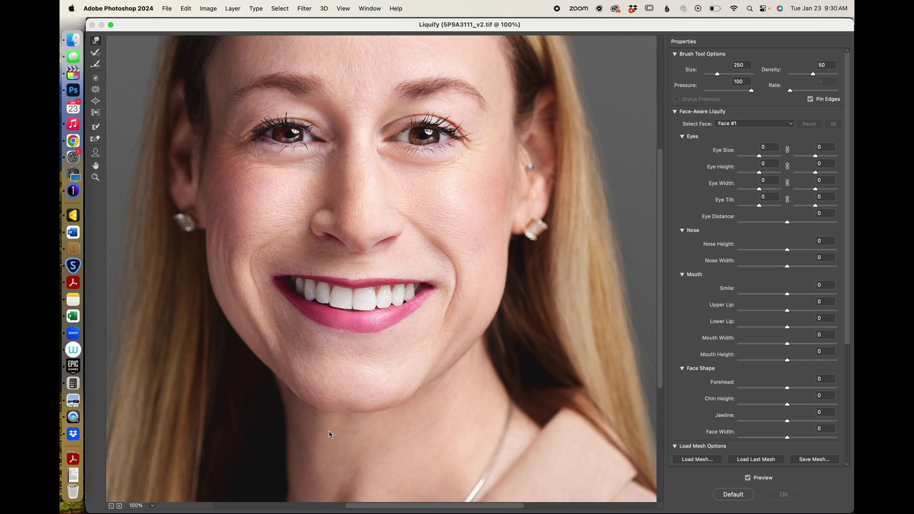
{"action": "key", "text": "bracketleft"}
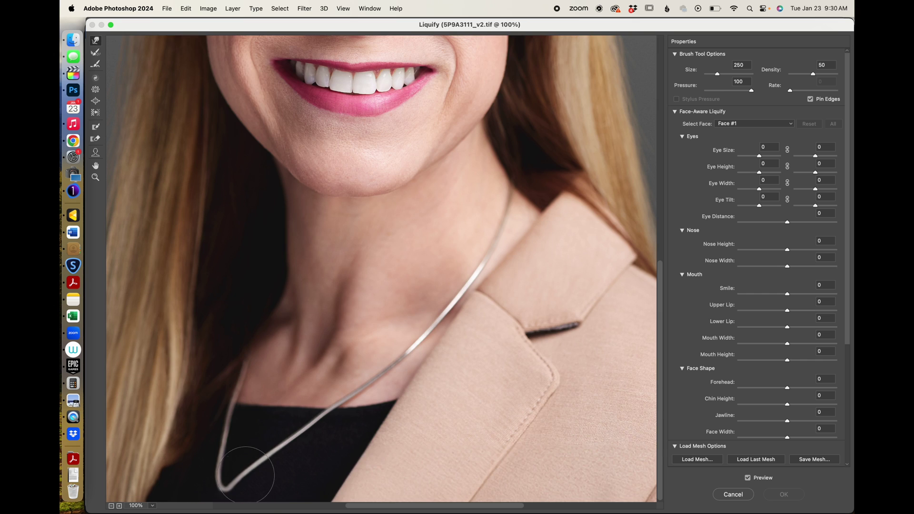
{"action": "key", "text": "bracketleft"}
{"action": "key", "text": "bracketleft"}
{"action": "key", "text": "bracketleft"}
- Smooth the uneven lower part of the necklace chain by warping it in small nudges, ending with brush size 125
{"action": "left_click_drag", "start_coordinate": [238, 479], "coordinate": [238, 472]}
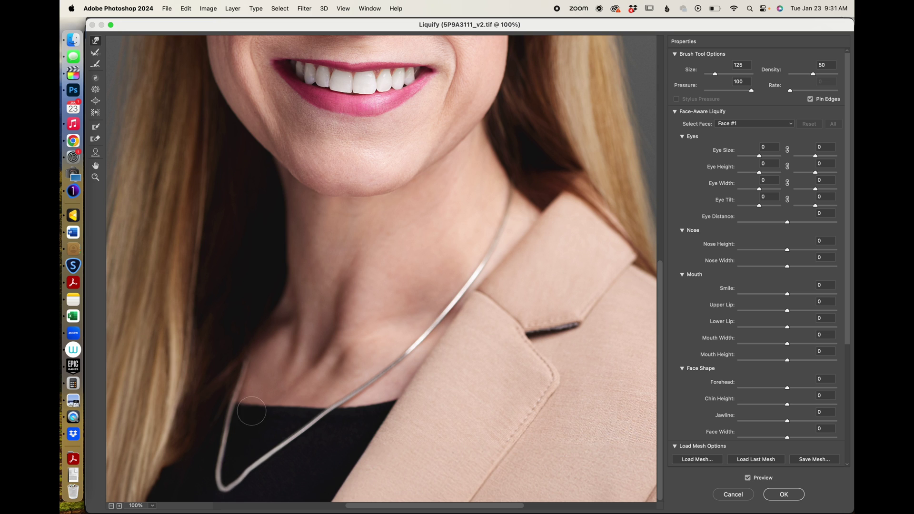
{"action": "key", "text": "bracketright"}
{"action": "key", "text": "bracketright"}
{"action": "key", "text": "bracketright"}
{"action": "key", "text": "bracketright"}
{"action": "key", "text": "bracketright"}
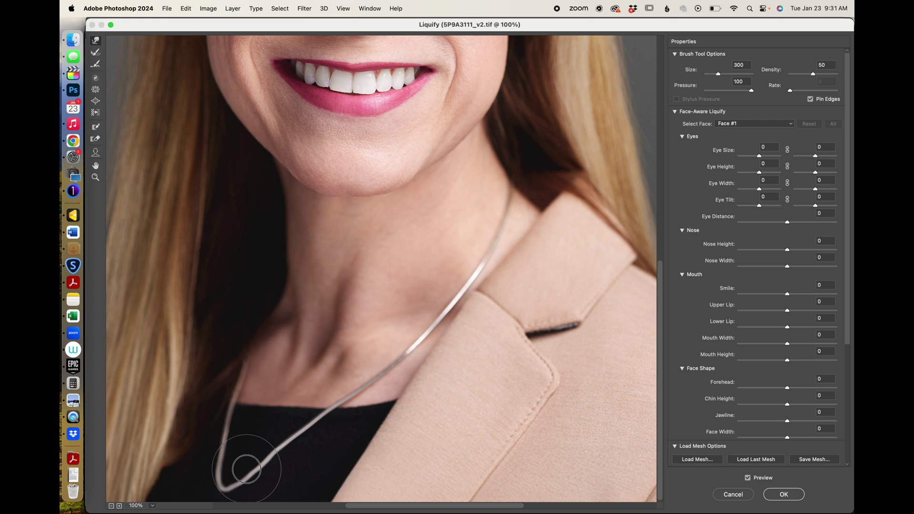
{"action": "key", "text": "bracketleft"}
{"action": "key", "text": "bracketleft"}
{"action": "key", "text": "bracketleft"}
{"action": "key", "text": "bracketleft"}
{"action": "key", "text": "bracketleft"}
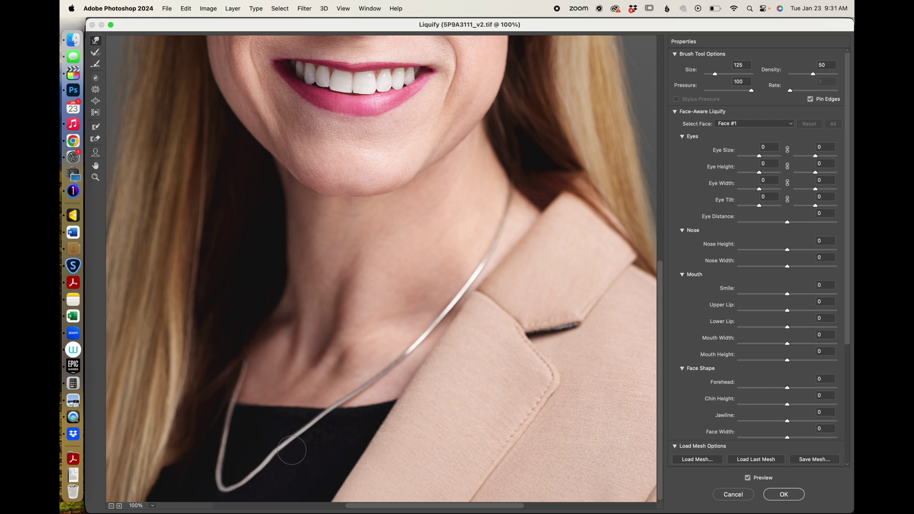
- Round the necklace's lowest bend using brush sizes 250 and 200, and apply the Liquify filter
{"action": "key", "text": "bracketright"}
{"action": "key", "text": "bracketright"}
{"action": "key", "text": "bracketright"}
{"action": "key", "text": "bracketright"}
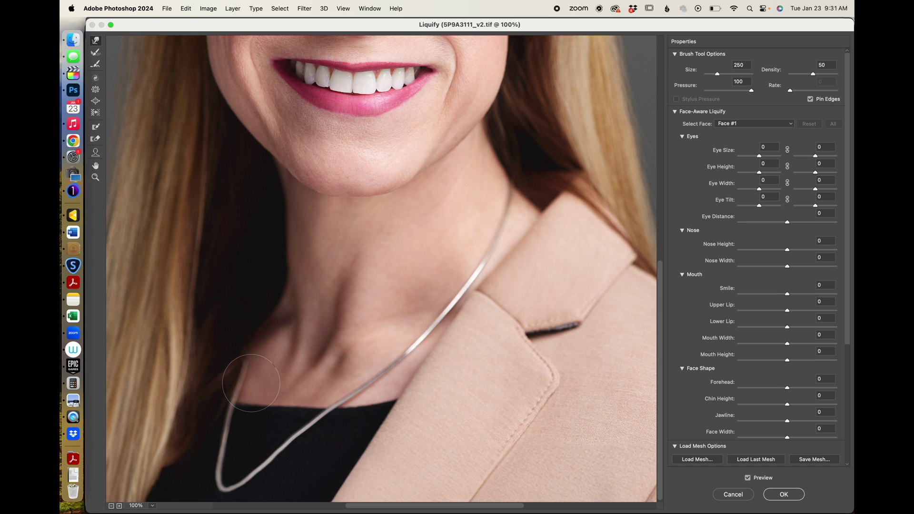
{"action": "left_click_drag", "start_coordinate": [222, 483], "coordinate": [228, 479]}
{"action": "key", "text": "bracketleft"}
{"action": "key", "text": "bracketleft"}
{"action": "key", "text": "bracketleft"}
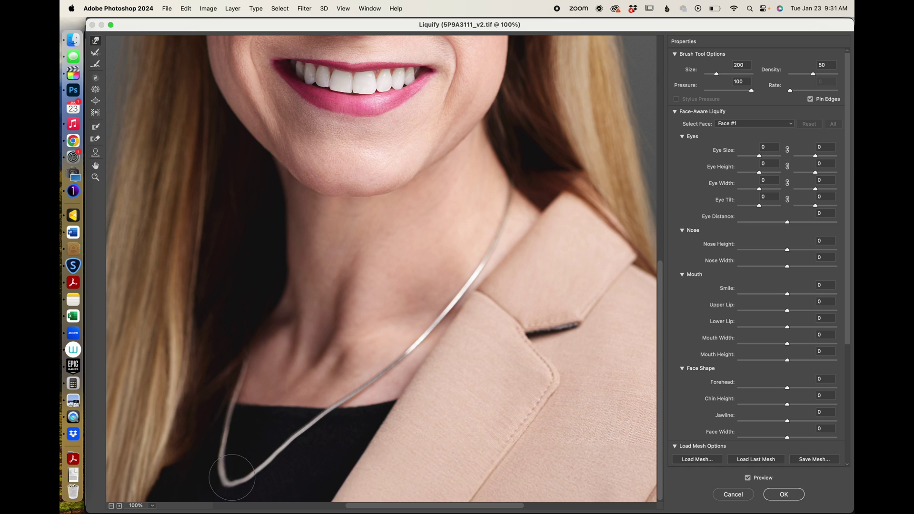
{"action": "left_click_drag", "start_coordinate": [232, 478], "coordinate": [234, 480]}
{"action": "left_click", "coordinate": [784, 495]}
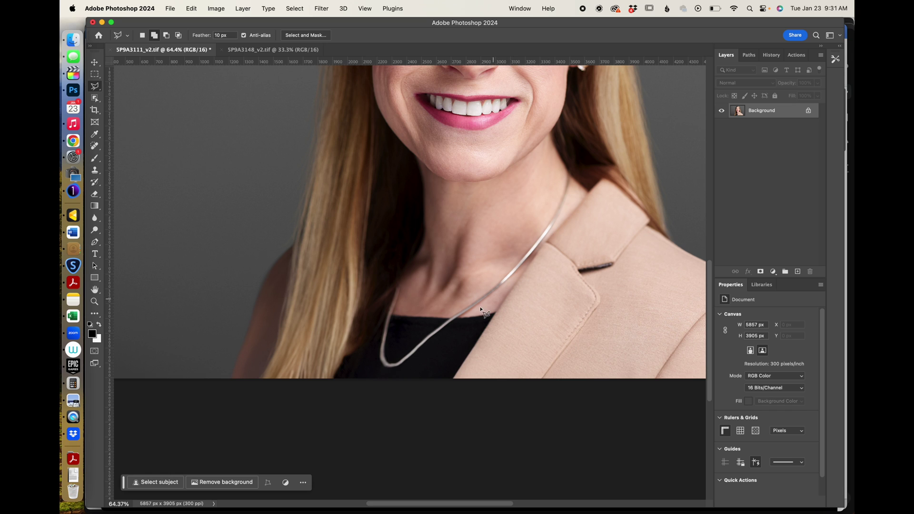
- Outline the whole visible necklace chain with a narrow closed Polygonal Lasso selection, using a 10 px feather
{"action": "left_click", "coordinate": [394, 286]}
{"action": "left_click", "coordinate": [384, 310]}
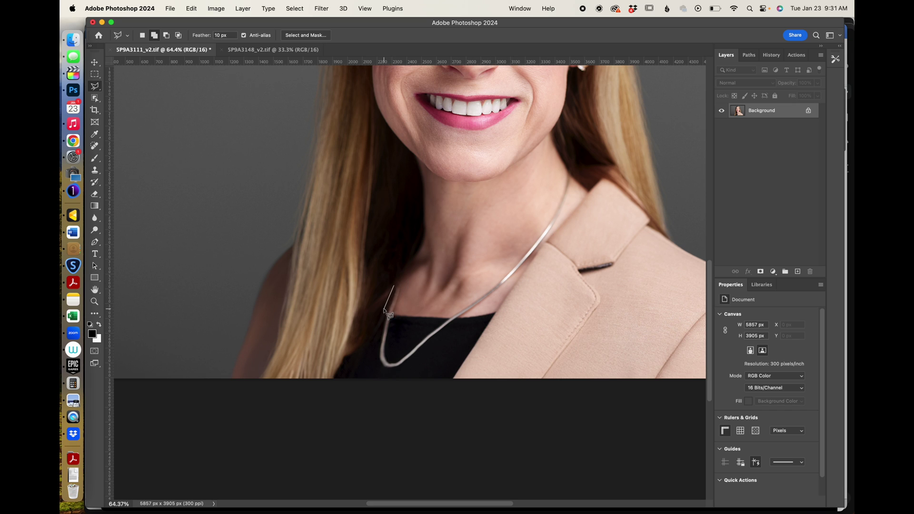
{"action": "left_click", "coordinate": [377, 365]}
{"action": "left_click", "coordinate": [395, 371]}
{"action": "left_click", "coordinate": [414, 360]}
{"action": "left_click", "coordinate": [425, 350]}
{"action": "left_click", "coordinate": [501, 295]}
{"action": "left_click", "coordinate": [545, 229]}
{"action": "left_click", "coordinate": [564, 170]}
{"action": "left_click", "coordinate": [573, 168]}
{"action": "left_click", "coordinate": [573, 176]}
{"action": "left_click", "coordinate": [551, 220]}
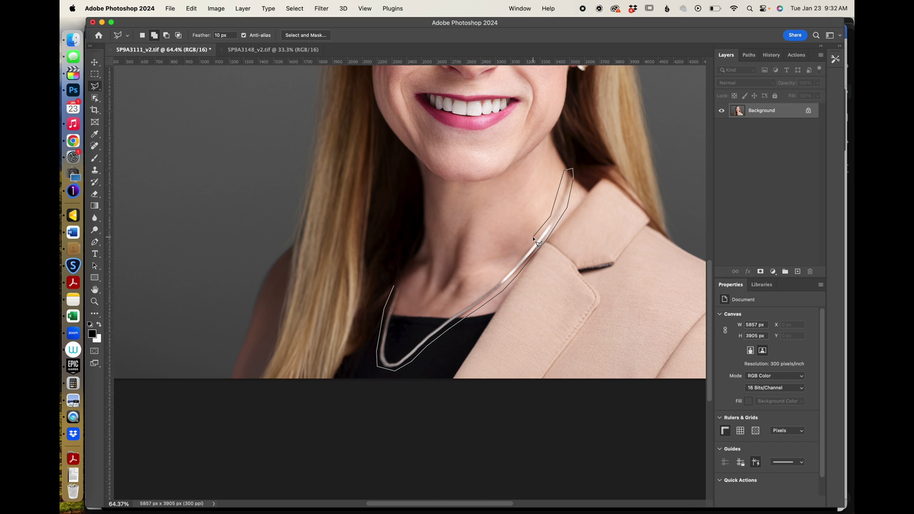
{"action": "left_click", "coordinate": [503, 278]}
{"action": "left_click", "coordinate": [448, 317]}
{"action": "left_click", "coordinate": [390, 356]}
{"action": "left_click", "coordinate": [396, 285]}
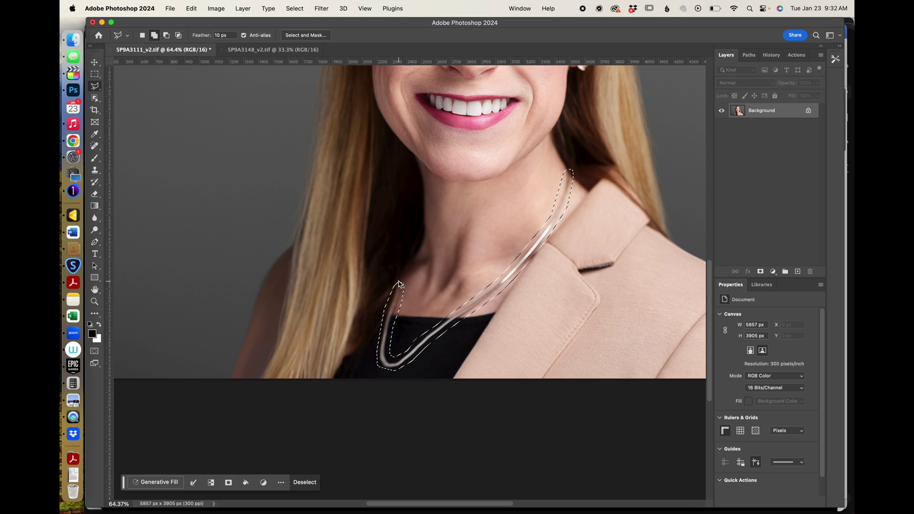
- Remove the selected necklace with Generative Fill, leaving the prompt empty
{"action": "left_click", "coordinate": [157, 484]}
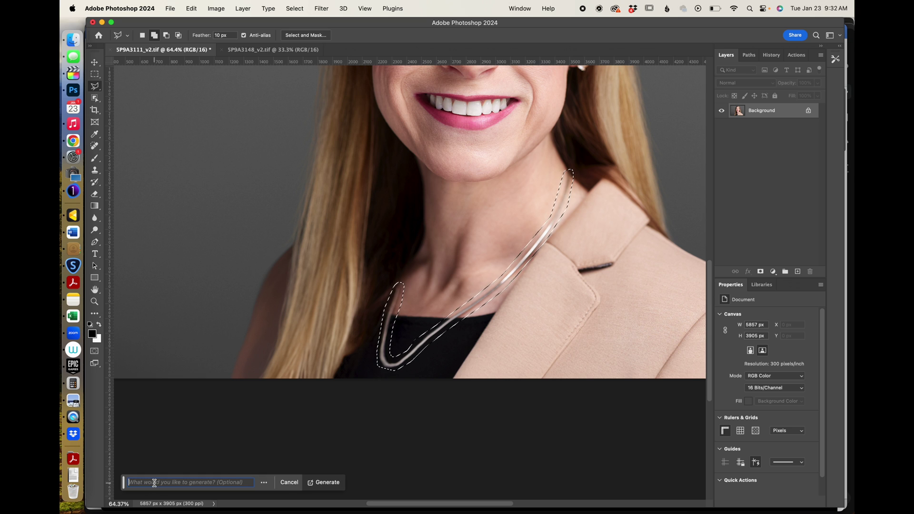
{"action": "left_click", "coordinate": [331, 484]}
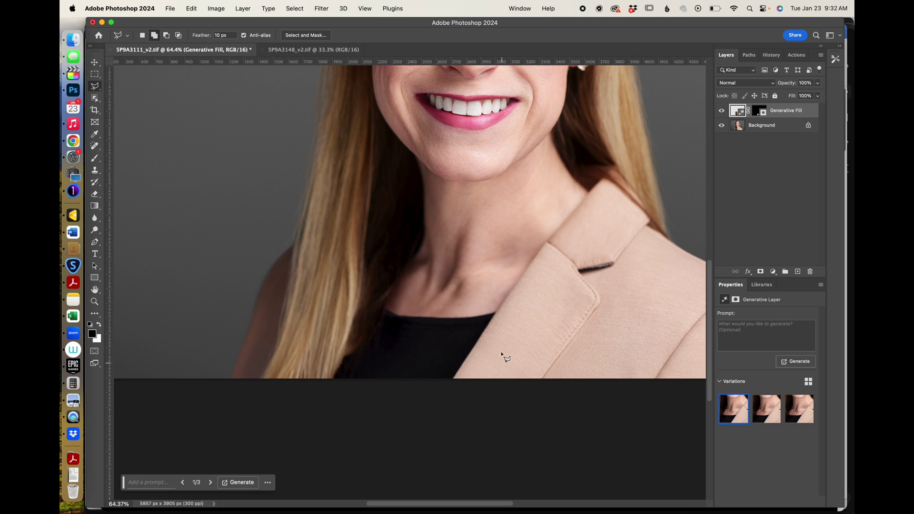
{"action": "scroll", "coordinate": [517, 314], "scroll_direction": "down", "scroll_amount": 5}
{"action": "scroll", "coordinate": [513, 311], "scroll_direction": "up", "scroll_amount": 4}
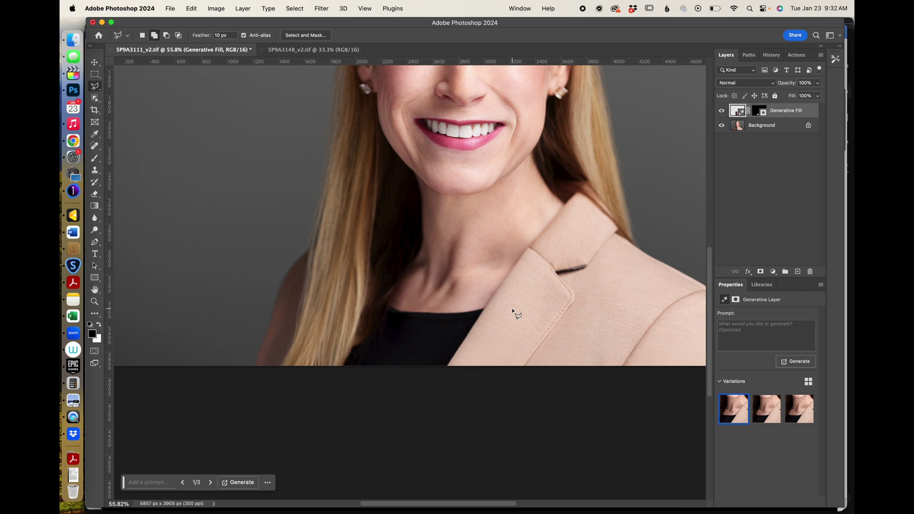
- Compare the three necklace-removal variations, keep the second, and check it against the original by hiding and showing the fill layer
{"action": "left_click", "coordinate": [762, 414]}
{"action": "left_click", "coordinate": [795, 405]}
{"action": "scroll", "coordinate": [690, 316], "scroll_direction": "down", "scroll_amount": 4}
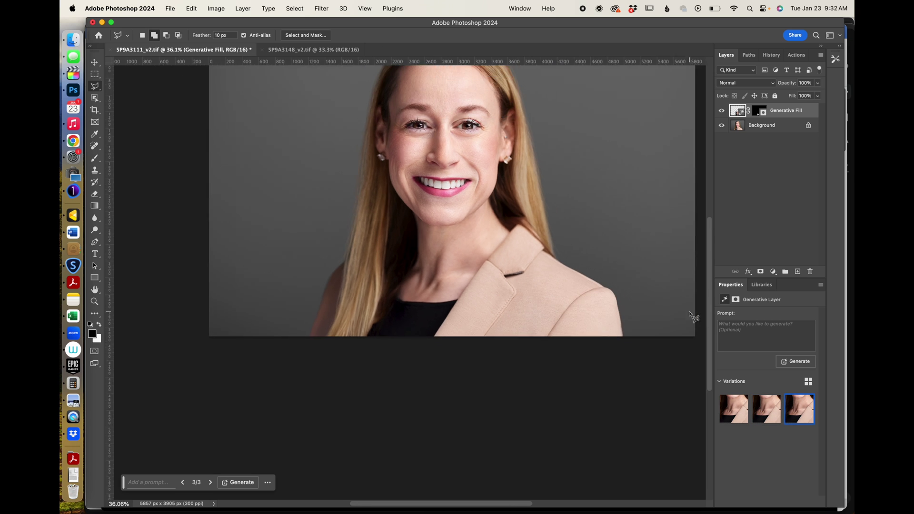
{"action": "left_click", "coordinate": [765, 410]}
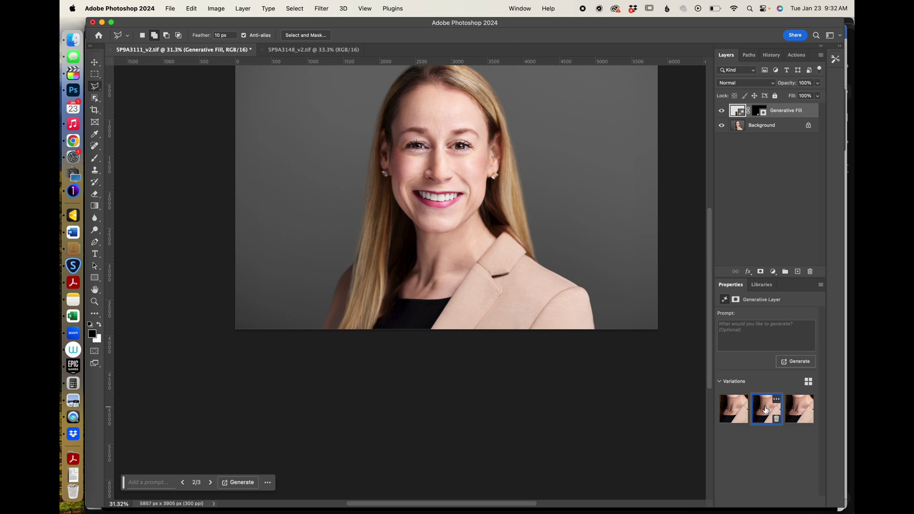
{"action": "left_click", "coordinate": [727, 411]}
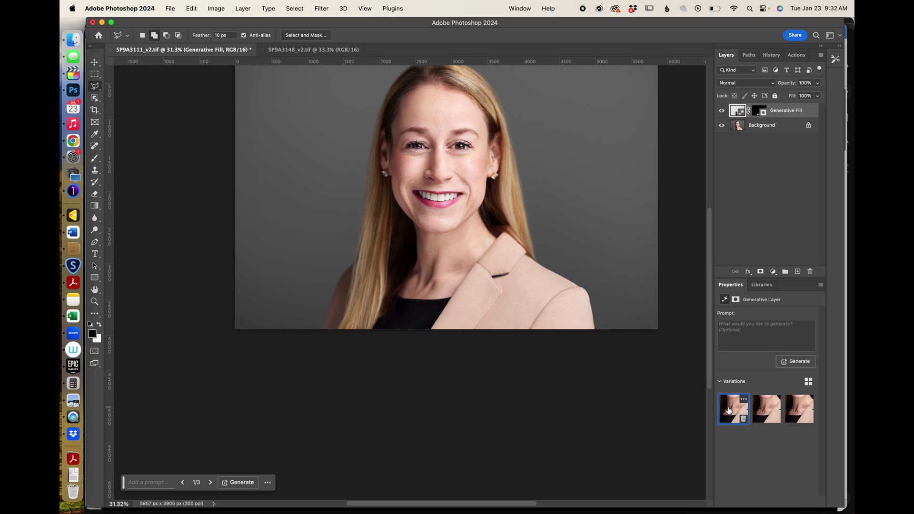
{"action": "left_click", "coordinate": [767, 412]}
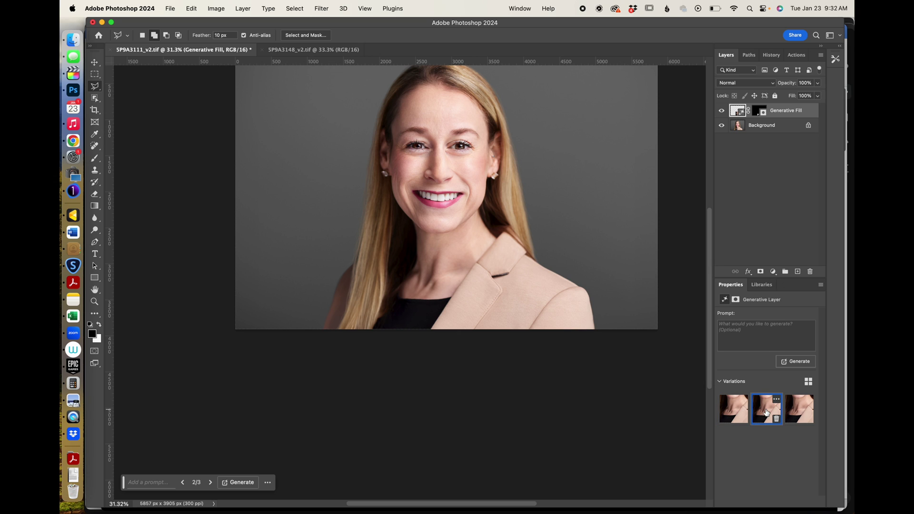
{"action": "left_click", "coordinate": [793, 411]}
{"action": "left_click", "coordinate": [764, 410]}
{"action": "scroll", "coordinate": [598, 332], "scroll_direction": "down", "scroll_amount": 2}
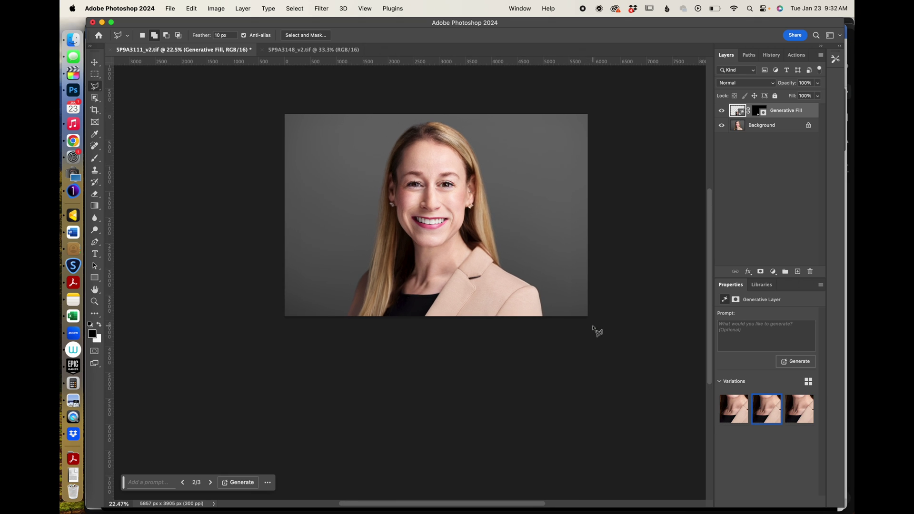
{"action": "left_click", "coordinate": [722, 111]}
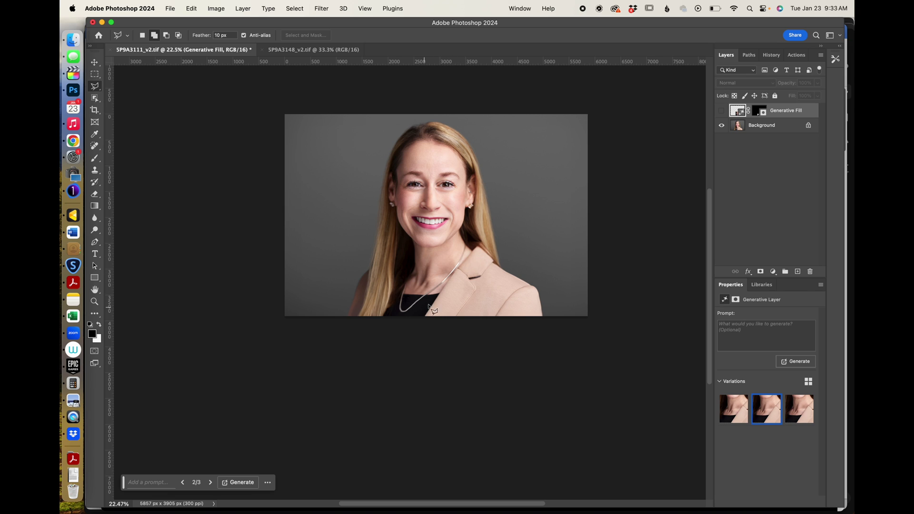
{"action": "left_click", "coordinate": [723, 112]}
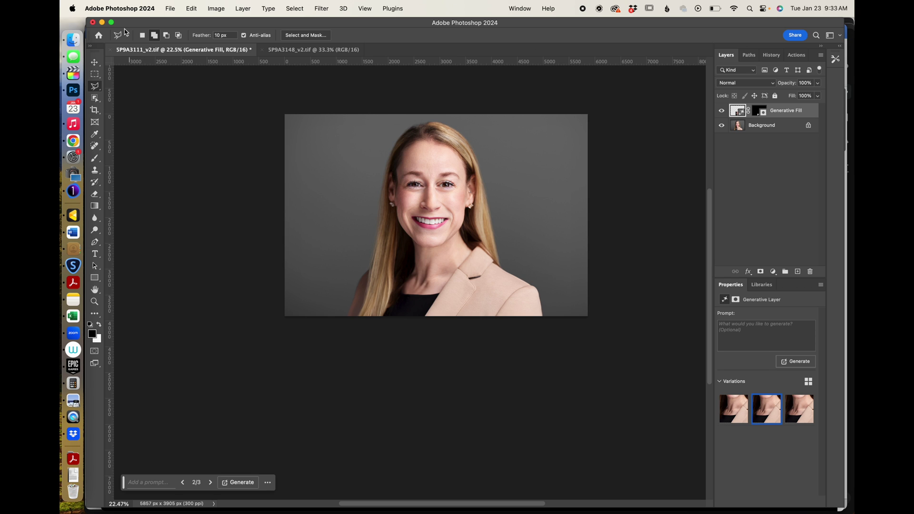
- Flatten the retouched portrait 5P9A3111_v2.tif and save it
{"action": "left_click", "coordinate": [240, 8]}
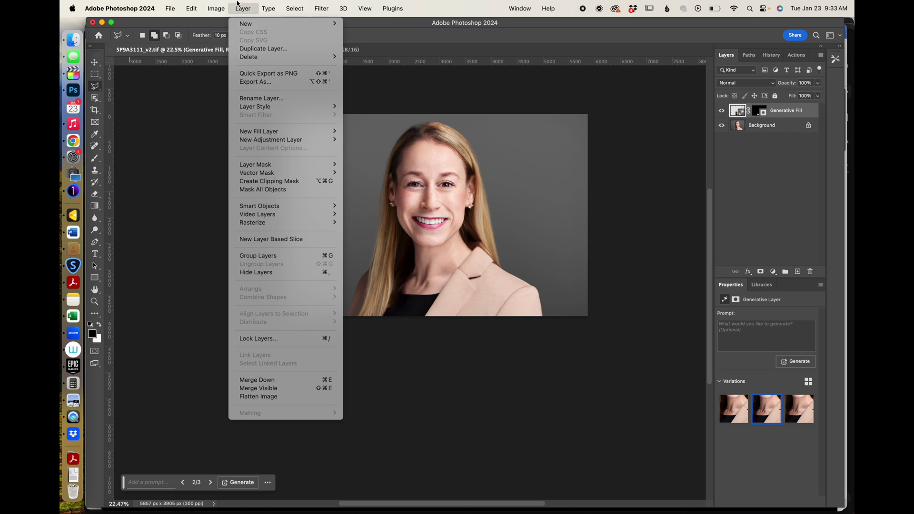
{"action": "left_click", "coordinate": [254, 397]}
{"action": "left_click", "coordinate": [175, 6]}
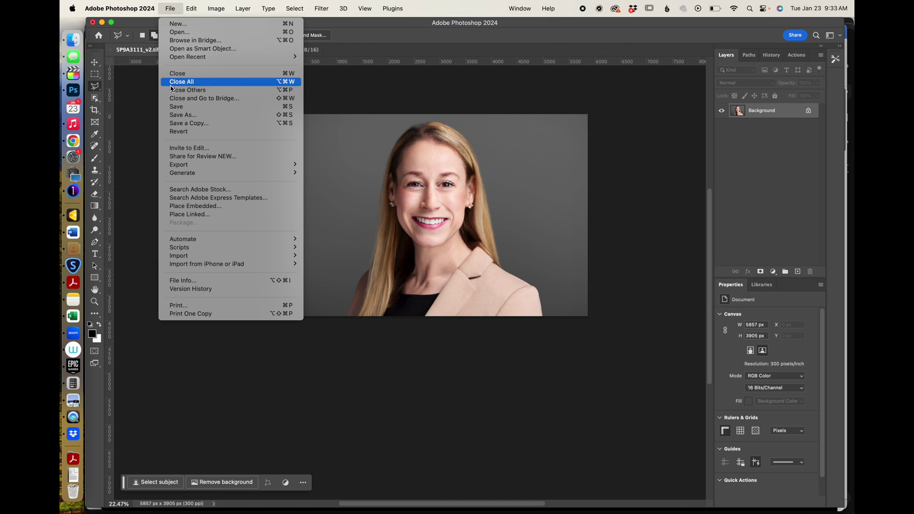
{"action": "left_click", "coordinate": [173, 107]}
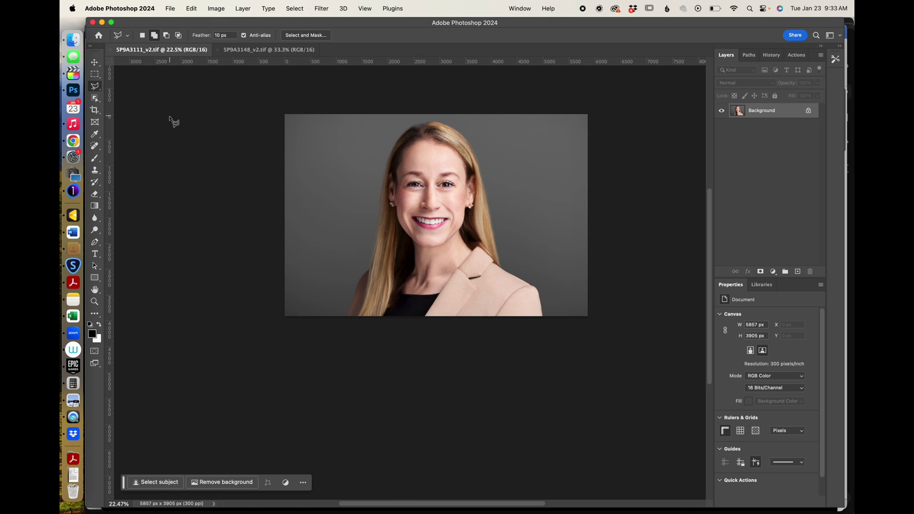
- In 5P9A3148_v2.tif, enlarge the canvas to about 5779 × 3852 px at the sides and below with Generative Expand, without a prompt
{"action": "left_click", "coordinate": [257, 54]}
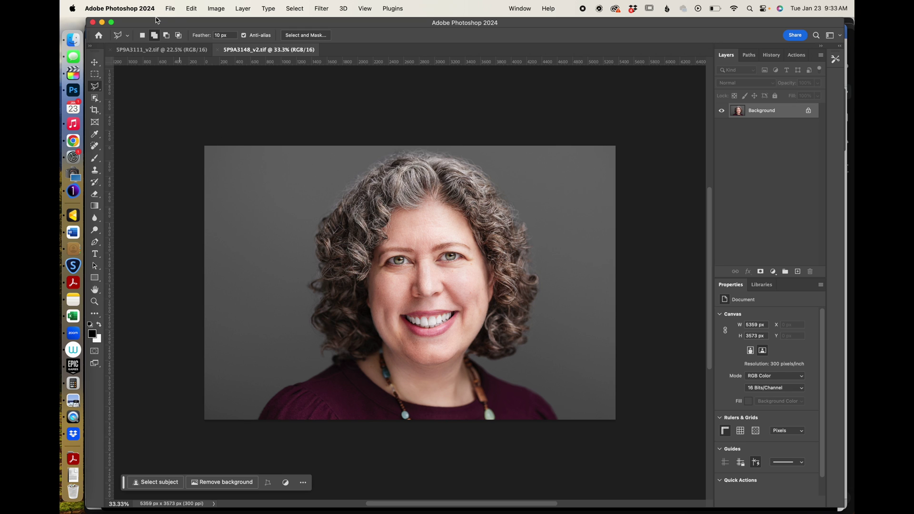
{"action": "left_click", "coordinate": [95, 110]}
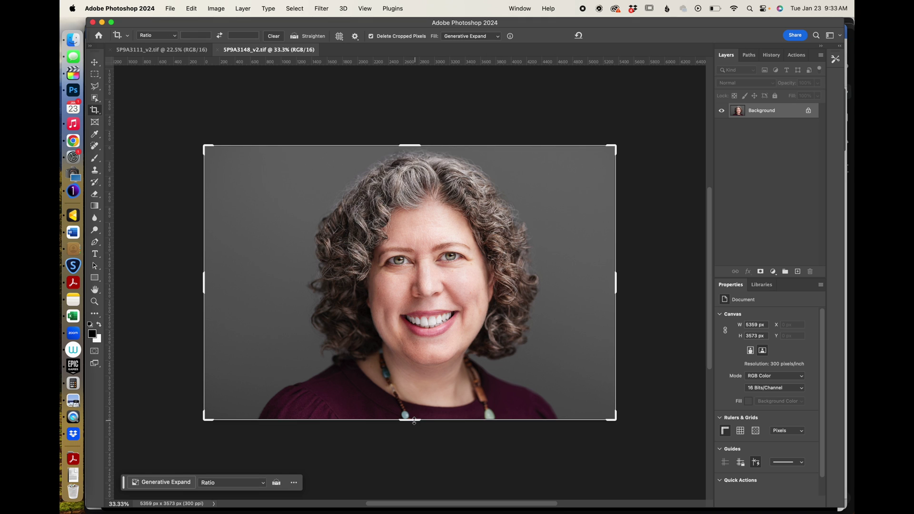
{"action": "left_click_drag", "start_coordinate": [413, 421], "coordinate": [413, 429]}
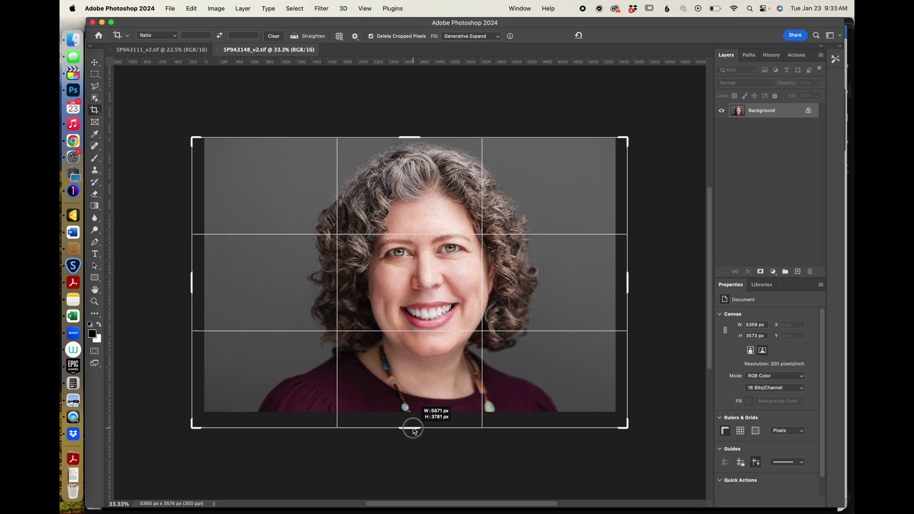
{"action": "left_click_drag", "start_coordinate": [414, 430], "coordinate": [413, 432]}
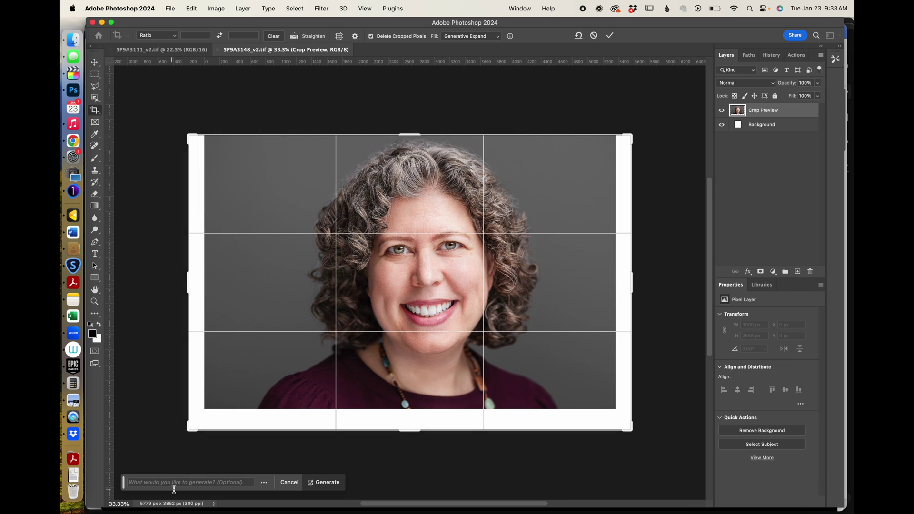
{"action": "left_click", "coordinate": [176, 483]}
{"action": "left_click", "coordinate": [326, 483]}
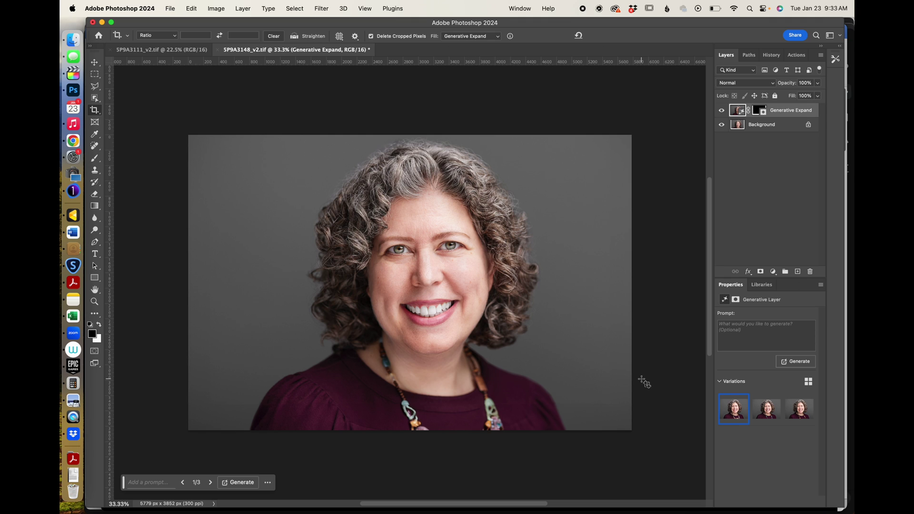
- Compare how the three generated variations render the necklace ends and sweater, returning to the second variation
{"action": "left_click", "coordinate": [767, 410]}
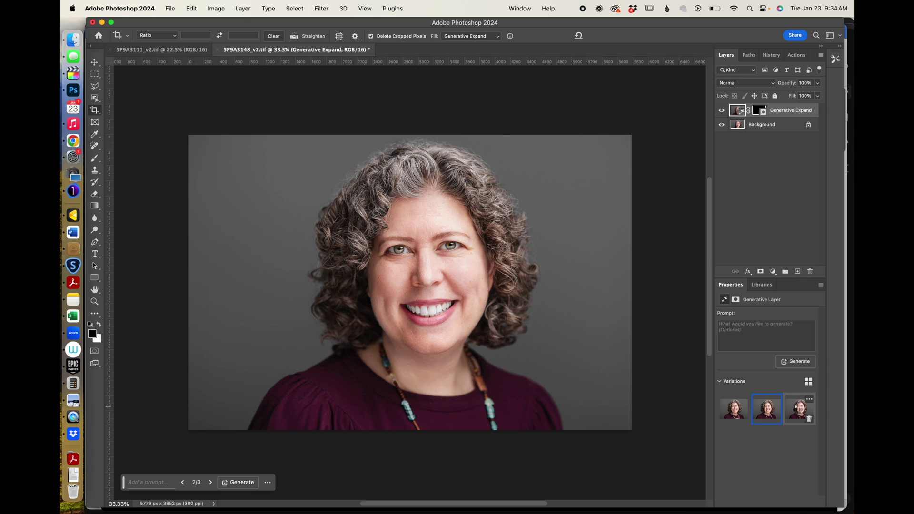
{"action": "left_click", "coordinate": [799, 413]}
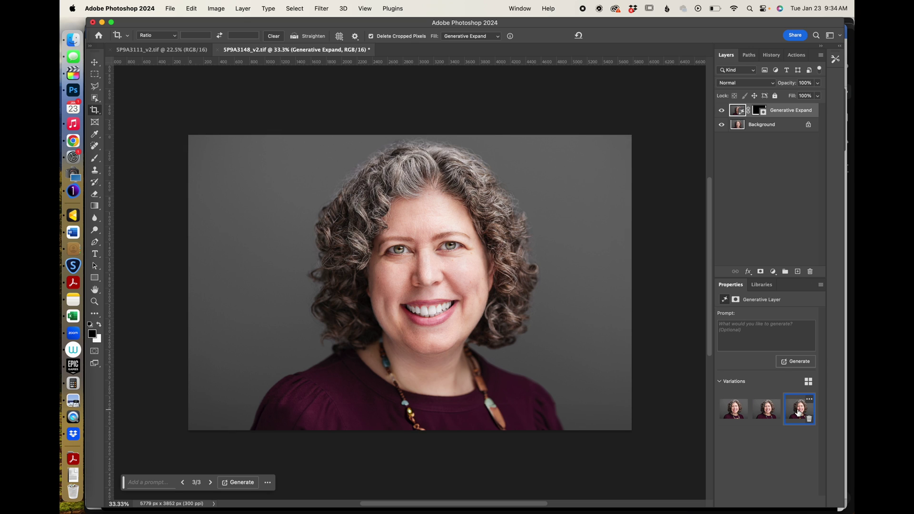
{"action": "left_click", "coordinate": [757, 410]}
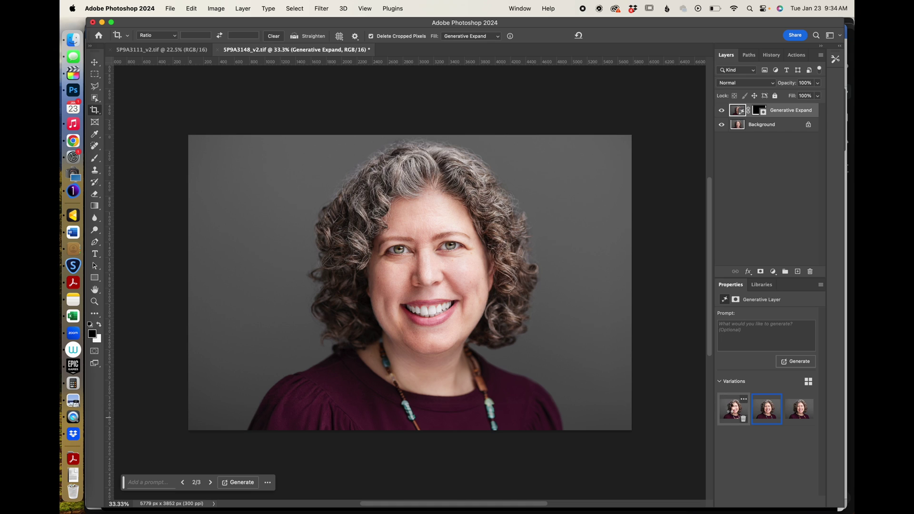
{"action": "left_click", "coordinate": [733, 409]}
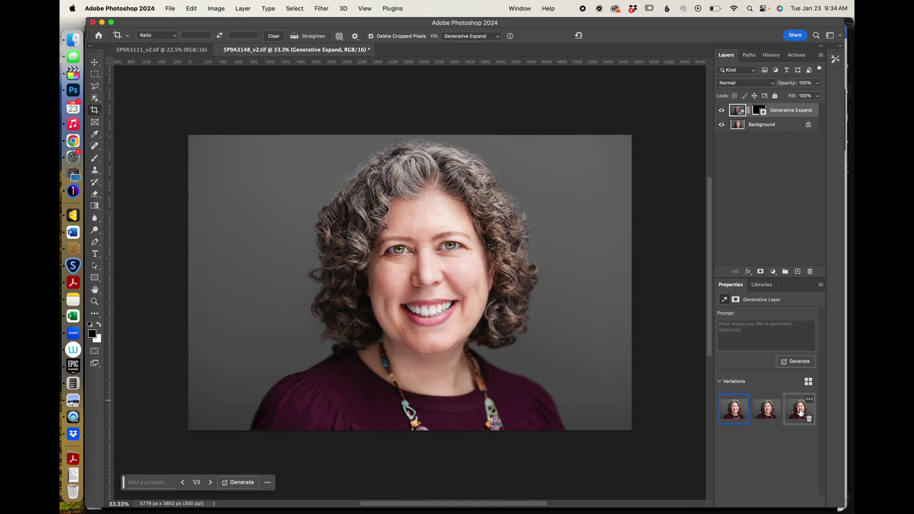
{"action": "left_click", "coordinate": [767, 408]}
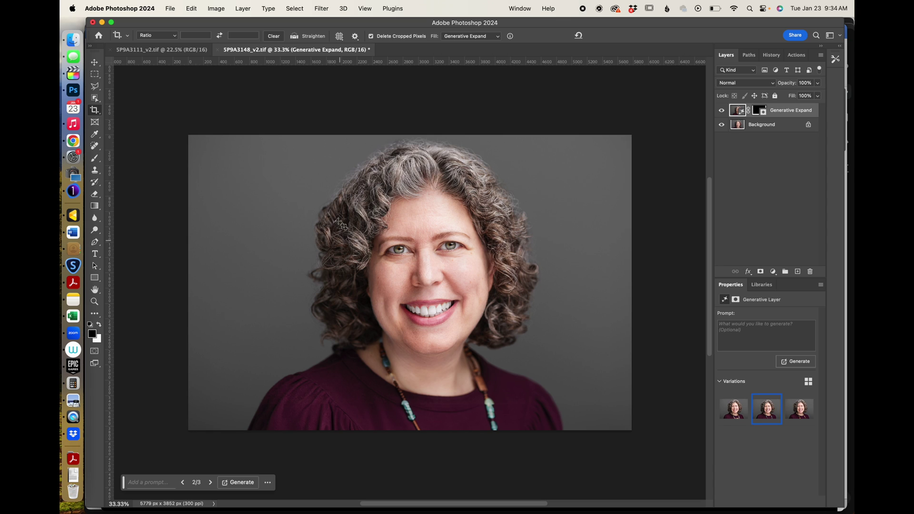
- Generate another set of variations for the expanded area, compare the new ones, and keep the first
{"action": "left_click", "coordinate": [238, 483]}
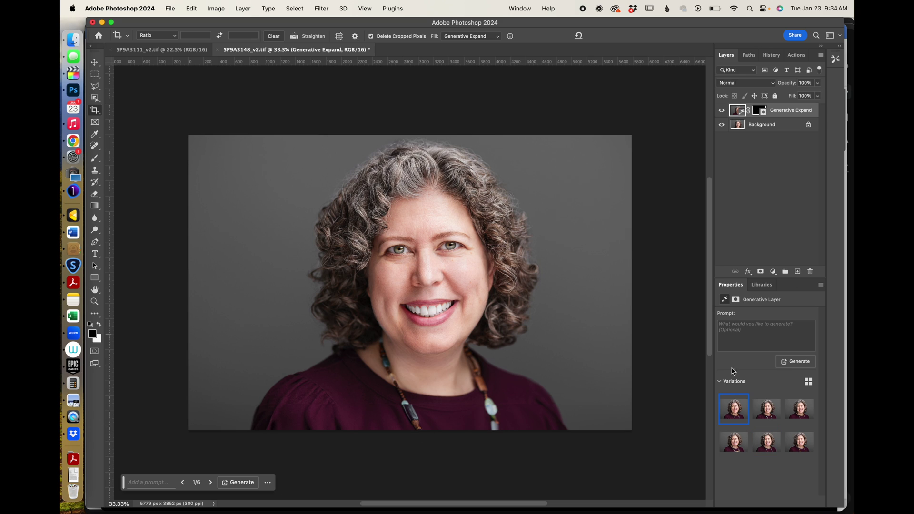
{"action": "left_click", "coordinate": [765, 410]}
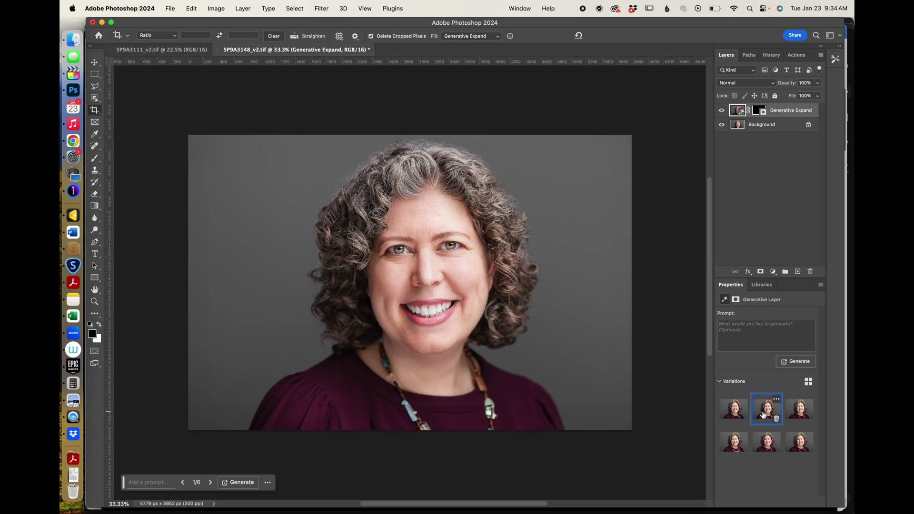
{"action": "left_click", "coordinate": [800, 410]}
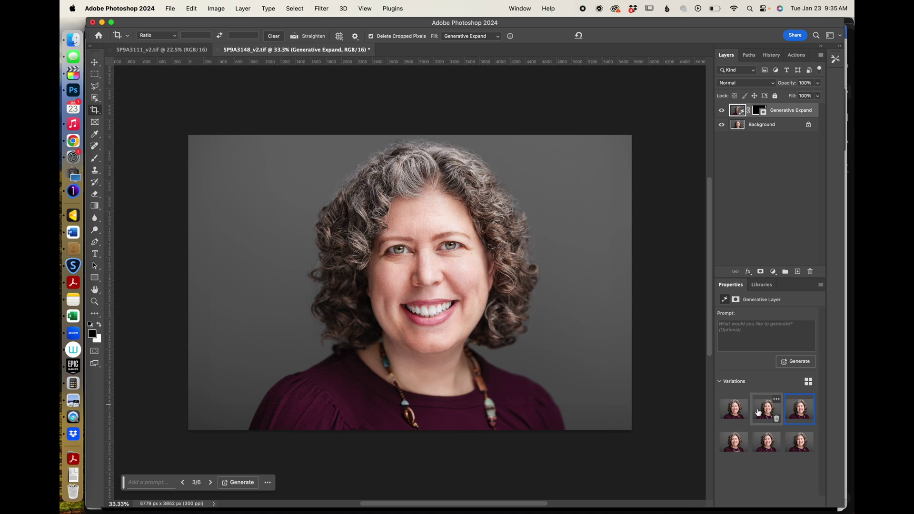
{"action": "left_click", "coordinate": [759, 413]}
{"action": "left_click", "coordinate": [732, 412]}
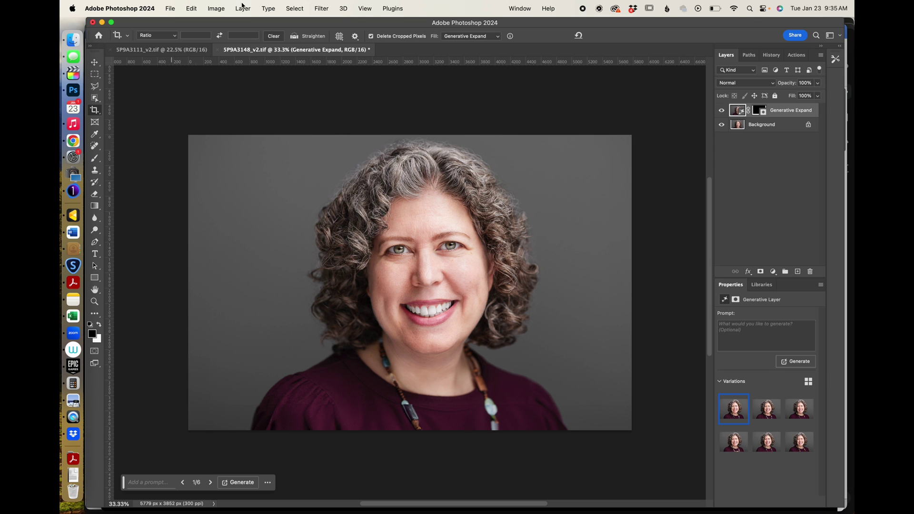
- Flatten the image and enlarge the canvas again to about 6749 × 4498 px with Generative Expand, leaving the prompt empty
{"action": "left_click", "coordinate": [243, 8]}
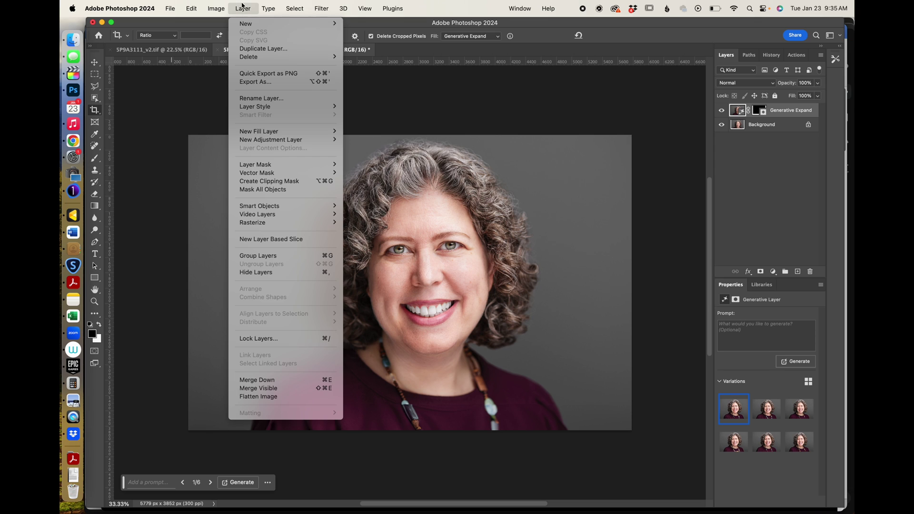
{"action": "left_click", "coordinate": [258, 397]}
{"action": "left_click_drag", "start_coordinate": [187, 135], "coordinate": [634, 509]}
{"action": "left_click_drag", "start_coordinate": [413, 431], "coordinate": [414, 456]}
{"action": "left_click", "coordinate": [324, 483]}
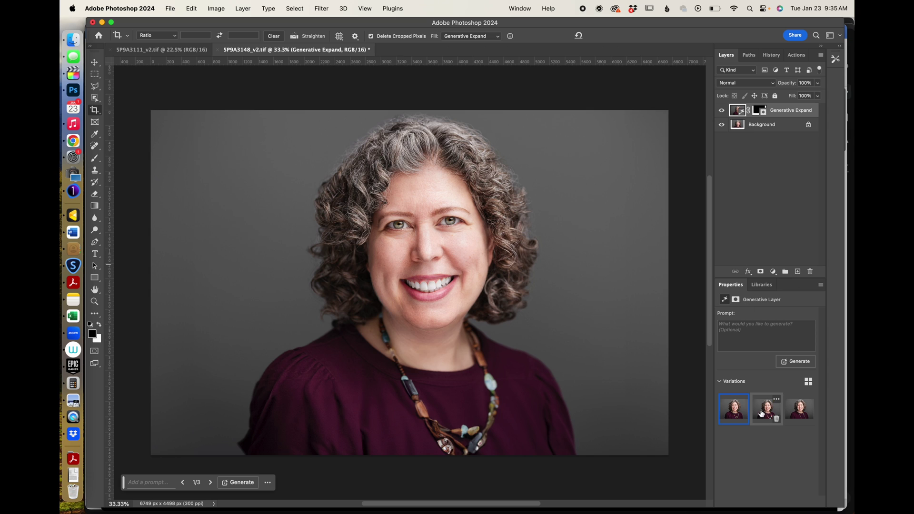
- Compare the three variations of the larger expansion and keep the first, with the complete beaded necklace
{"action": "left_click", "coordinate": [761, 413]}
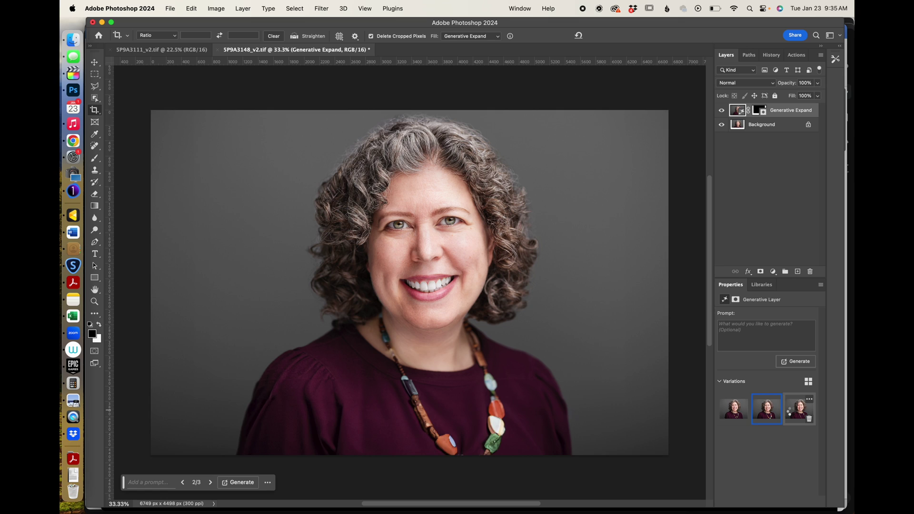
{"action": "left_click", "coordinate": [793, 414]}
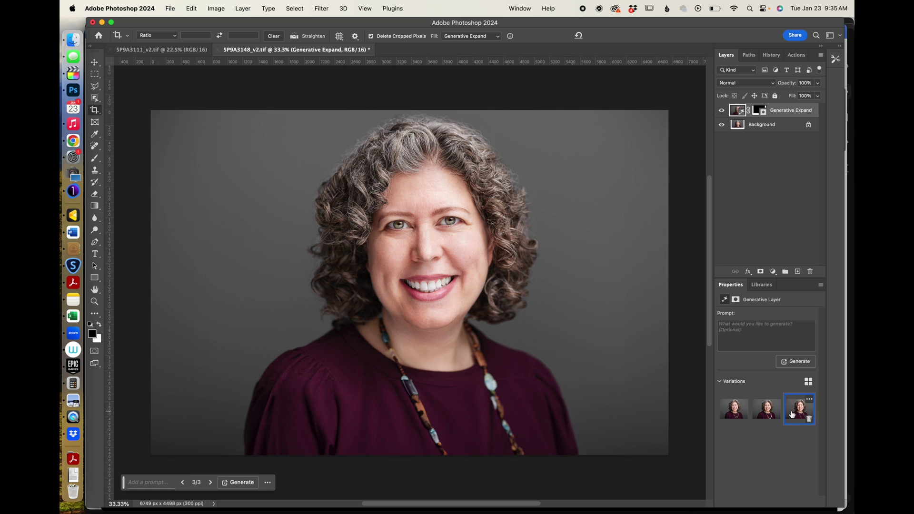
{"action": "left_click", "coordinate": [733, 408]}
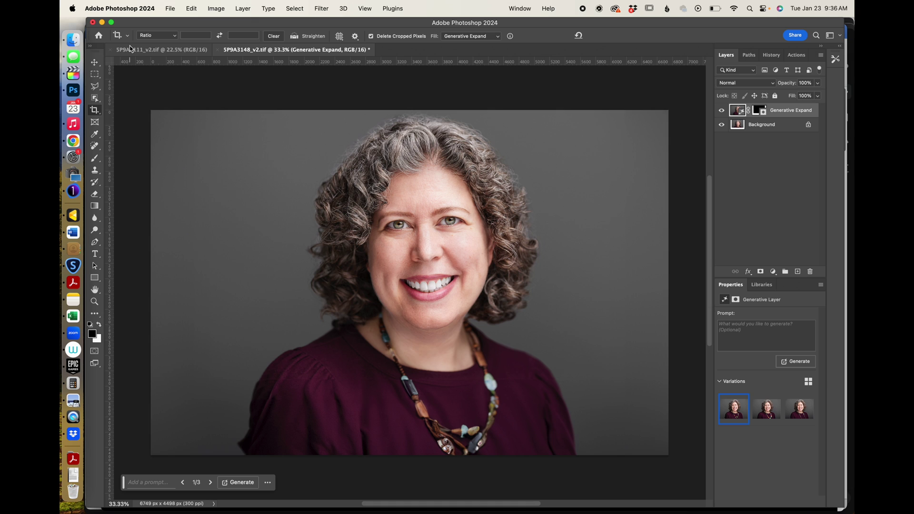
- Flatten the expanded portrait with the complete beaded necklace and save it
{"action": "left_click", "coordinate": [318, 9]}
{"action": "mouse_move", "coordinate": [167, 5]}
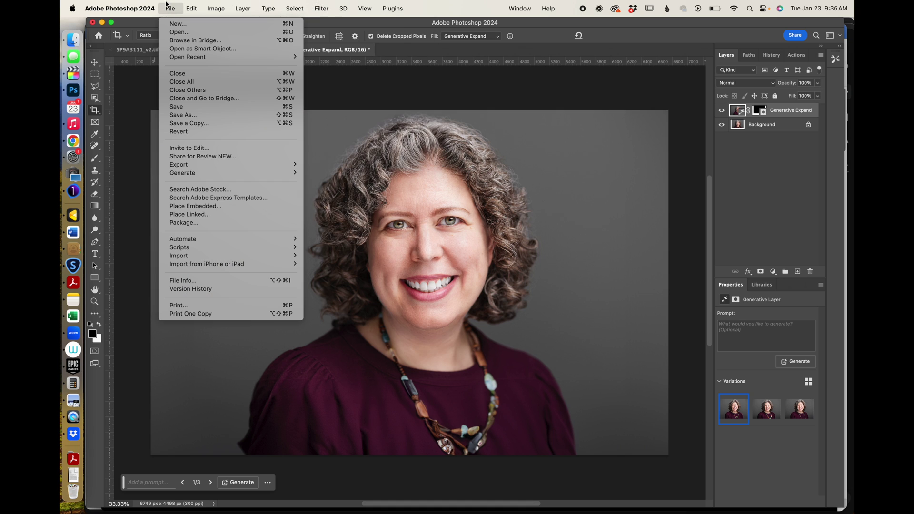
{"action": "mouse_move", "coordinate": [243, 9]}
{"action": "left_click", "coordinate": [245, 397]}
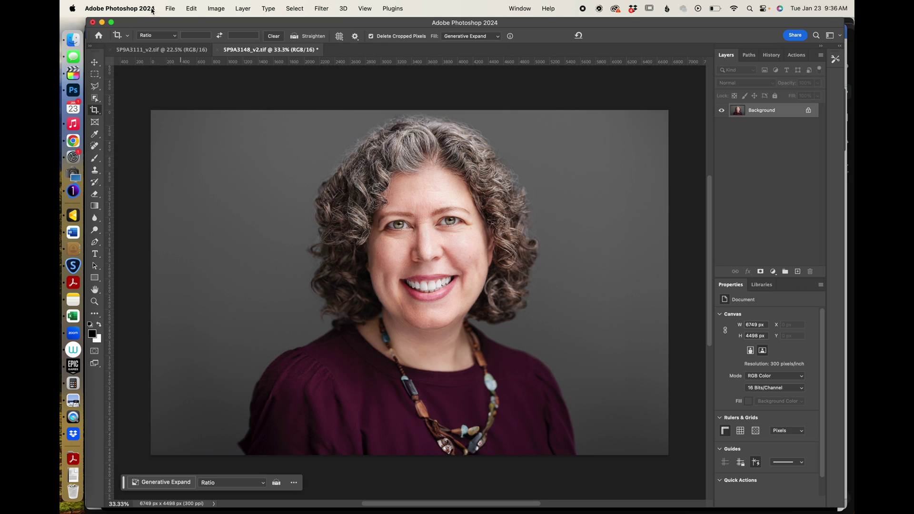
{"action": "left_click", "coordinate": [171, 7]}
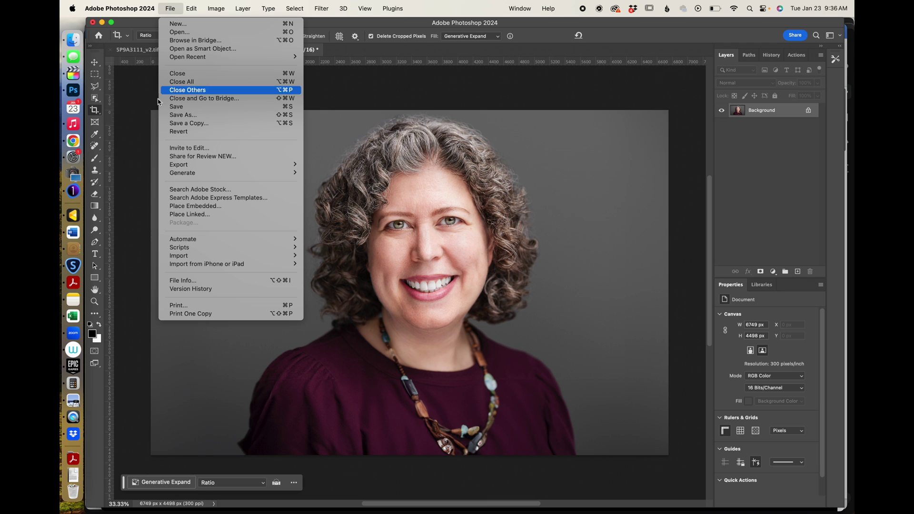
{"action": "left_click", "coordinate": [171, 109]}
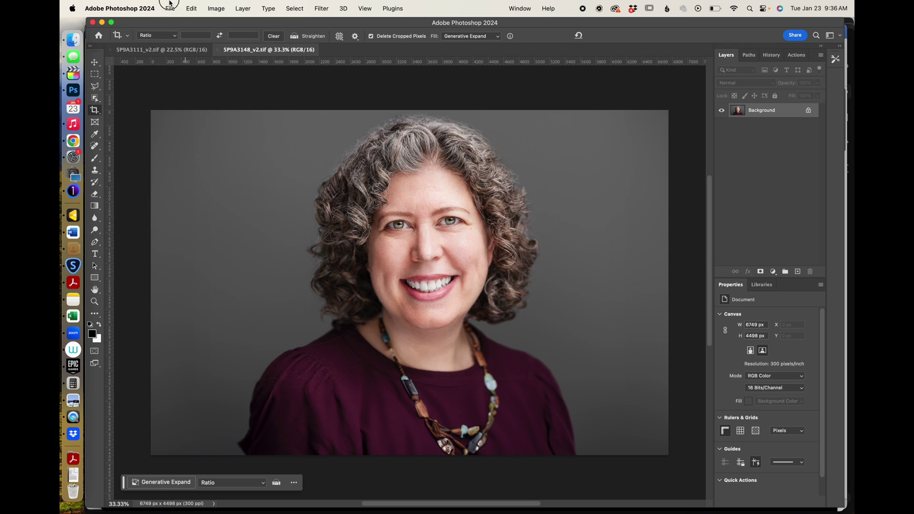
- Save the portrait under the new name 5P9A3148_v2-nonecklace.tif, with no image compression
{"action": "left_click", "coordinate": [170, 9]}
{"action": "left_click", "coordinate": [178, 115]}
{"action": "key", "text": "Right"}
{"action": "type", "text": "-nonecklace"}
{"action": "key", "text": "Return"}
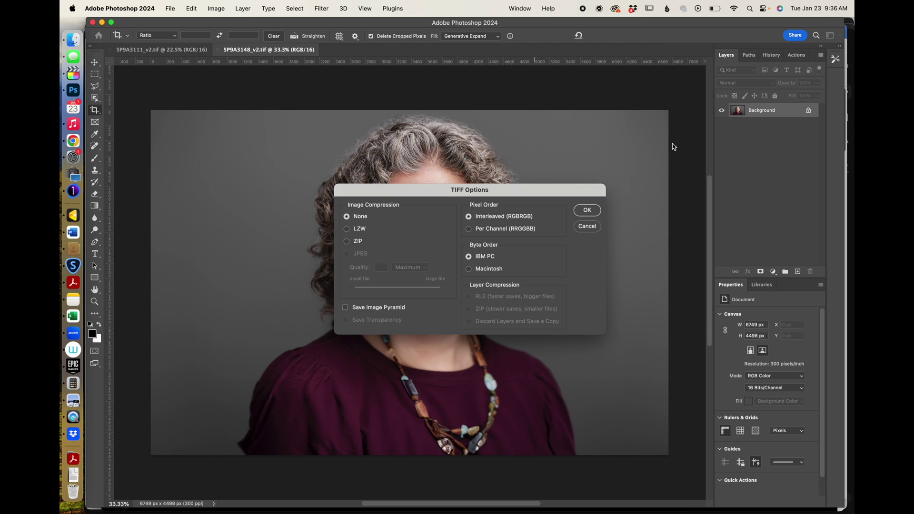
{"action": "left_click", "coordinate": [587, 210]}
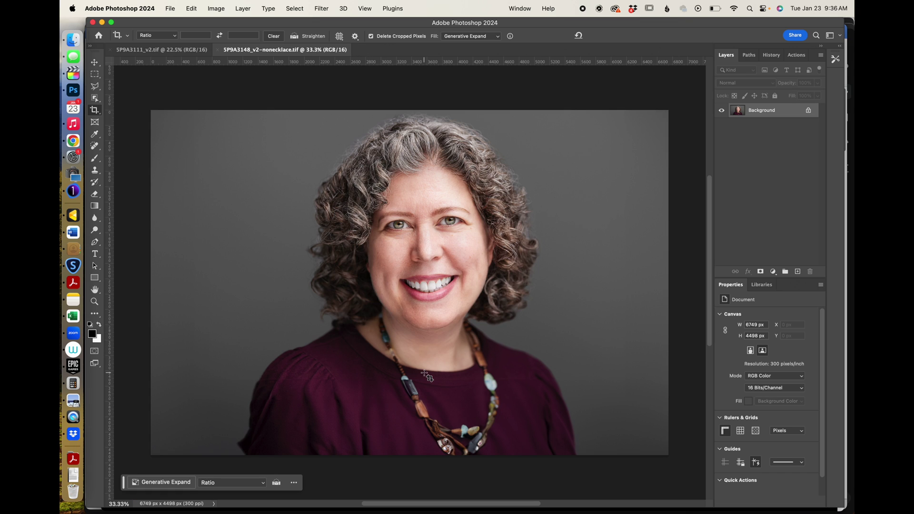
- Outline the entire beaded necklace, from the neck down to the image's lower edge, with a Polygonal Lasso selection
{"action": "left_click", "coordinate": [94, 86]}
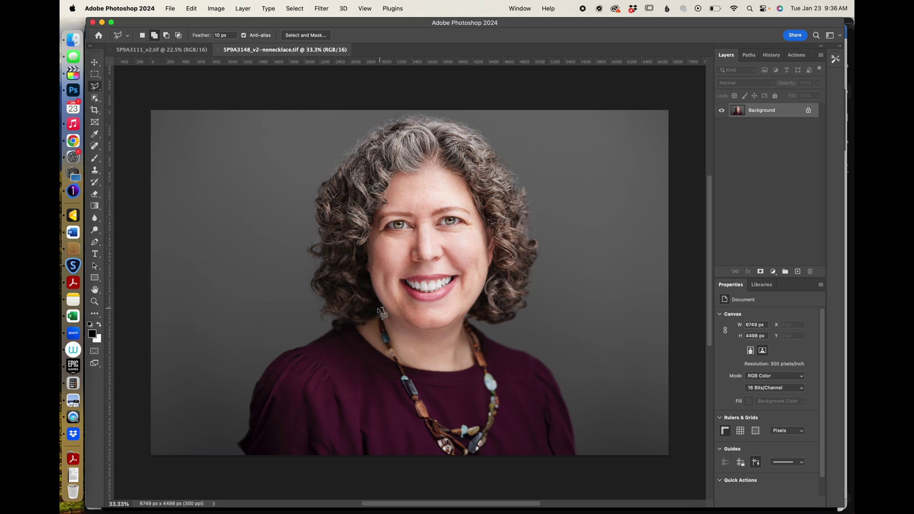
{"action": "left_click_drag", "start_coordinate": [377, 315], "coordinate": [386, 351]}
{"action": "left_click", "coordinate": [392, 384]}
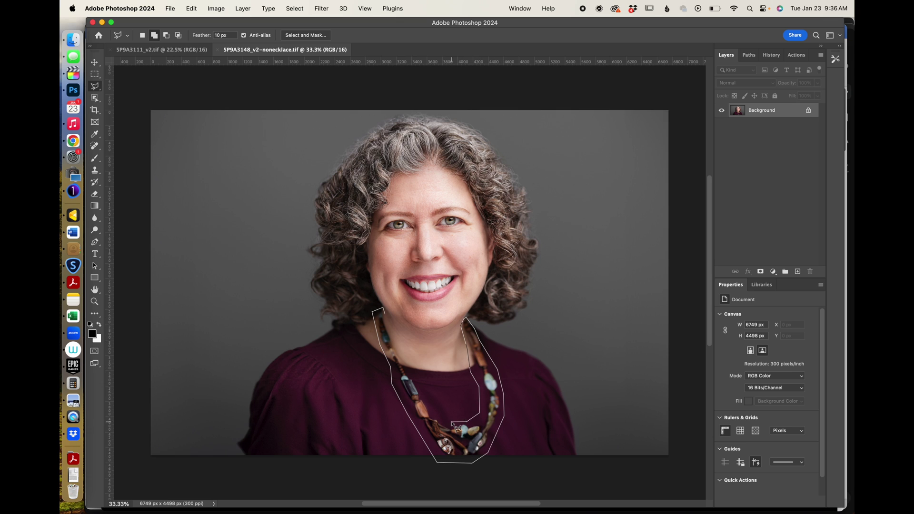
{"action": "double_click", "coordinate": [421, 388]}
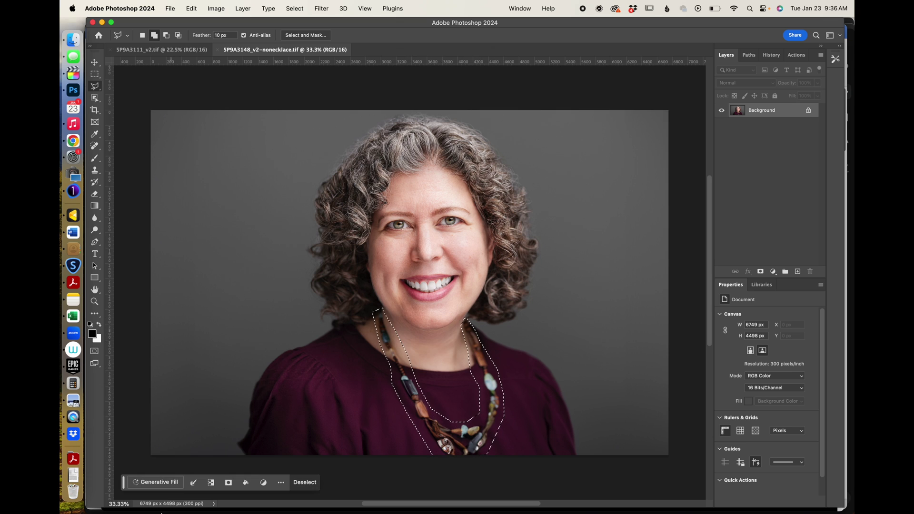
- Try to replace the necklace using Generative Fill with the prompt "shirt", and view all three variations
{"action": "left_click", "coordinate": [154, 482]}
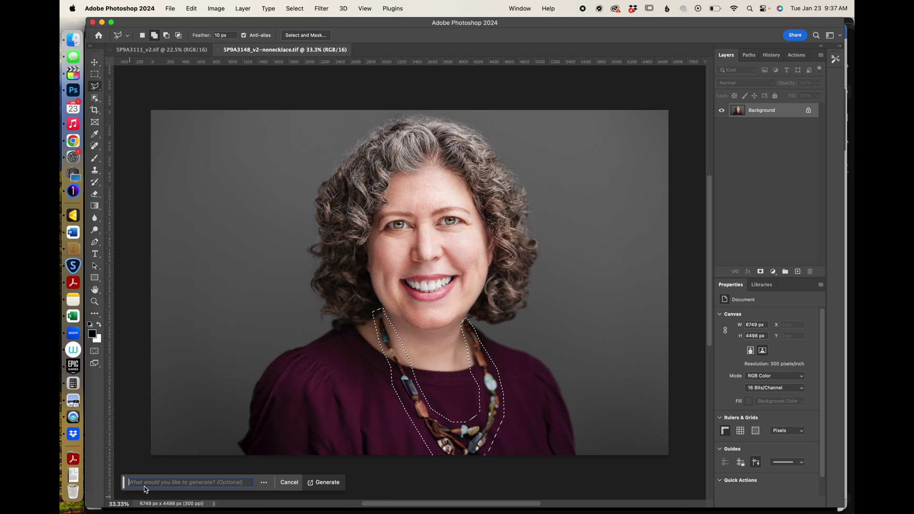
{"action": "key", "text": "r"}
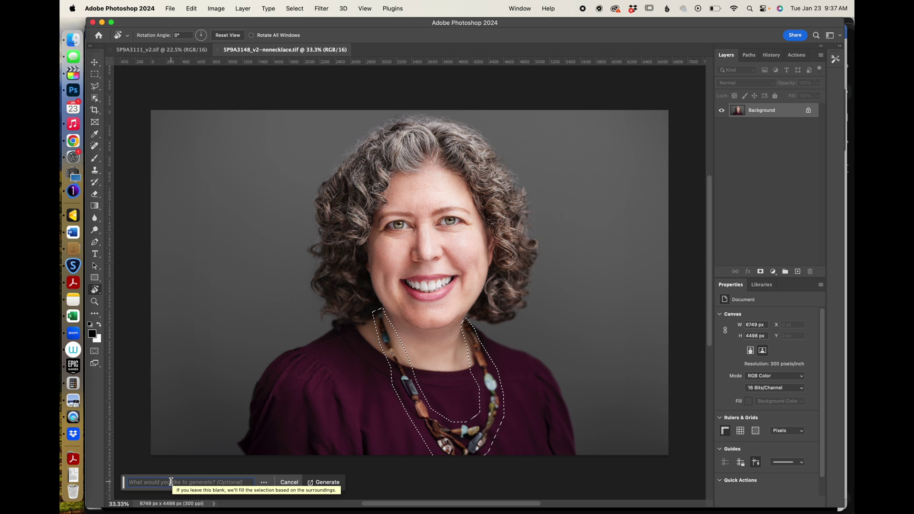
{"action": "left_click", "coordinate": [171, 482]}
{"action": "type", "text": "shirt"}
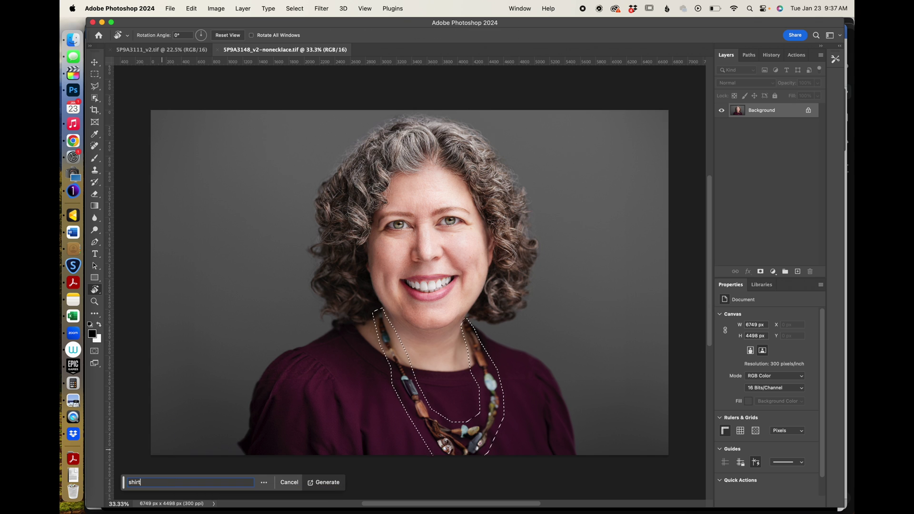
{"action": "left_click", "coordinate": [325, 483]}
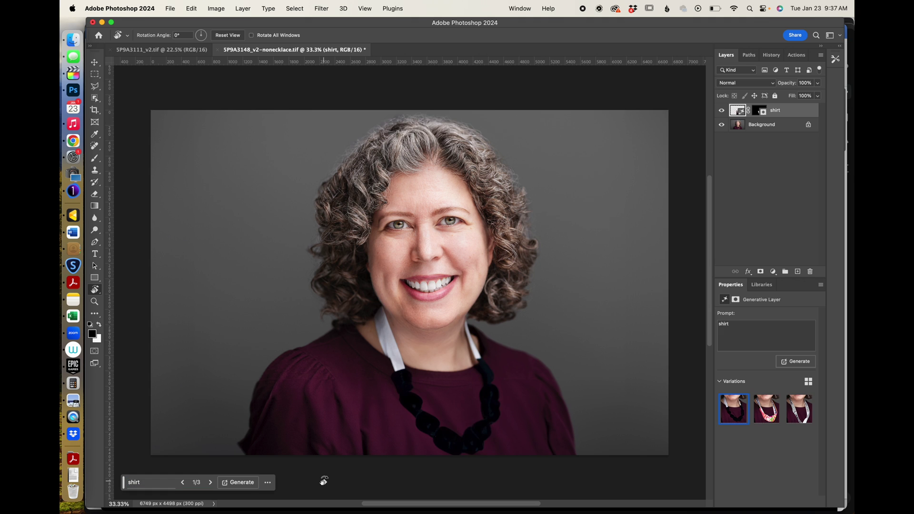
{"action": "mouse_move", "coordinate": [748, 423]}
{"action": "left_click", "coordinate": [761, 411]}
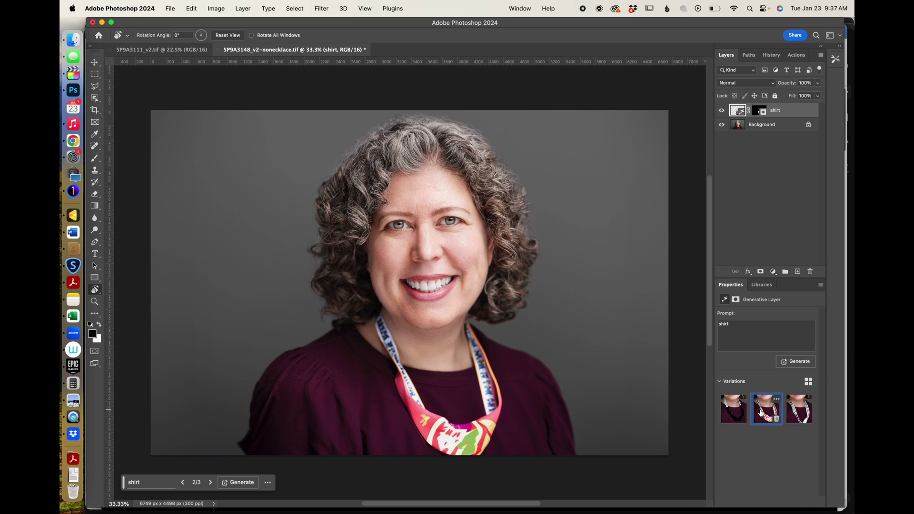
{"action": "left_click", "coordinate": [794, 413]}
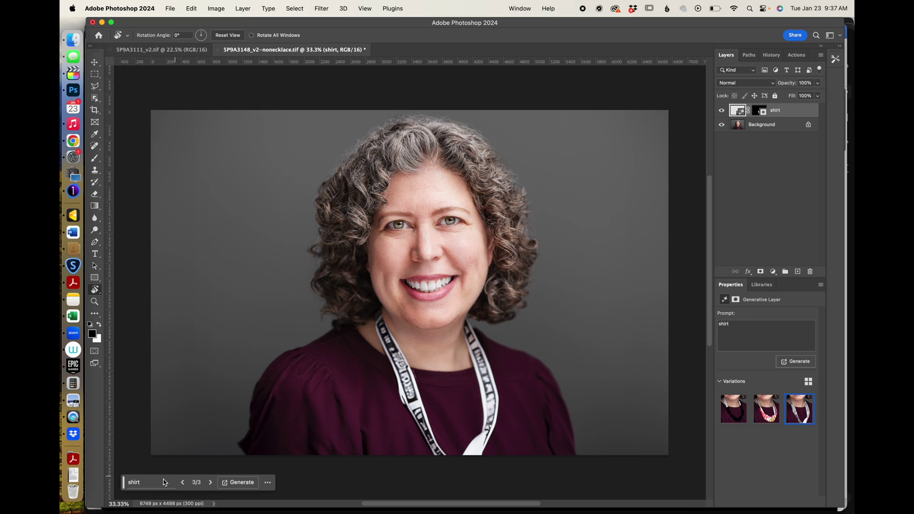
- Regenerate the necklace area with an empty prompt, compare the new variations, and keep the second one with the plain sweater
{"action": "left_click", "coordinate": [138, 486]}
{"action": "double_click", "coordinate": [137, 484]}
{"action": "key", "text": "BackSpace"}
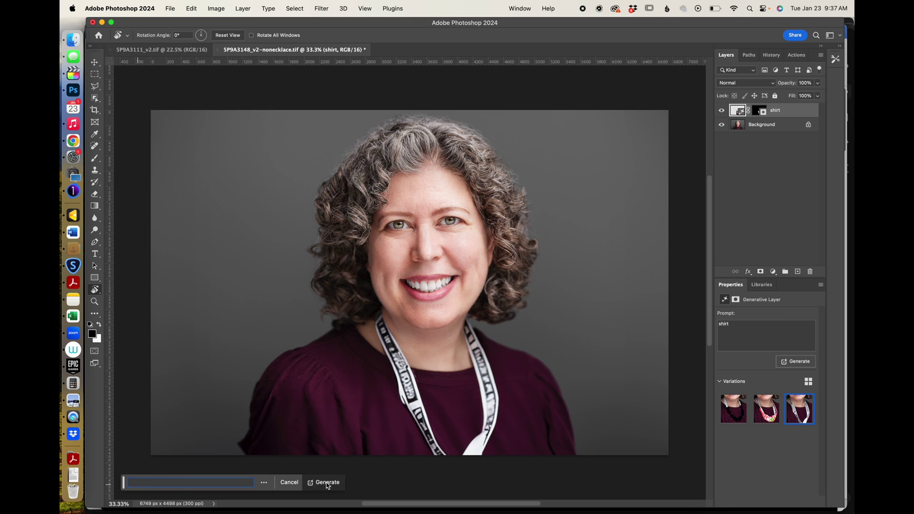
{"action": "left_click", "coordinate": [327, 483]}
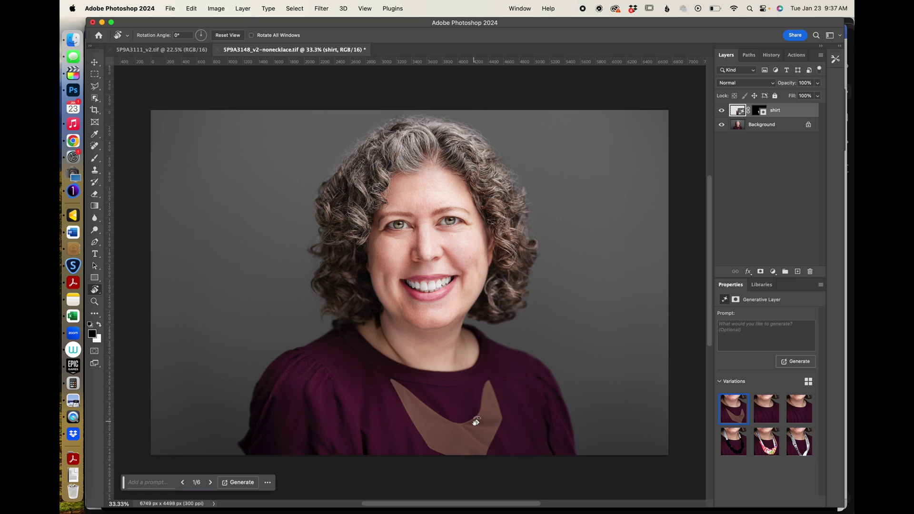
{"action": "left_click", "coordinate": [763, 412]}
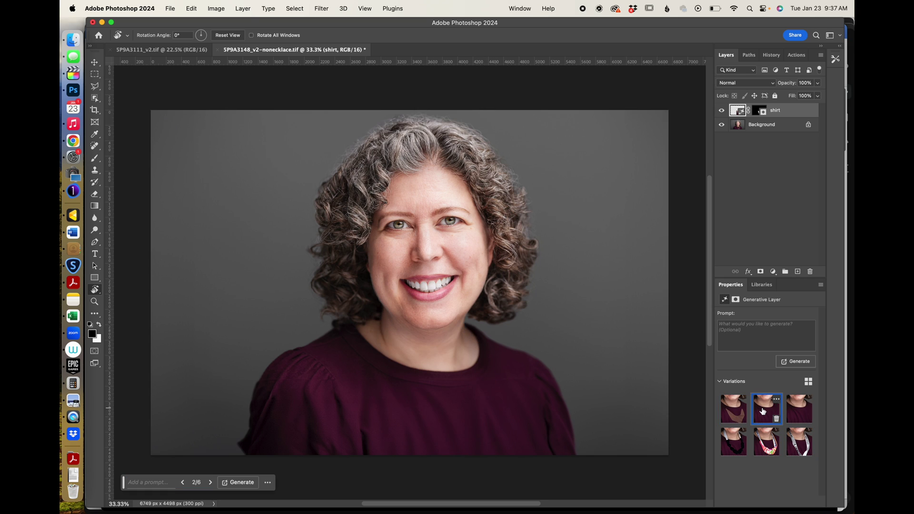
{"action": "left_click", "coordinate": [805, 408]}
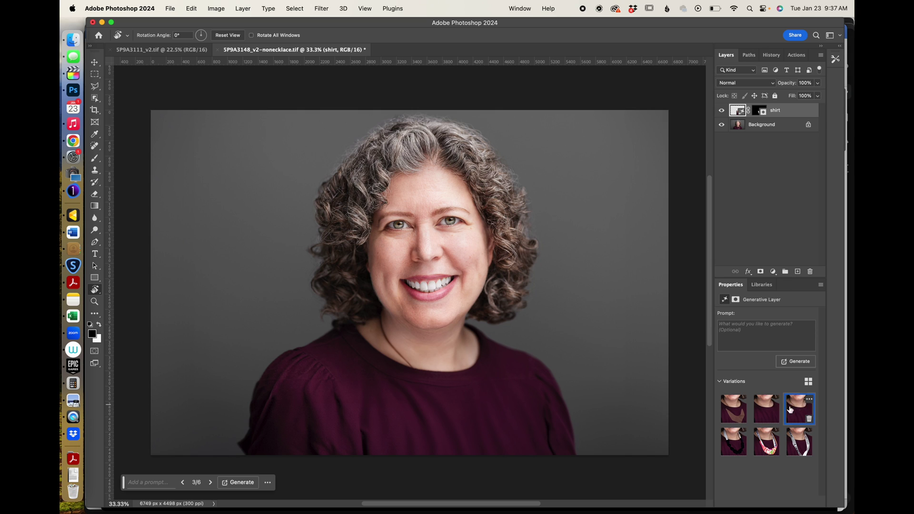
{"action": "left_click", "coordinate": [767, 409]}
- Compare the portrait with and without the generated necklace removal, then flatten the image
{"action": "left_click", "coordinate": [723, 112]}
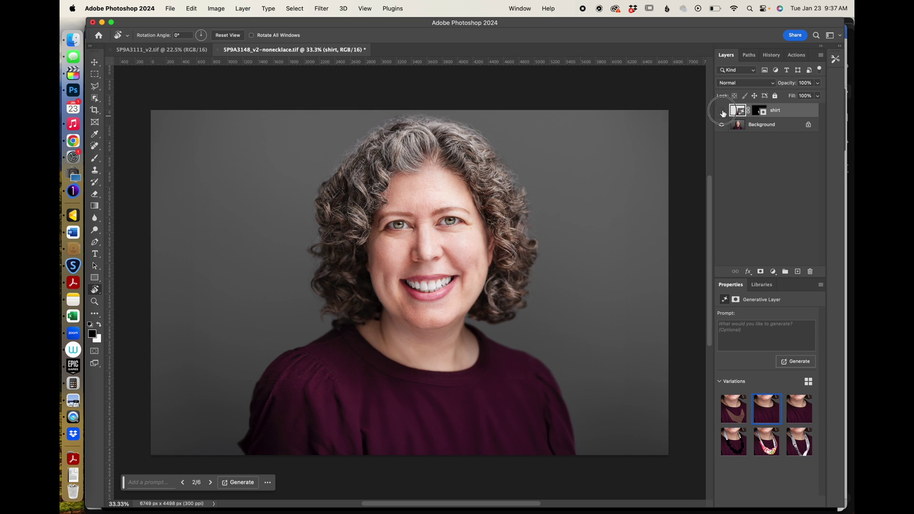
{"action": "left_click", "coordinate": [723, 111]}
{"action": "left_click", "coordinate": [723, 111]}
{"action": "left_click", "coordinate": [723, 112]}
{"action": "left_click", "coordinate": [239, 3]}
{"action": "left_click", "coordinate": [280, 398]}
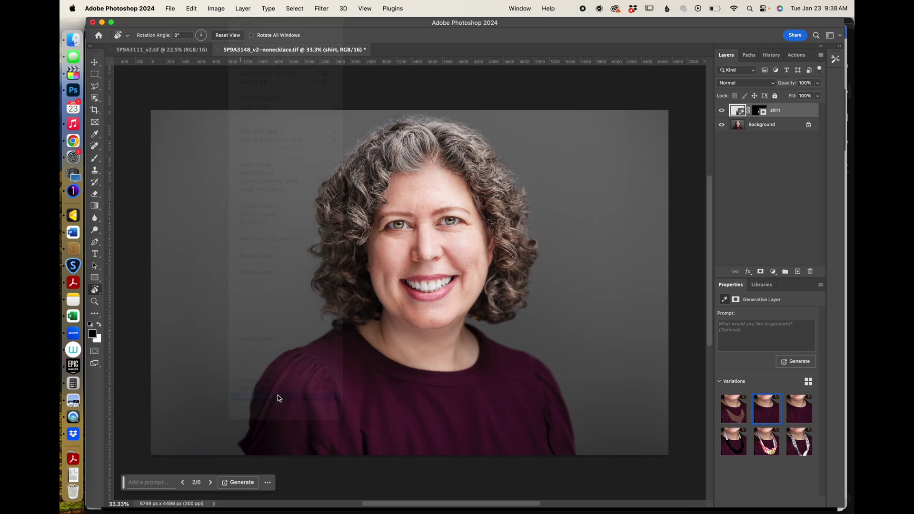
- Select the leftover necklace line on the left of the neck with the Polygonal Lasso and run Generative Fill without a prompt
{"action": "left_click", "coordinate": [95, 87]}
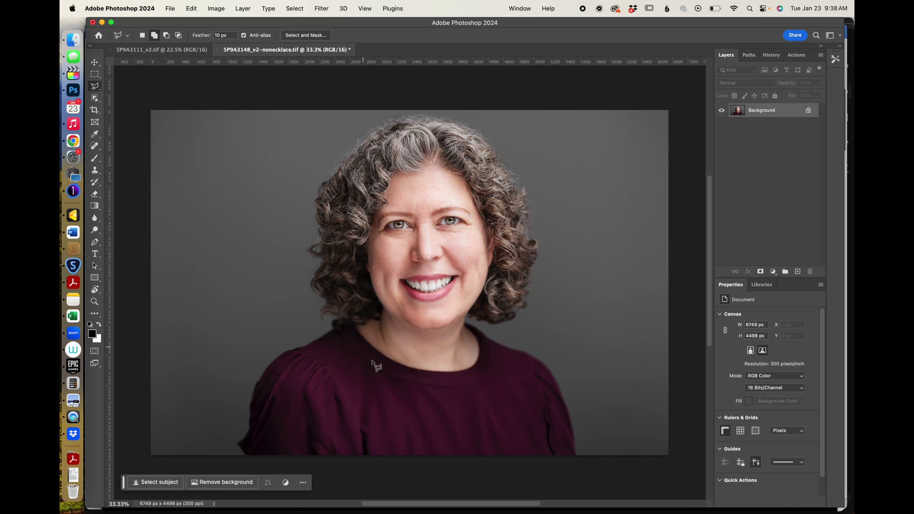
{"action": "left_click", "coordinate": [391, 315]}
{"action": "left_click", "coordinate": [378, 305]}
{"action": "left_click", "coordinate": [366, 323]}
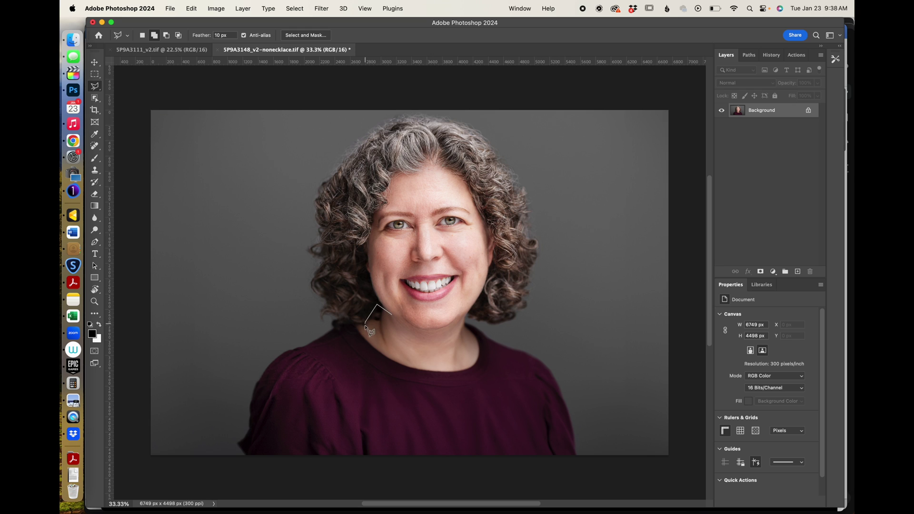
{"action": "left_click", "coordinate": [381, 346]}
{"action": "left_click", "coordinate": [394, 350]}
{"action": "left_click", "coordinate": [392, 316]}
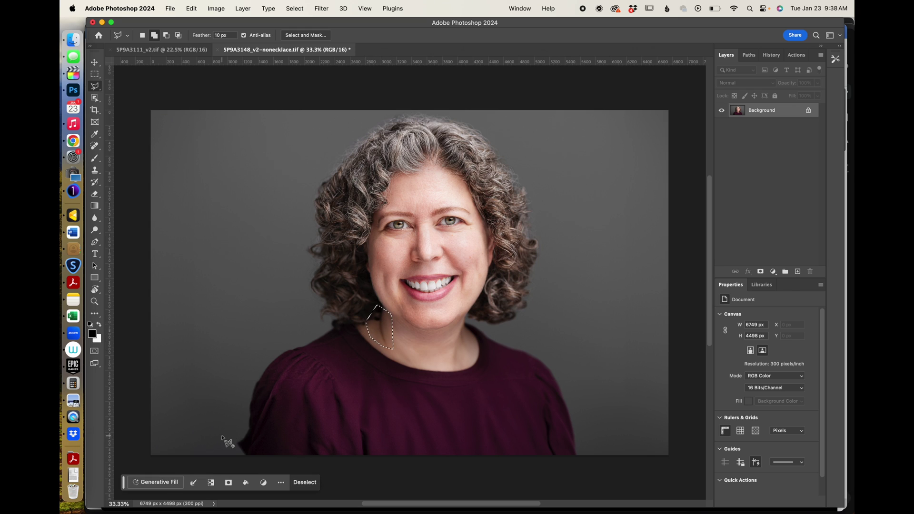
{"action": "left_click", "coordinate": [162, 481]}
{"action": "left_click", "coordinate": [329, 482]}
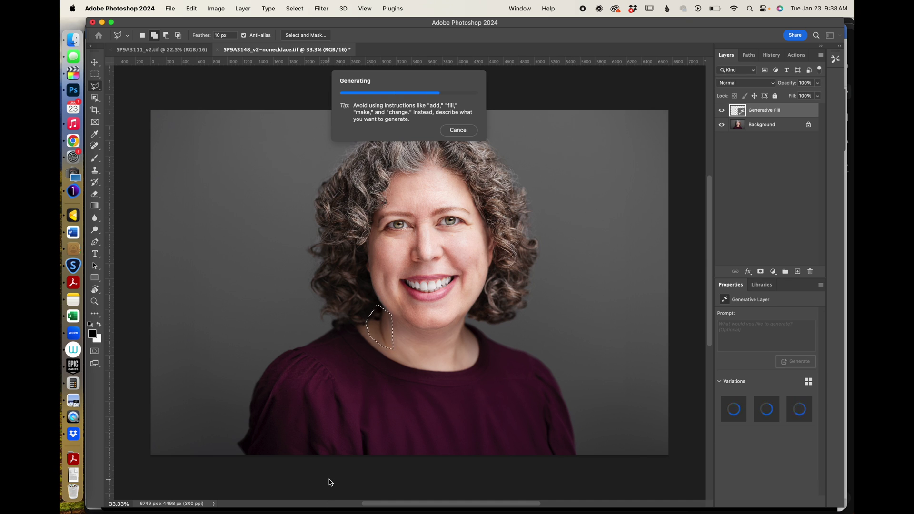
- Compare the three variations of the neck fill and keep the second
{"action": "left_click", "coordinate": [765, 410]}
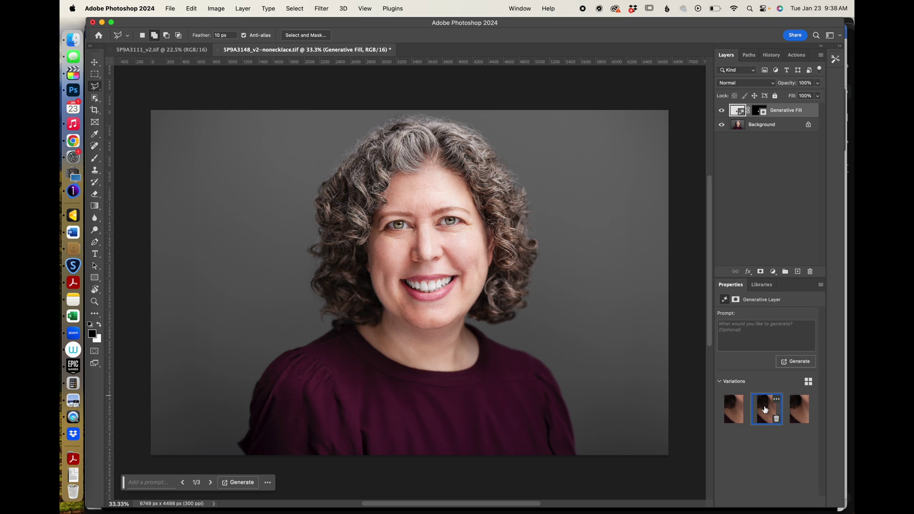
{"action": "left_click", "coordinate": [795, 413]}
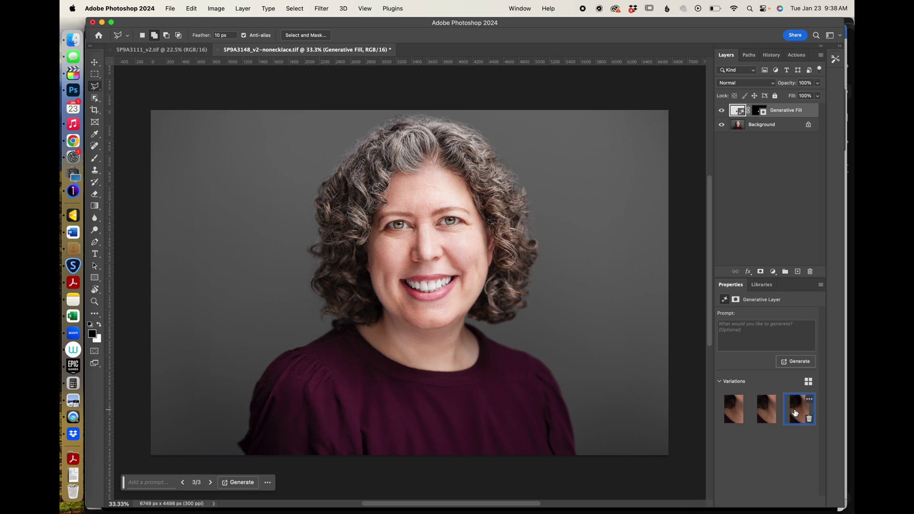
{"action": "left_click", "coordinate": [772, 414]}
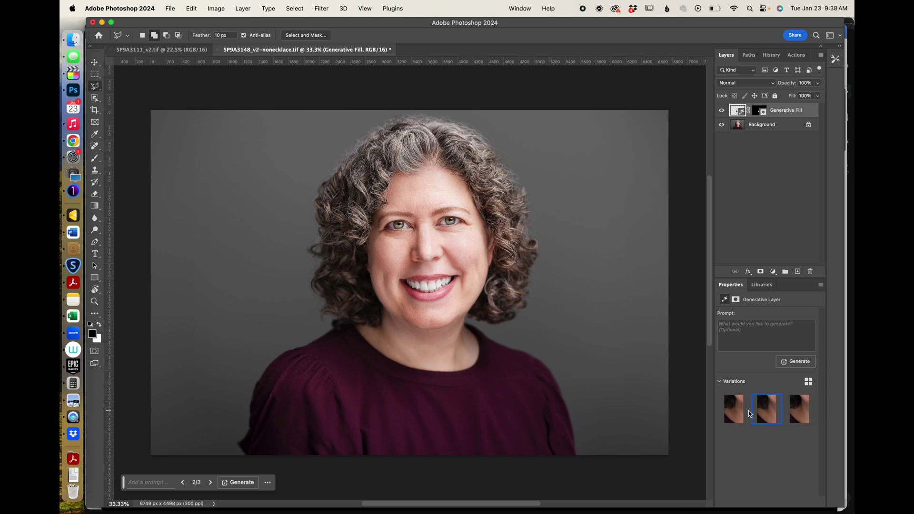
{"action": "left_click", "coordinate": [732, 412]}
{"action": "left_click", "coordinate": [762, 412]}
- Flatten the portrait without the necklace and save the file
{"action": "left_click", "coordinate": [244, 8]}
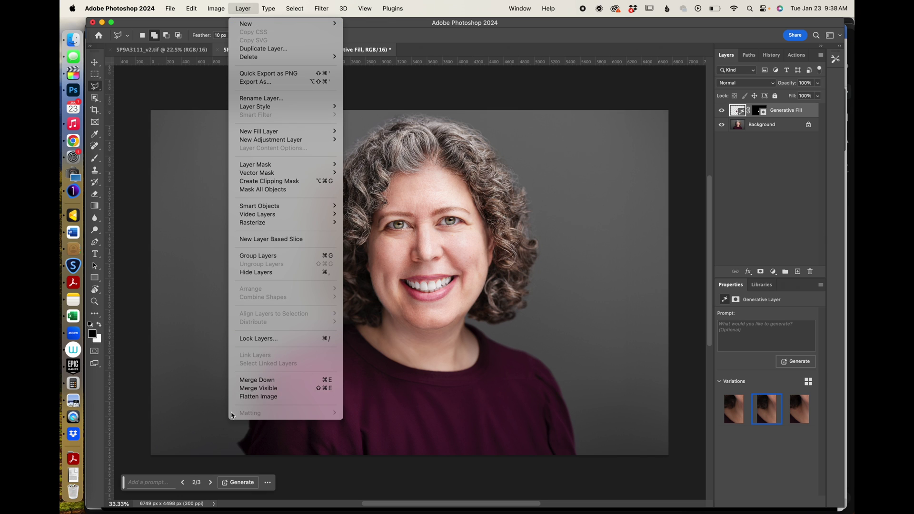
{"action": "left_click", "coordinate": [243, 397]}
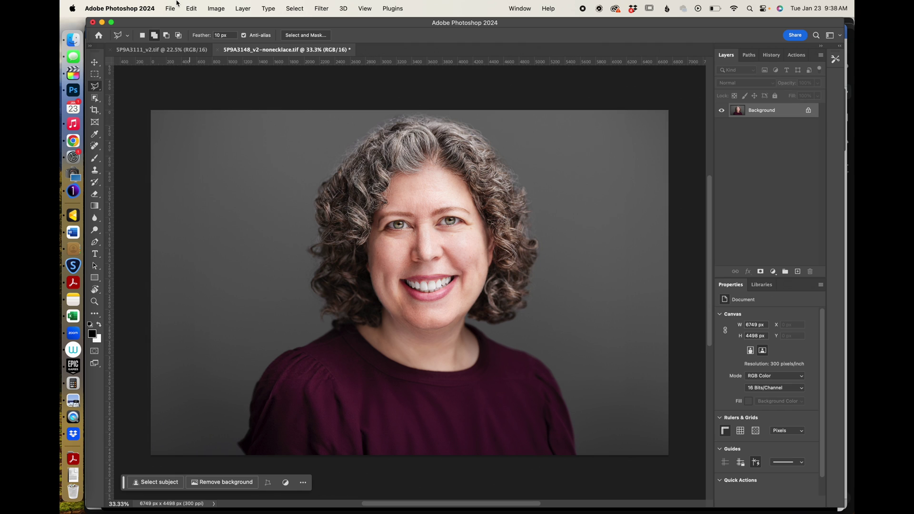
{"action": "left_click", "coordinate": [178, 7]}
{"action": "left_click", "coordinate": [181, 106]}
- Open 5P9A3224_v2.tif and enlarge its canvas to about 5657 × 3771 px with Generative Expand, leaving the prompt empty
{"action": "left_click", "coordinate": [73, 40]}
{"action": "left_click_drag", "start_coordinate": [519, 482], "coordinate": [73, 99]}
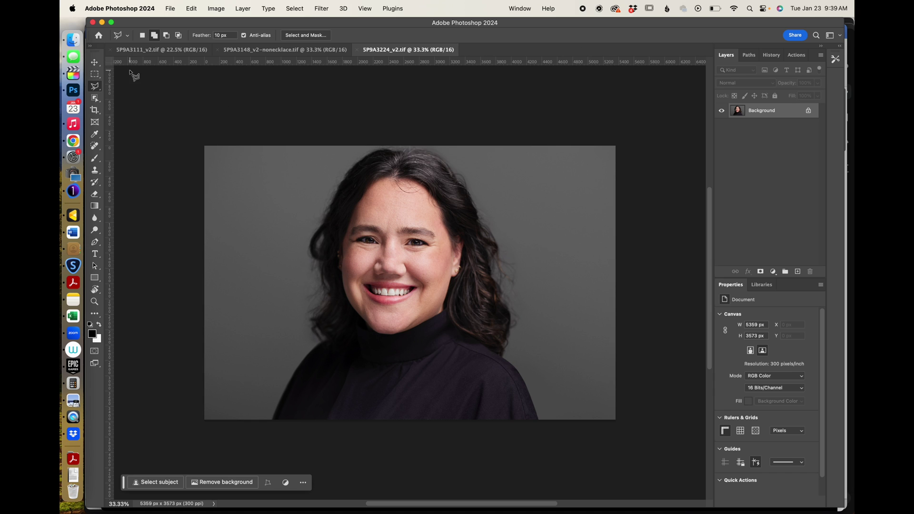
{"action": "left_click", "coordinate": [95, 110]}
{"action": "left_click_drag", "start_coordinate": [411, 146], "coordinate": [412, 138]}
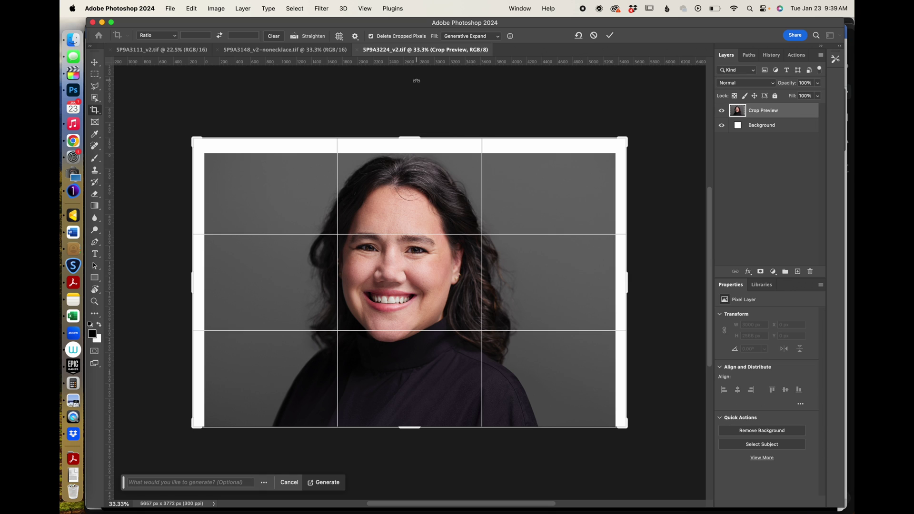
{"action": "left_click", "coordinate": [326, 482]}
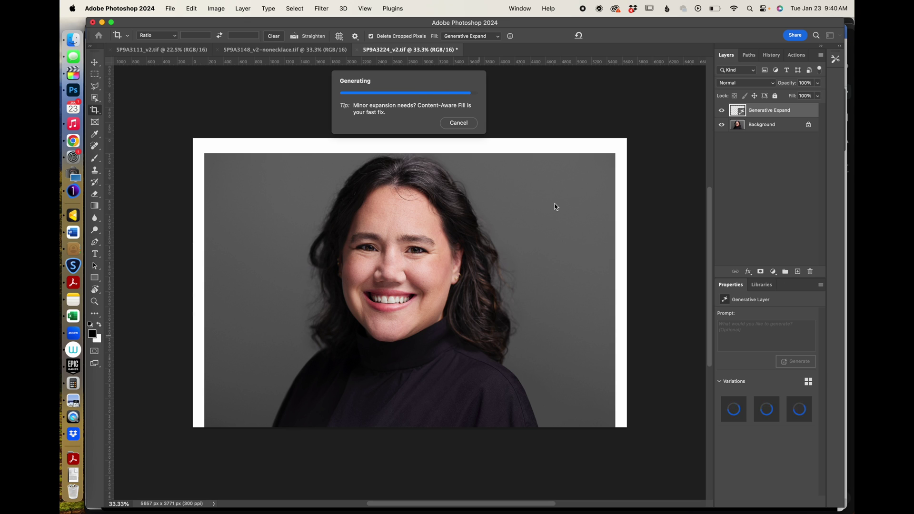
- Compare the three Generative Expand variations with the unexpanded portrait and keep the first
{"action": "left_click", "coordinate": [764, 409]}
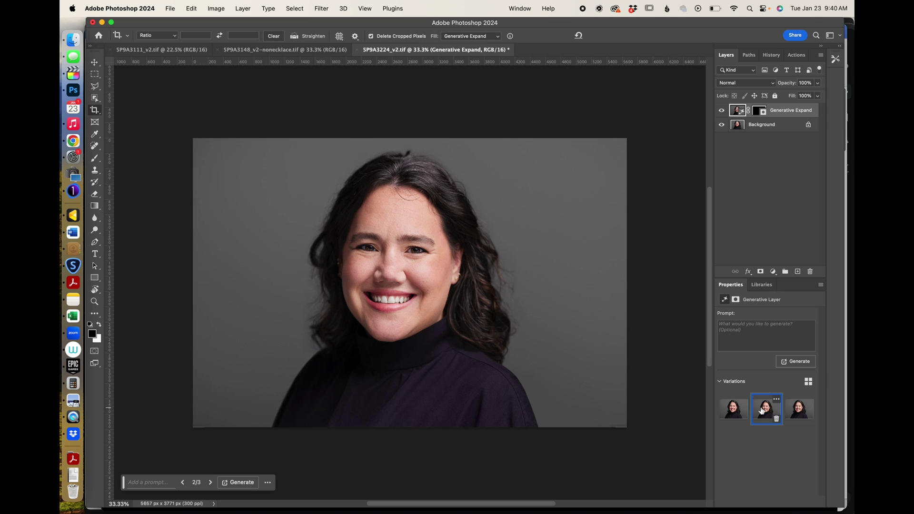
{"action": "left_click", "coordinate": [794, 411]}
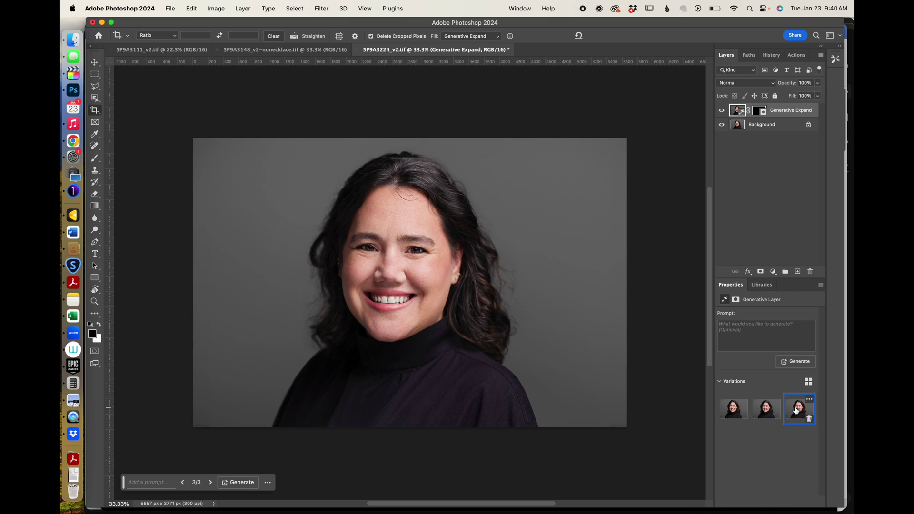
{"action": "left_click", "coordinate": [767, 408]}
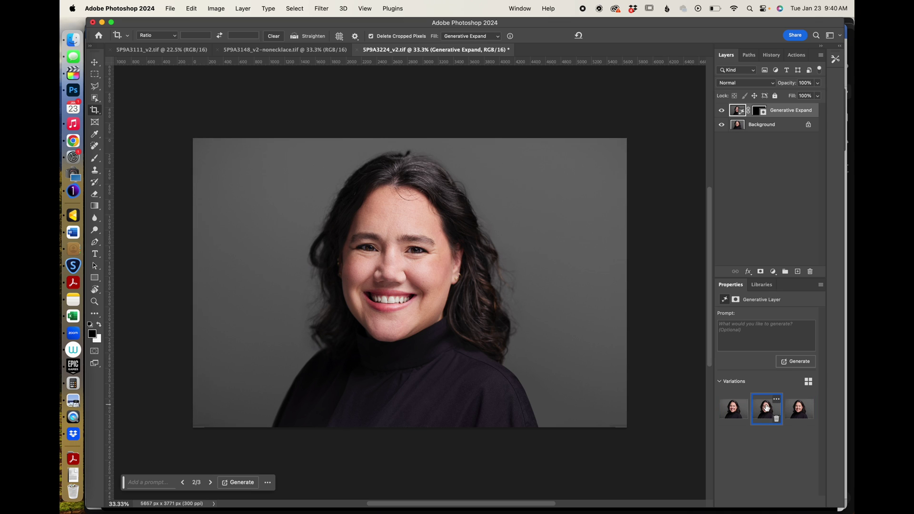
{"action": "left_click", "coordinate": [722, 111]}
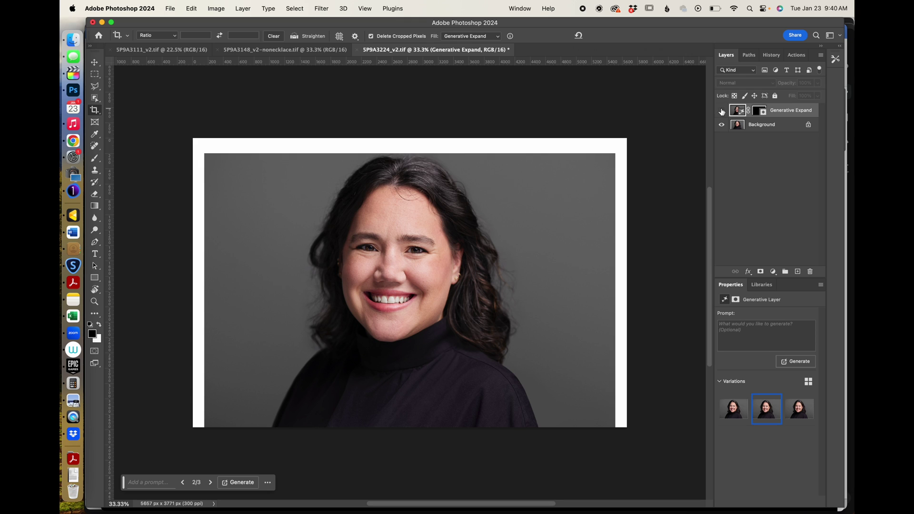
{"action": "left_click", "coordinate": [722, 111]}
{"action": "left_click", "coordinate": [722, 110]}
{"action": "left_click", "coordinate": [722, 111]}
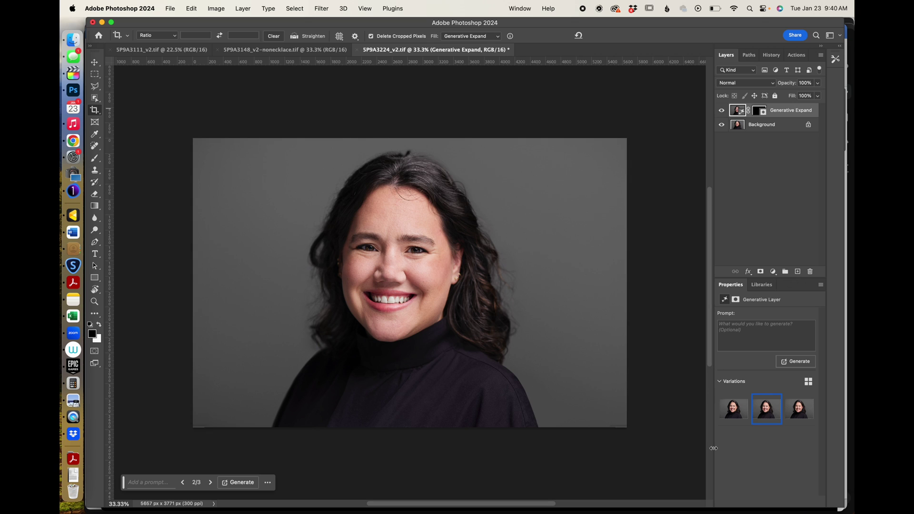
{"action": "left_click", "coordinate": [726, 404]}
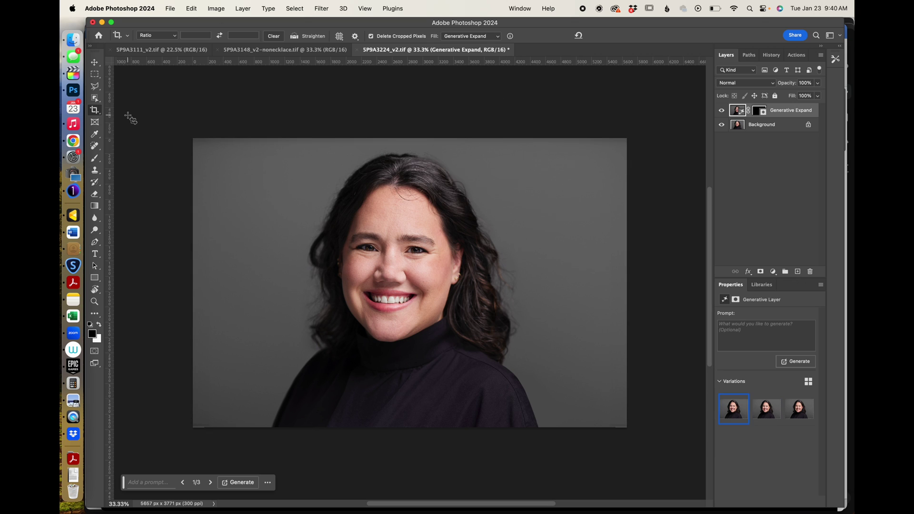
- Paint black with a size 100 brush at 100% opacity on the Generative Expand mask just above the head, and flatten the image
{"action": "left_click", "coordinate": [95, 158]}
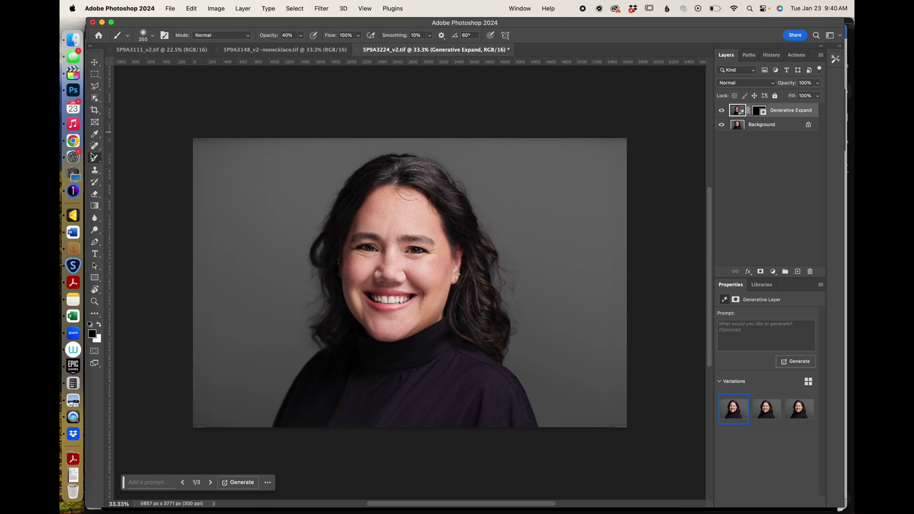
{"action": "left_click", "coordinate": [758, 112]}
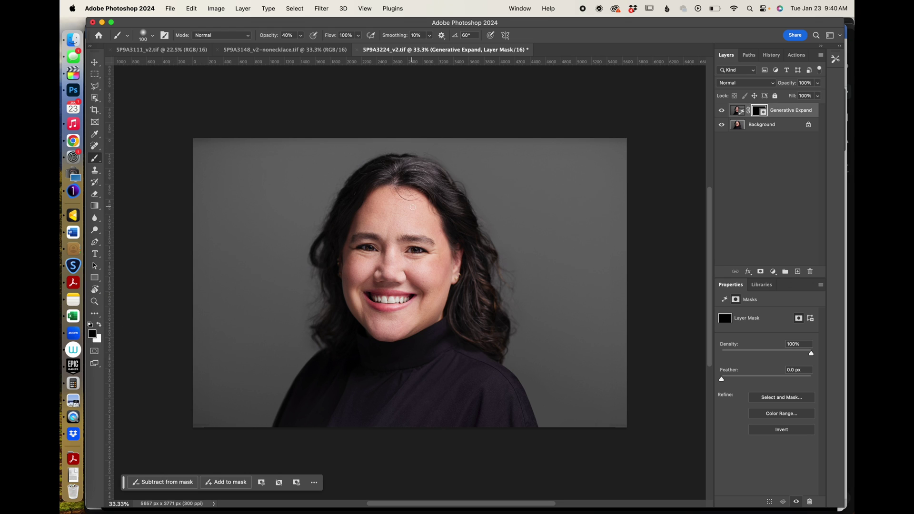
{"action": "mouse_move", "coordinate": [399, 155]}
{"action": "left_mouse_down"}
{"action": "mouse_move", "coordinate": [415, 157]}
{"action": "mouse_move", "coordinate": [388, 155]}
{"action": "mouse_move", "coordinate": [410, 156]}
{"action": "left_mouse_up"}
{"action": "left_click_drag", "start_coordinate": [268, 35], "coordinate": [343, 44]}
{"action": "mouse_move", "coordinate": [411, 157]}
{"action": "left_mouse_down"}
{"action": "mouse_move", "coordinate": [393, 154]}
{"action": "mouse_move", "coordinate": [409, 156]}
{"action": "left_mouse_up"}
{"action": "scroll", "coordinate": [431, 156], "scroll_direction": "up", "scroll_amount": 5}
{"action": "scroll", "coordinate": [430, 156], "scroll_direction": "up", "scroll_amount": 4}
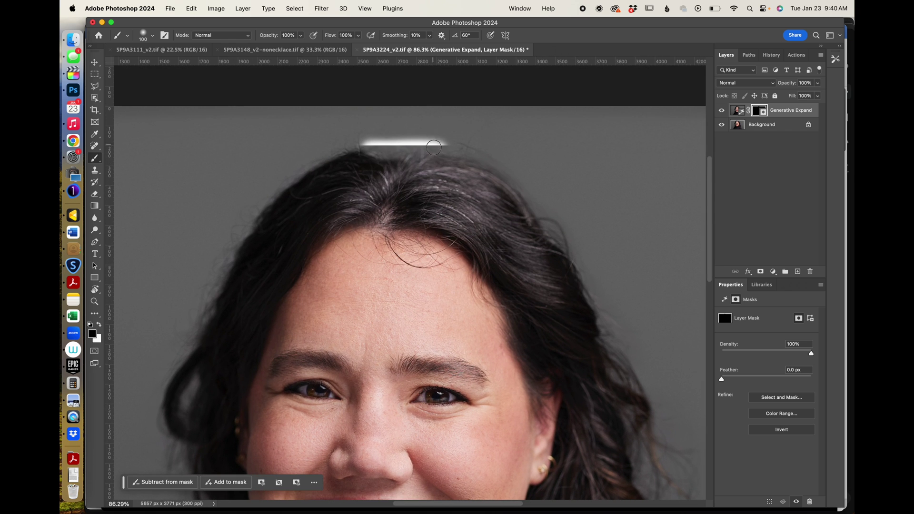
{"action": "mouse_move", "coordinate": [433, 147]}
{"action": "left_mouse_down"}
{"action": "mouse_move", "coordinate": [347, 151]}
{"action": "mouse_move", "coordinate": [453, 151]}
{"action": "mouse_move", "coordinate": [378, 143]}
{"action": "mouse_move", "coordinate": [349, 146]}
{"action": "mouse_move", "coordinate": [457, 149]}
{"action": "left_mouse_up"}
{"action": "mouse_move", "coordinate": [324, 136]}
{"action": "left_mouse_down"}
{"action": "mouse_move", "coordinate": [353, 150]}
{"action": "mouse_move", "coordinate": [332, 145]}
{"action": "left_mouse_up"}
{"action": "scroll", "coordinate": [394, 110], "scroll_direction": "down", "scroll_amount": 8}
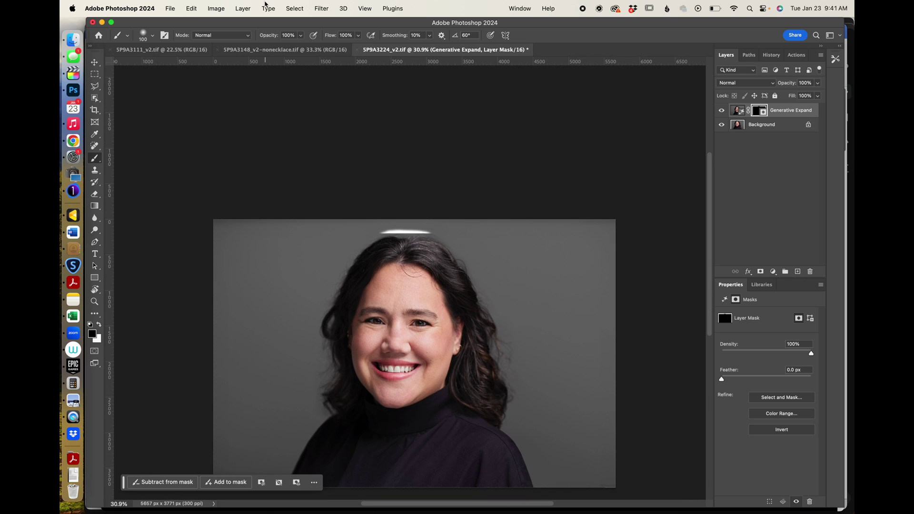
{"action": "left_click", "coordinate": [243, 9]}
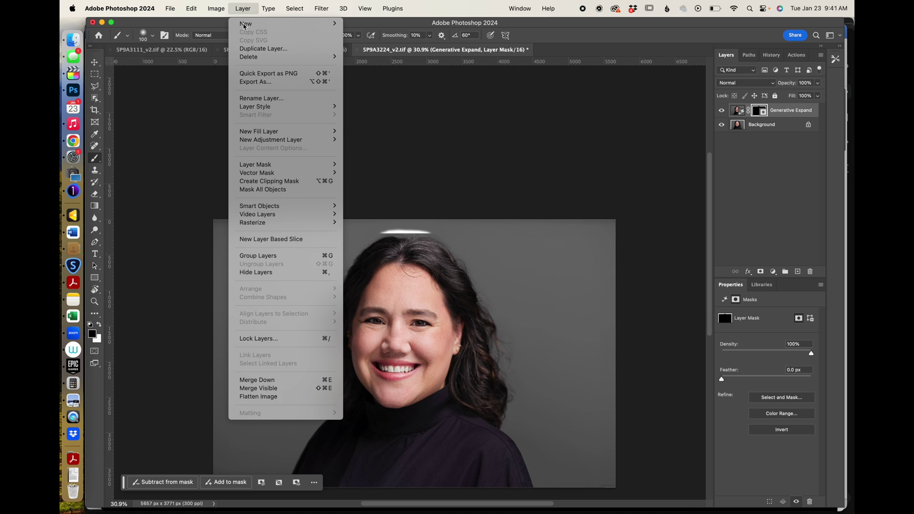
{"action": "left_click", "coordinate": [277, 396]}
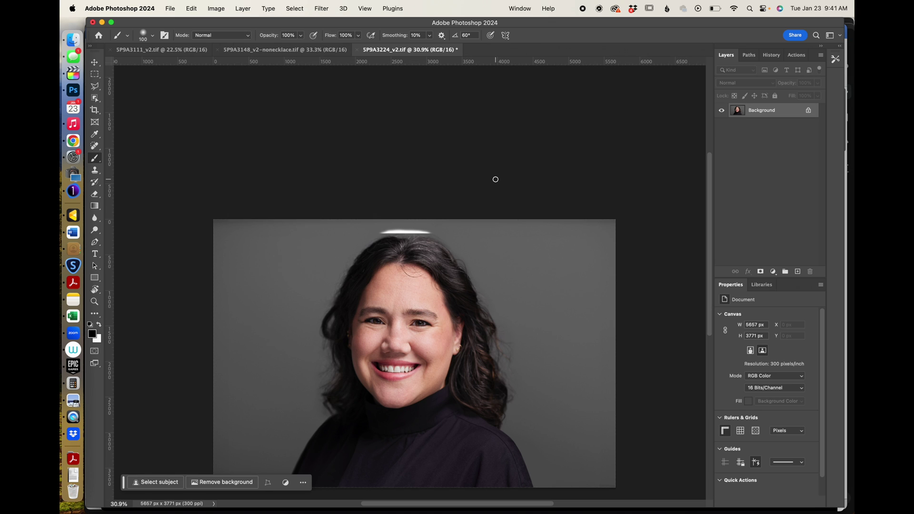
- Select the white strip above the head with the Polygonal Lasso, run Generative Fill without a prompt, and flatten the image
{"action": "scroll", "coordinate": [495, 179], "scroll_direction": "up", "scroll_amount": 5}
{"action": "left_click", "coordinate": [96, 86]}
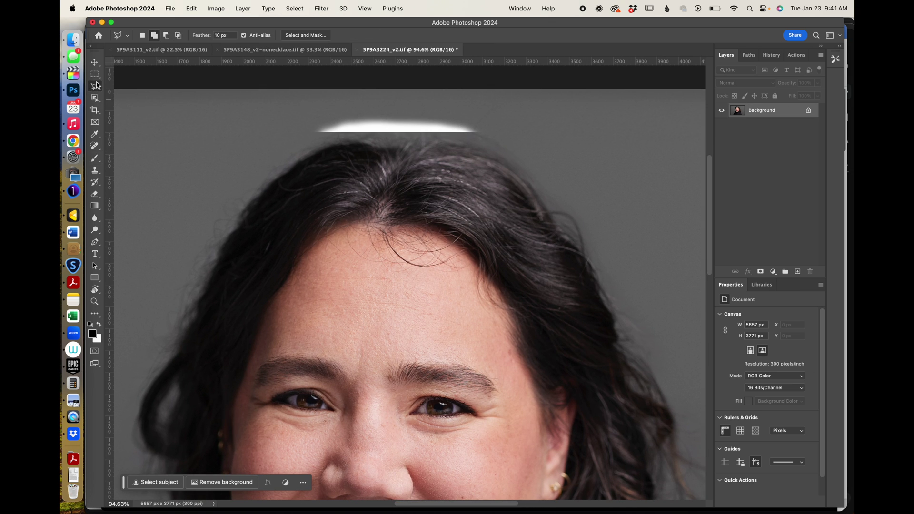
{"action": "left_click", "coordinate": [320, 113]}
{"action": "left_click", "coordinate": [312, 136]}
{"action": "left_click", "coordinate": [384, 139]}
{"action": "left_click", "coordinate": [422, 138]}
{"action": "left_click", "coordinate": [498, 137]}
{"action": "left_click", "coordinate": [487, 119]}
{"action": "left_click", "coordinate": [445, 109]}
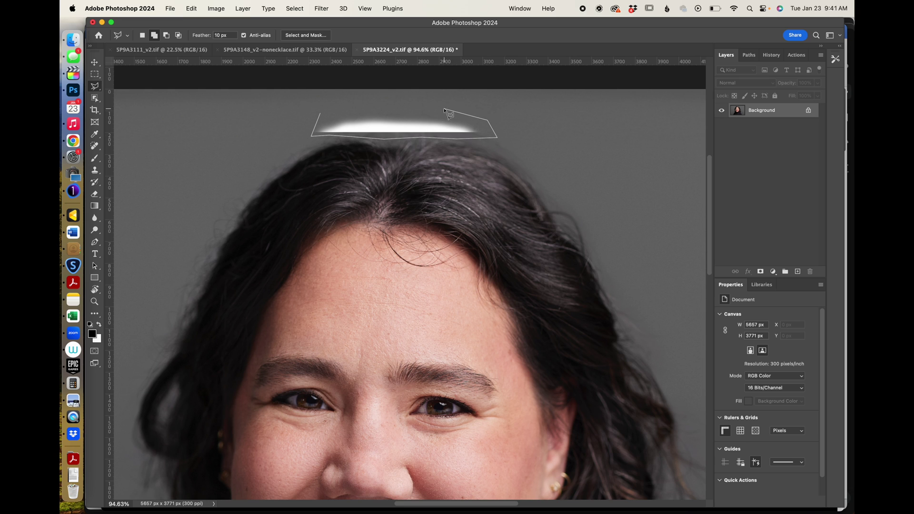
{"action": "left_click", "coordinate": [370, 110]}
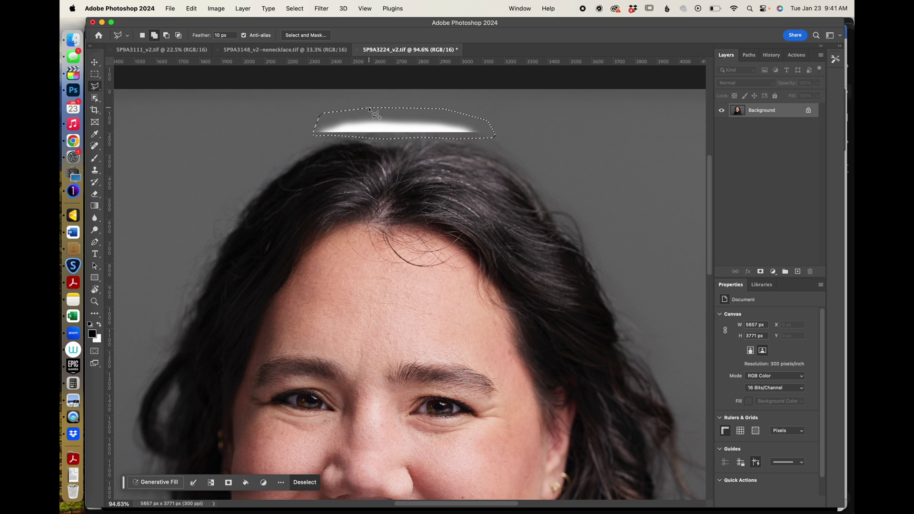
{"action": "left_click", "coordinate": [146, 483]}
{"action": "left_click", "coordinate": [325, 483]}
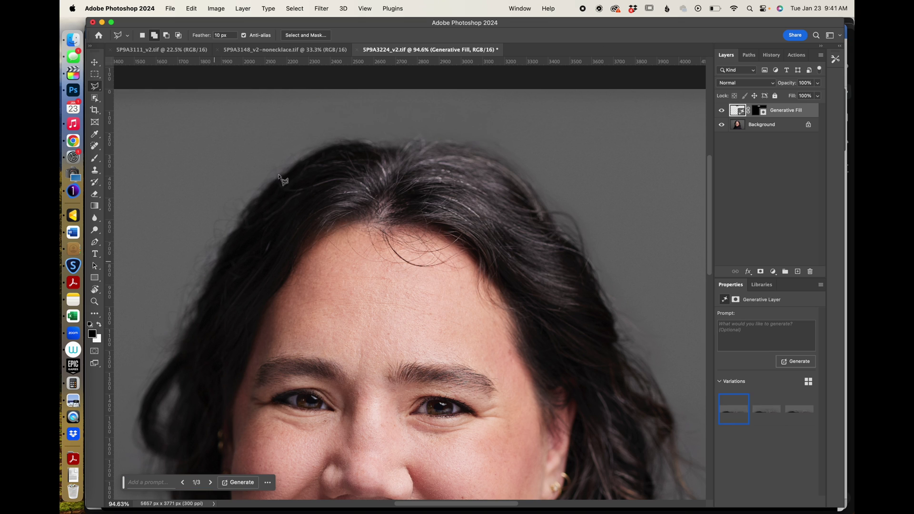
{"action": "left_click", "coordinate": [243, 8]}
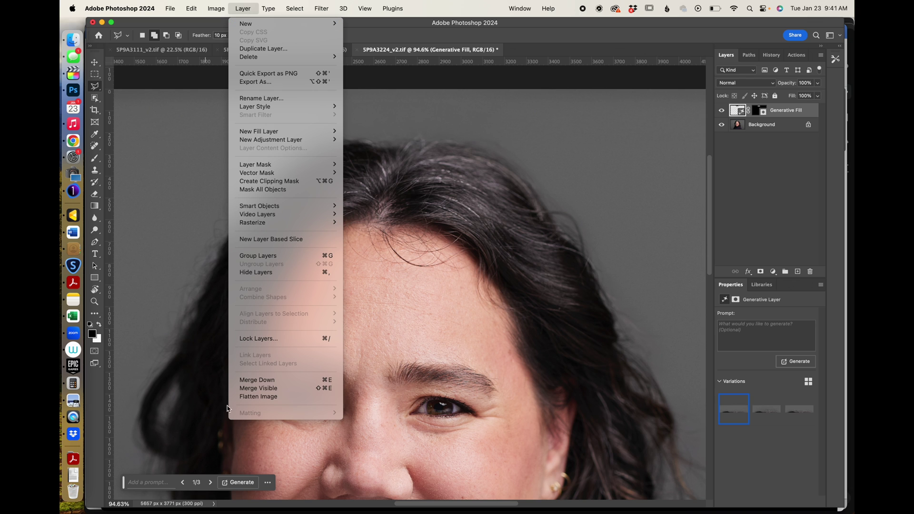
{"action": "left_click", "coordinate": [250, 397]}
- Outline the outer hair edge on the left of the face with the Polygonal Lasso and run Generative Fill with the prompt "hair"
{"action": "scroll", "coordinate": [387, 312], "scroll_direction": "down", "scroll_amount": 5}
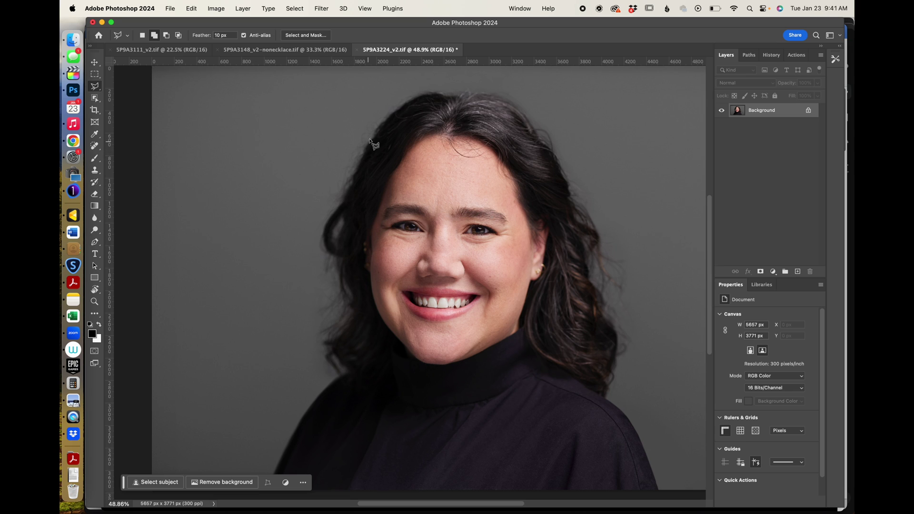
{"action": "left_click", "coordinate": [377, 125]}
{"action": "left_click", "coordinate": [342, 156]}
{"action": "left_click", "coordinate": [314, 206]}
{"action": "left_click", "coordinate": [297, 311]}
{"action": "left_click", "coordinate": [301, 342]}
{"action": "left_click", "coordinate": [341, 339]}
{"action": "left_click", "coordinate": [354, 326]}
{"action": "left_click", "coordinate": [356, 287]}
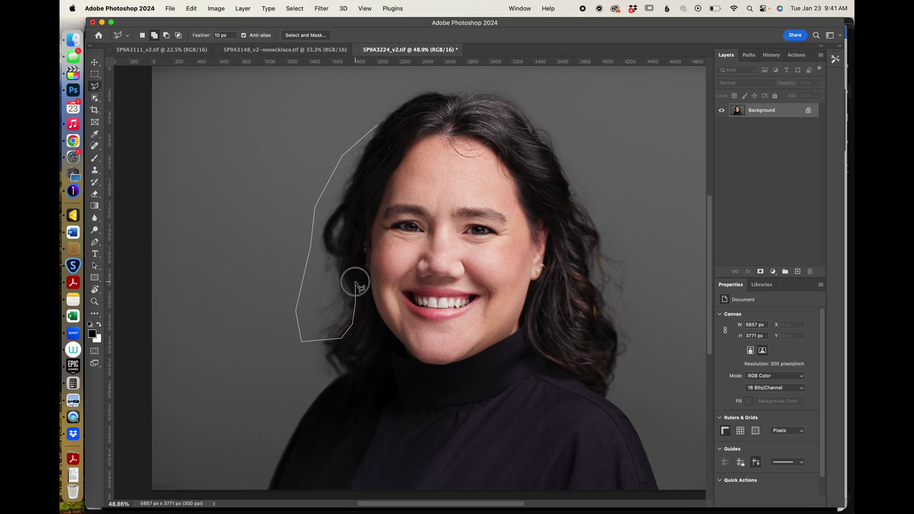
{"action": "left_click", "coordinate": [352, 252]}
{"action": "left_click", "coordinate": [352, 207]}
{"action": "left_click", "coordinate": [380, 128]}
{"action": "left_click", "coordinate": [152, 488]}
{"action": "type", "text": "hair"}
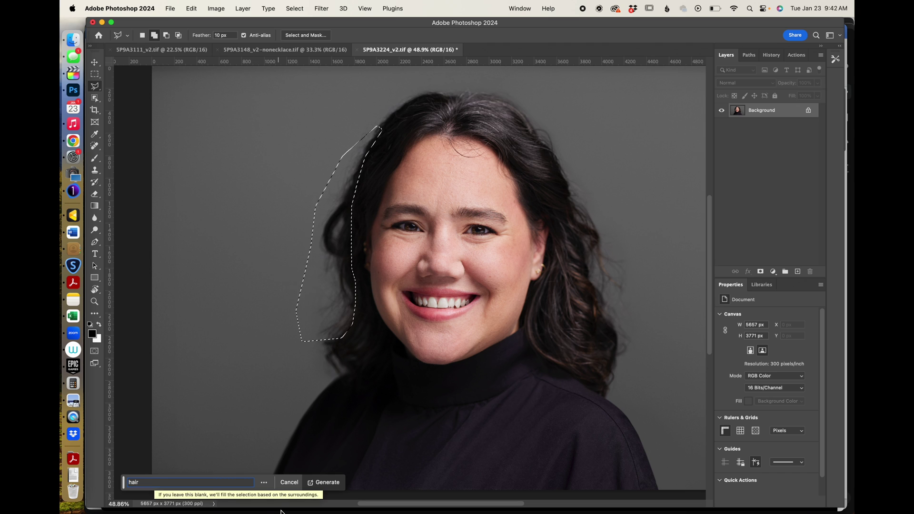
{"action": "left_click", "coordinate": [329, 481]}
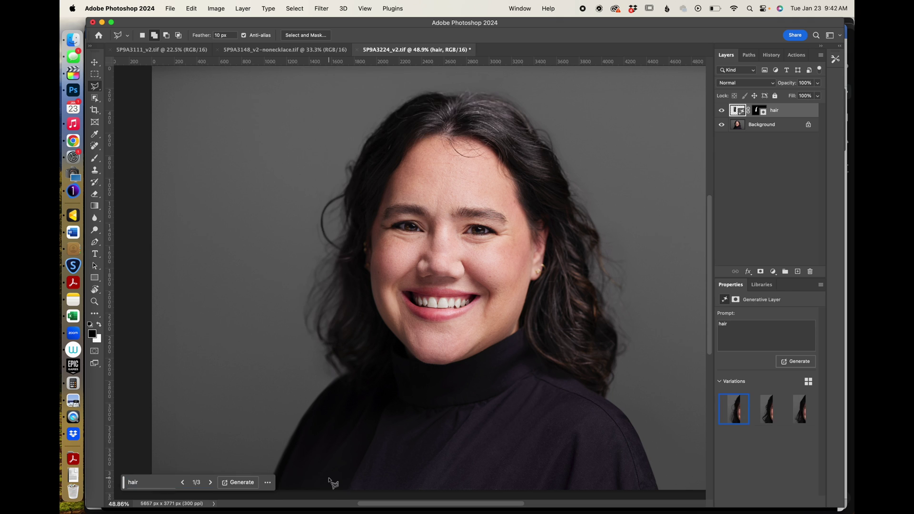
- Compare the hair variations with each other and the original, keep the second, and flatten the image
{"action": "left_click", "coordinate": [766, 413]}
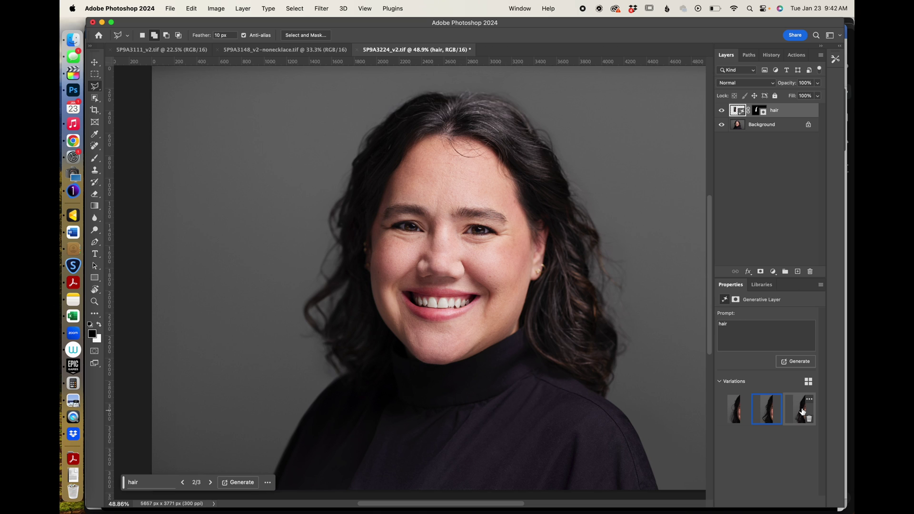
{"action": "left_click", "coordinate": [766, 411]}
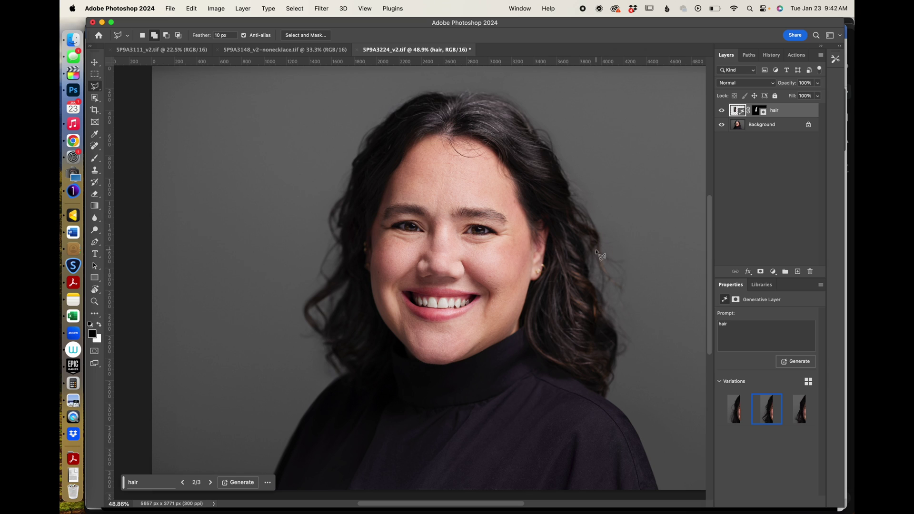
{"action": "left_click", "coordinate": [722, 111]}
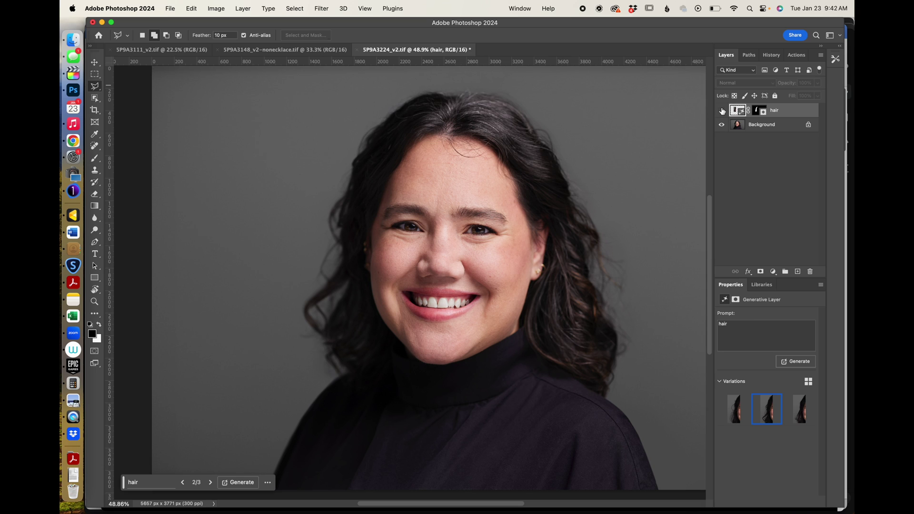
{"action": "left_click", "coordinate": [722, 111]}
{"action": "left_click", "coordinate": [722, 111]}
{"action": "left_click", "coordinate": [722, 111]}
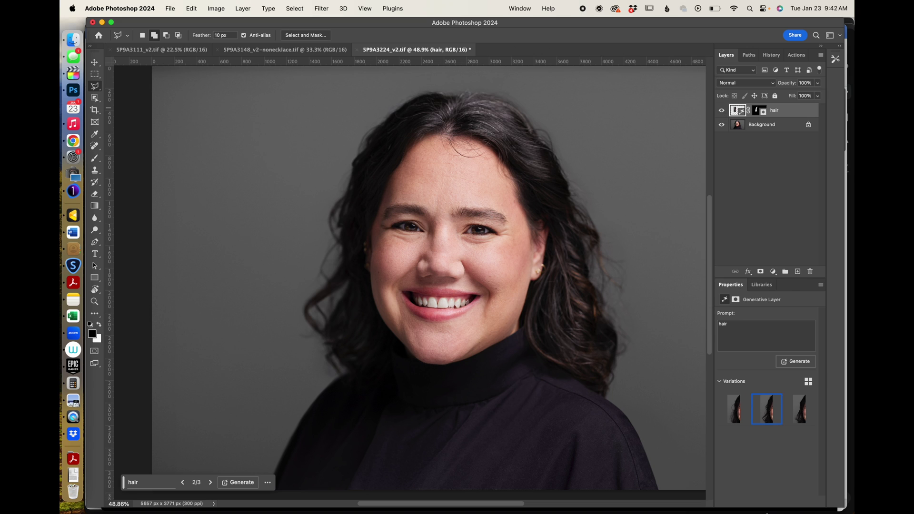
{"action": "left_click", "coordinate": [803, 410]}
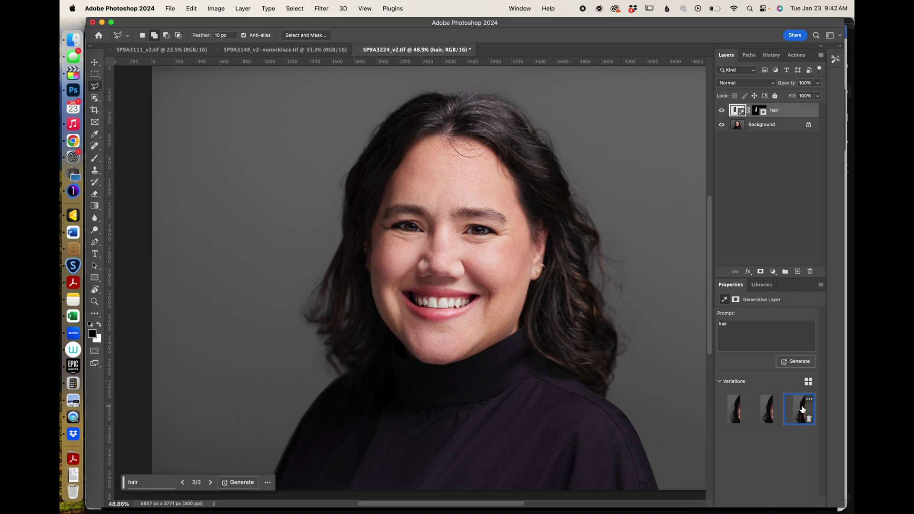
{"action": "left_click", "coordinate": [767, 413]}
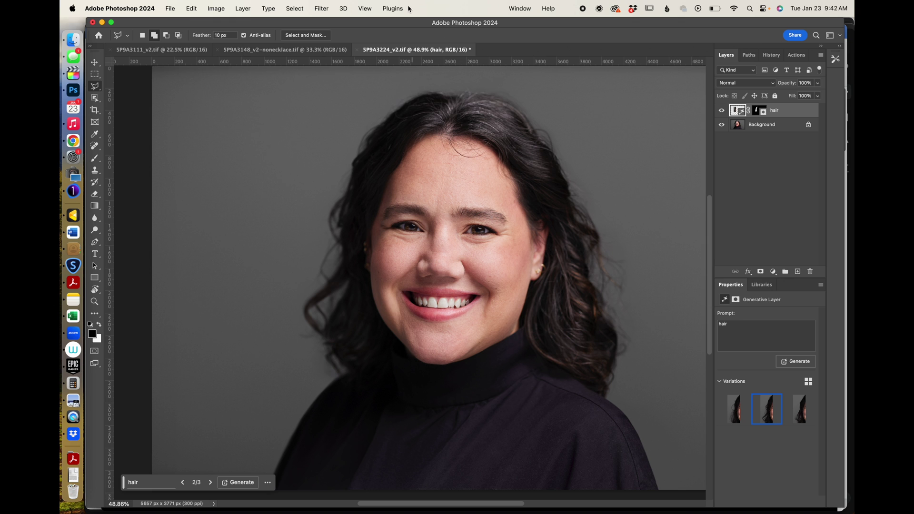
{"action": "left_click", "coordinate": [243, 9]}
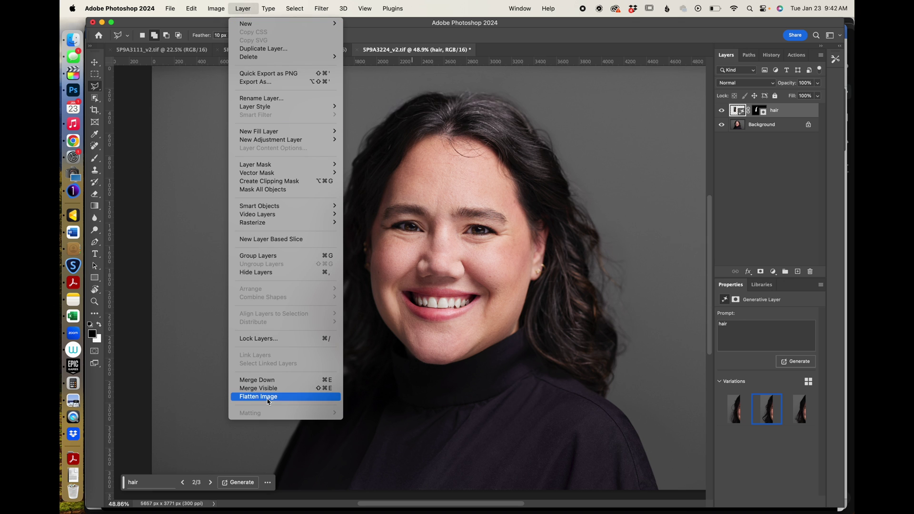
{"action": "left_click", "coordinate": [347, 330]}
- Select the stray hairs across the upper forehead with the Polygonal Lasso and run Generative Fill without a prompt
{"action": "scroll", "coordinate": [449, 251], "scroll_direction": "up", "scroll_amount": 5}
{"action": "scroll", "coordinate": [449, 251], "scroll_direction": "up", "scroll_amount": 4}
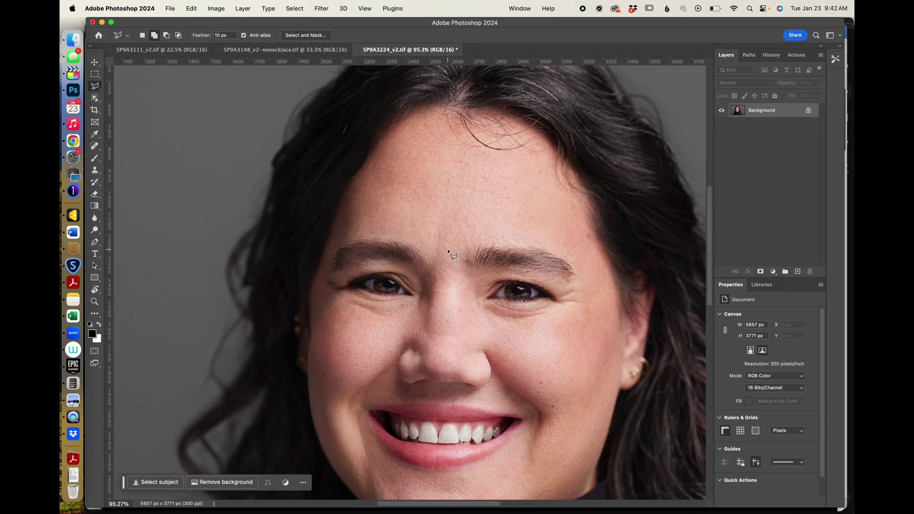
{"action": "mouse_move", "coordinate": [543, 135]}
{"action": "left_mouse_down"}
{"action": "mouse_move", "coordinate": [513, 103]}
{"action": "mouse_move", "coordinate": [555, 132]}
{"action": "left_mouse_up"}
{"action": "left_click", "coordinate": [553, 134]}
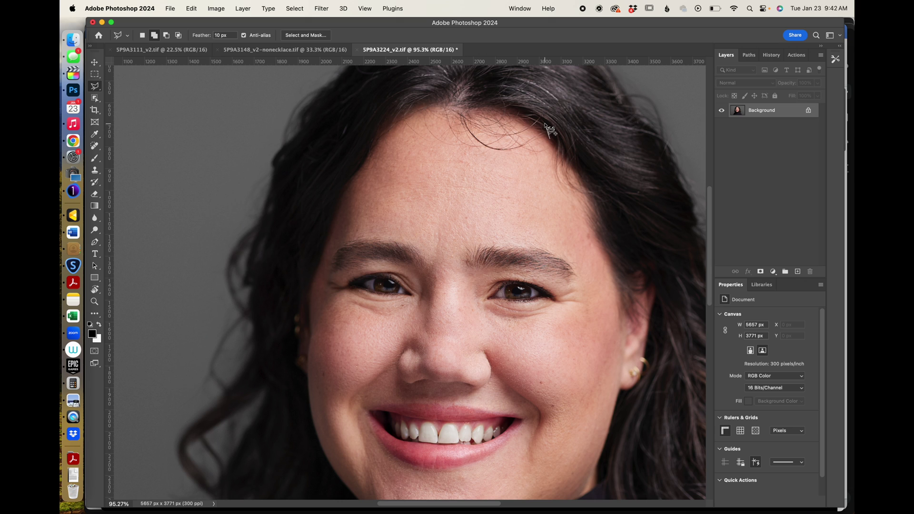
{"action": "left_click", "coordinate": [552, 118]}
{"action": "left_click", "coordinate": [539, 103]}
{"action": "left_click", "coordinate": [495, 92]}
{"action": "left_click", "coordinate": [460, 98]}
{"action": "left_click", "coordinate": [435, 106]}
{"action": "left_click", "coordinate": [438, 135]}
{"action": "left_click", "coordinate": [465, 152]}
{"action": "left_click", "coordinate": [509, 163]}
{"action": "left_click", "coordinate": [546, 154]}
{"action": "left_click", "coordinate": [551, 130]}
{"action": "left_click", "coordinate": [151, 482]}
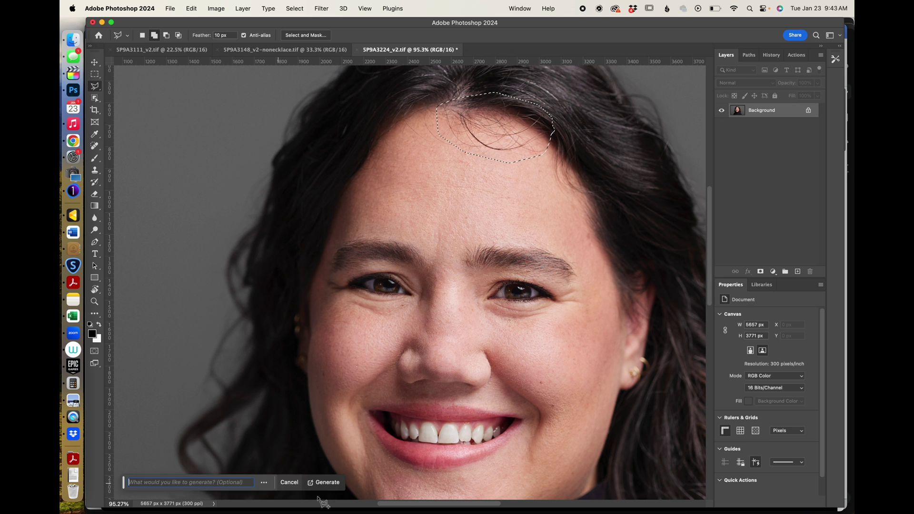
{"action": "left_click", "coordinate": [325, 482]}
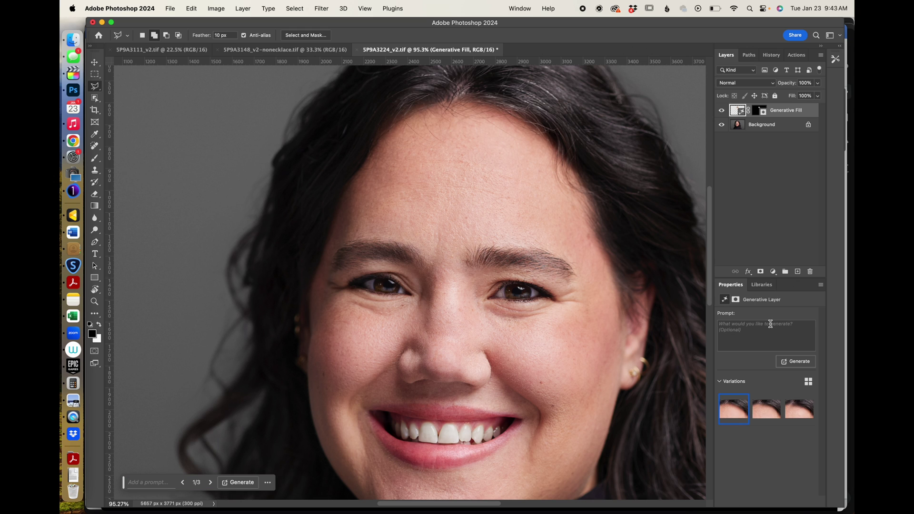
- Compare the three generated forehead variations with each other and with the original, both close up and in a wider view
{"action": "left_click", "coordinate": [721, 110]}
{"action": "left_click", "coordinate": [720, 110]}
{"action": "left_click", "coordinate": [721, 111]}
{"action": "left_click", "coordinate": [720, 110]}
{"action": "left_click", "coordinate": [756, 407]}
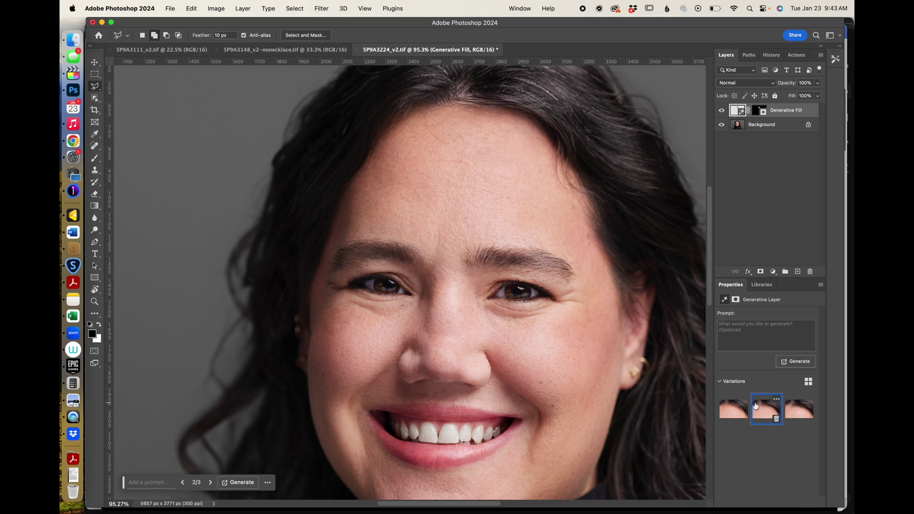
{"action": "left_click", "coordinate": [800, 408]}
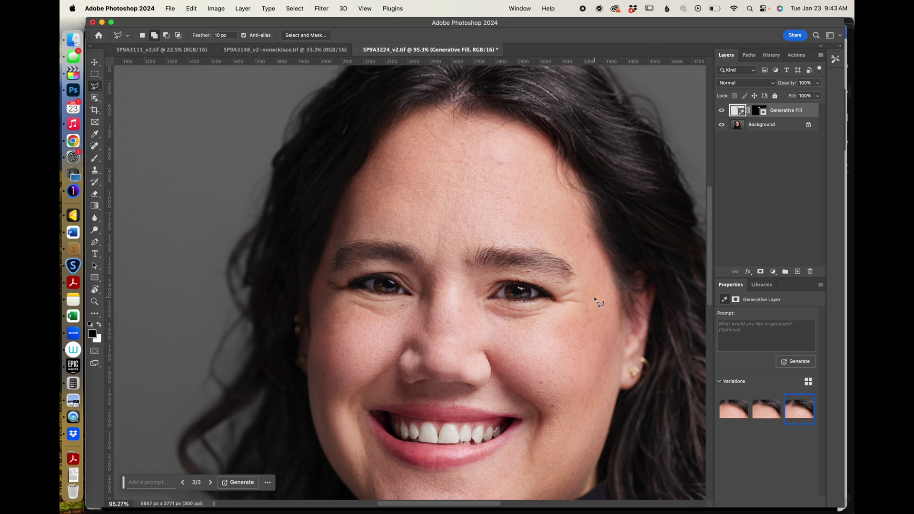
{"action": "key", "text": "super+minus"}
{"action": "key", "text": "super+minus"}
{"action": "left_click", "coordinate": [723, 110]}
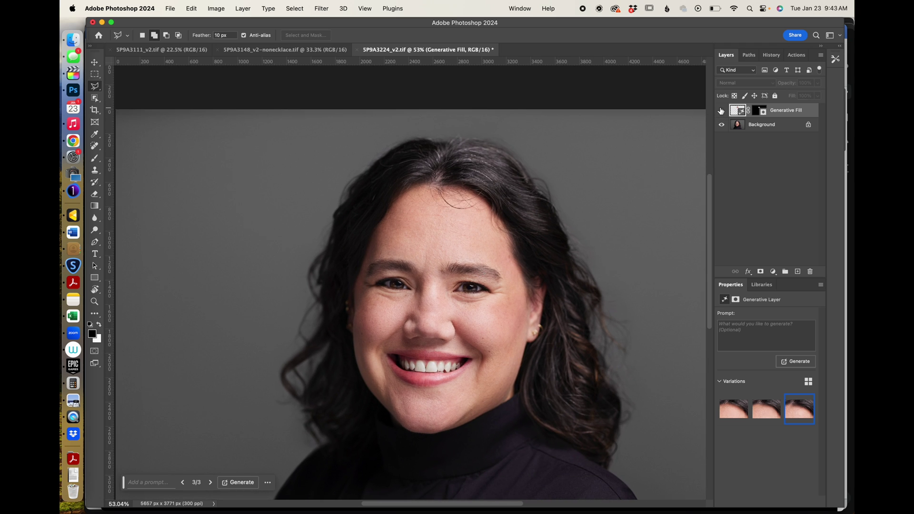
{"action": "left_click", "coordinate": [722, 111]}
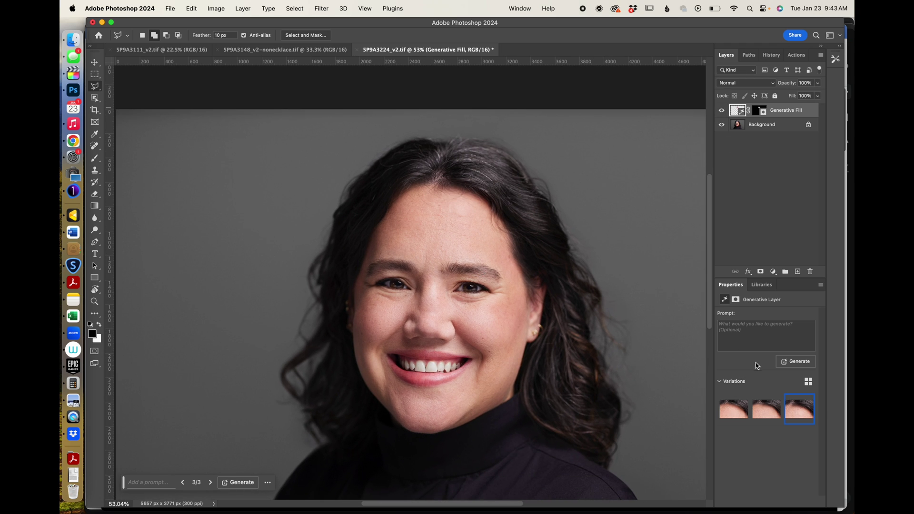
{"action": "left_click", "coordinate": [759, 416]}
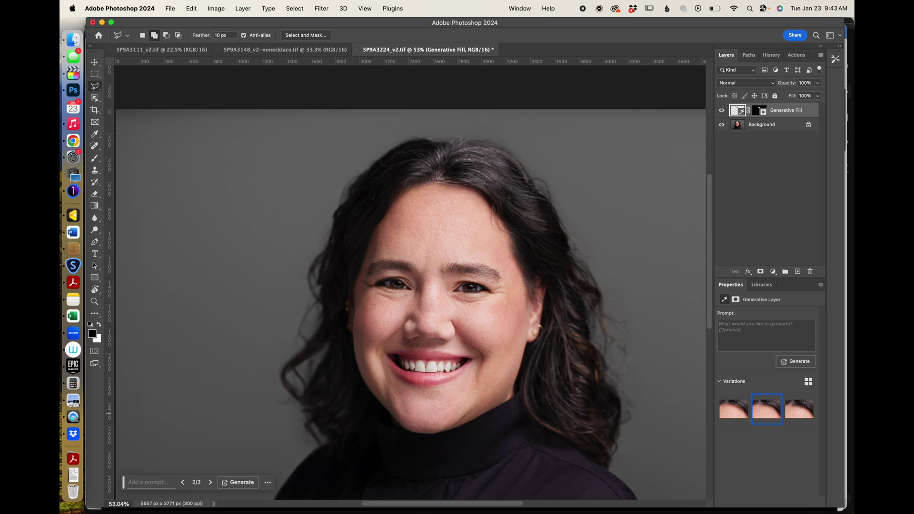
{"action": "left_click", "coordinate": [800, 409]}
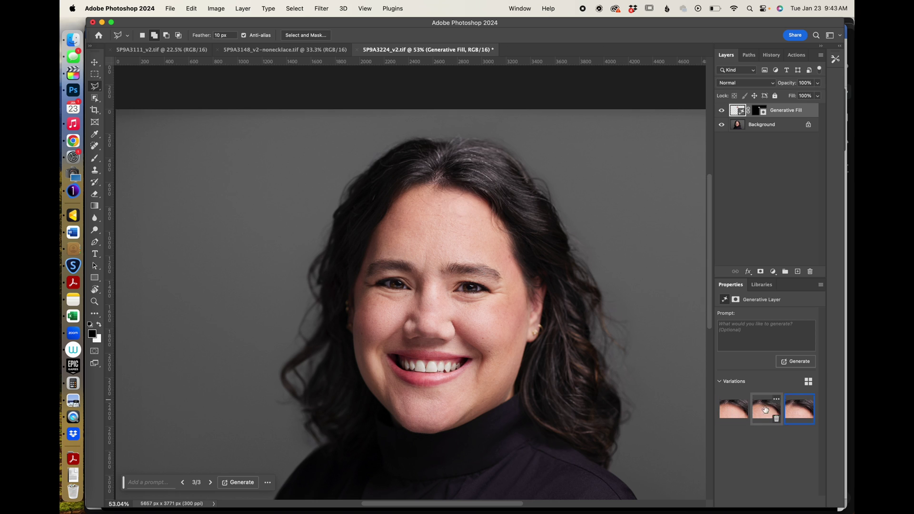
- Generate another set of forehead variations without a prompt and compare the first one with the original
{"action": "left_click", "coordinate": [238, 482]}
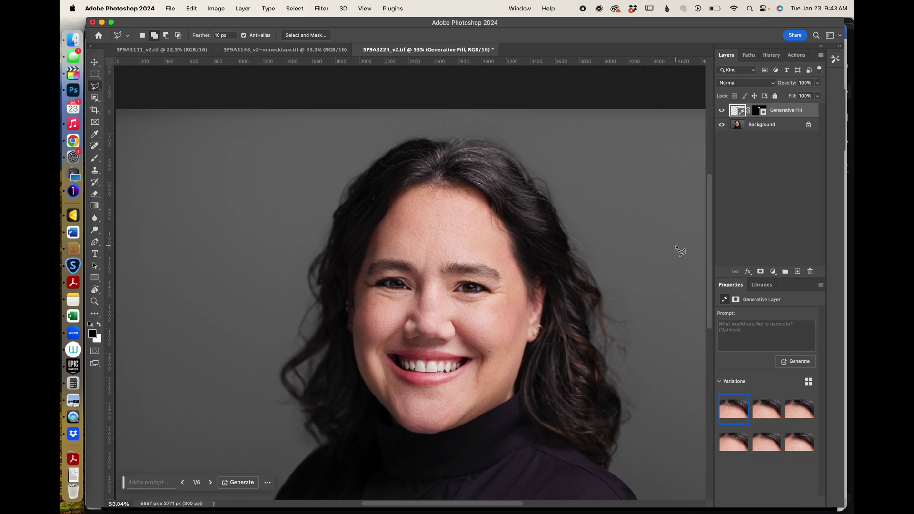
{"action": "left_click", "coordinate": [722, 111]}
{"action": "left_click", "coordinate": [722, 111]}
- Compare the first three of the six forehead variations with each other, keep the third, and check it against the original
{"action": "left_click", "coordinate": [761, 416]}
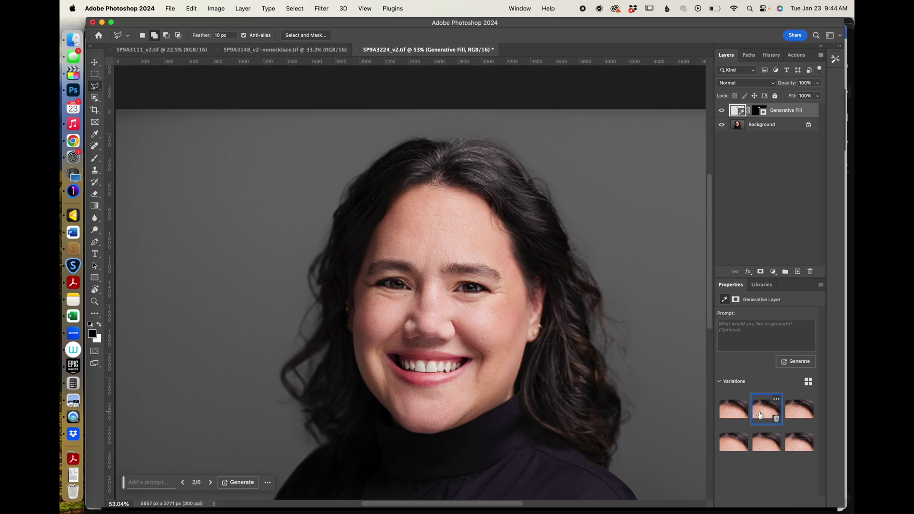
{"action": "left_click", "coordinate": [796, 413]}
{"action": "left_click", "coordinate": [725, 412]}
{"action": "left_click", "coordinate": [766, 411]}
{"action": "left_click", "coordinate": [799, 410]}
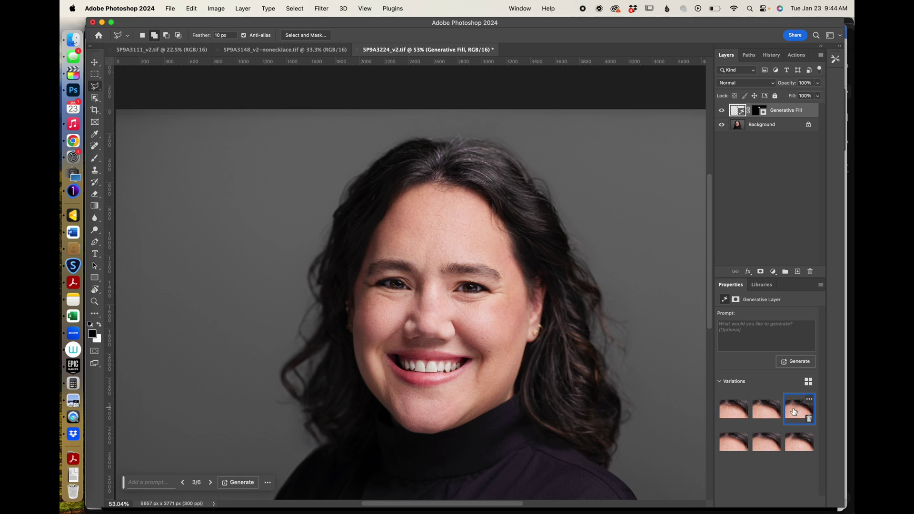
{"action": "left_click", "coordinate": [721, 111]}
{"action": "left_click", "coordinate": [720, 111]}
- Flatten the portrait into a single background layer and save 5P9A3224_v2.tif
{"action": "scroll", "coordinate": [547, 202], "scroll_direction": "down", "scroll_amount": 3}
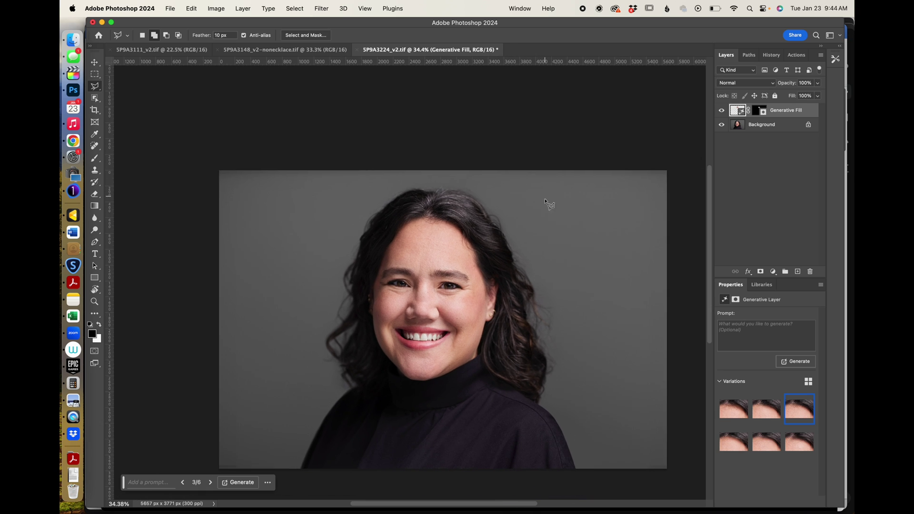
{"action": "left_click", "coordinate": [238, 5]}
{"action": "left_click", "coordinate": [211, 295]}
{"action": "left_click", "coordinate": [170, 9]}
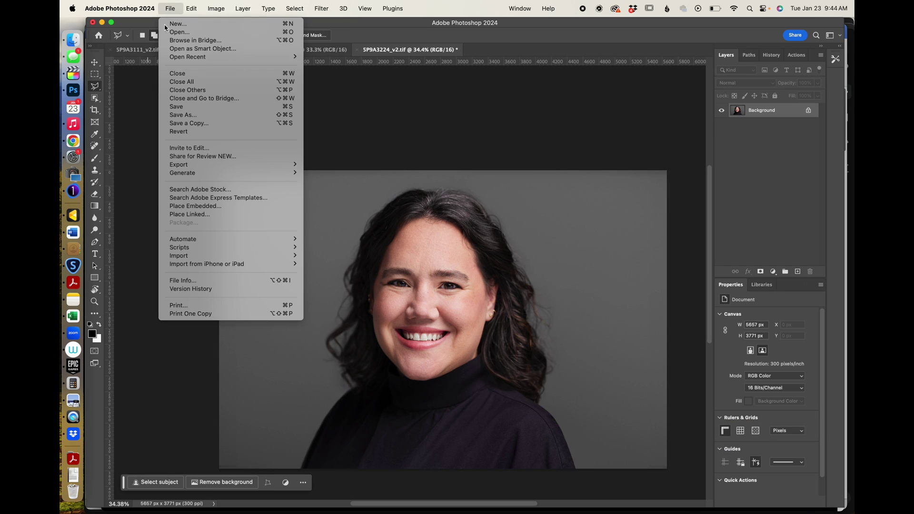
{"action": "left_click", "coordinate": [173, 106]}
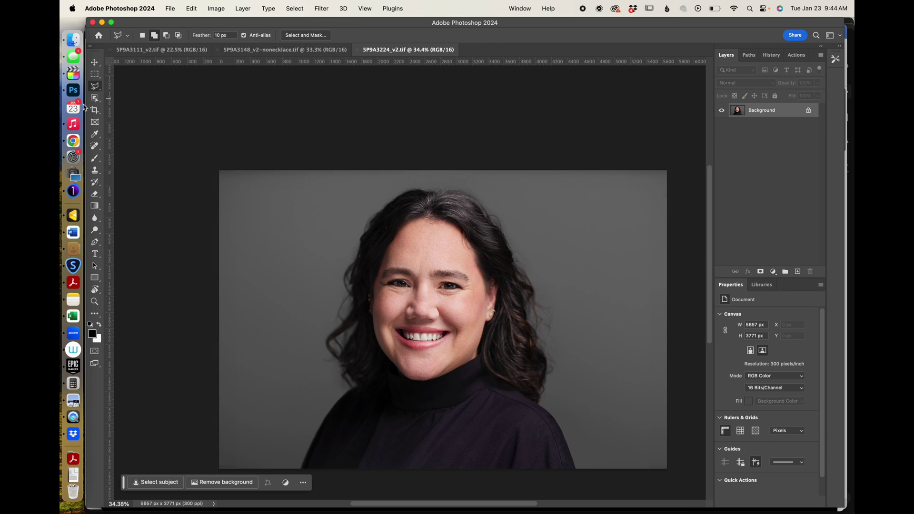
- Switch to Finder and look through the portraits in the Retouched folder, from 5P9A3224_v2.tif back to 5P9A3137_v2.tif
{"action": "left_click", "coordinate": [71, 42]}
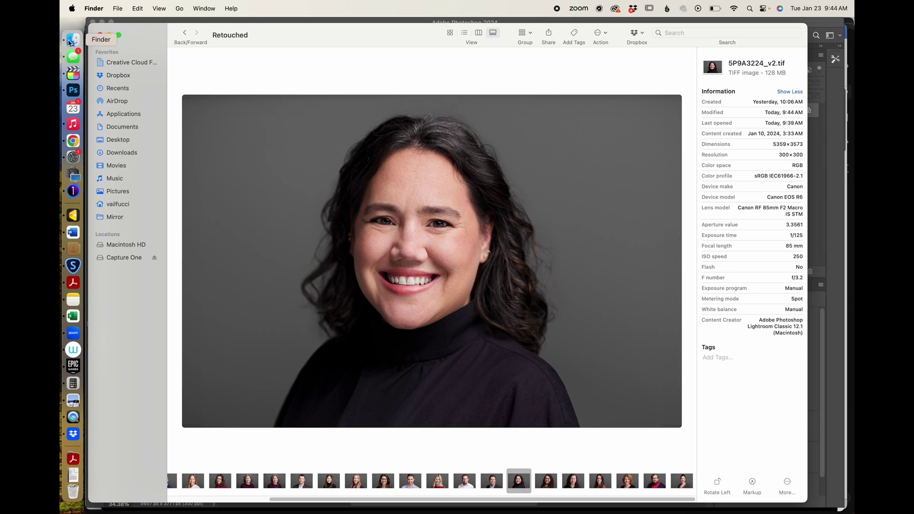
{"action": "key", "text": "Left"}
{"action": "key", "text": "Left"}
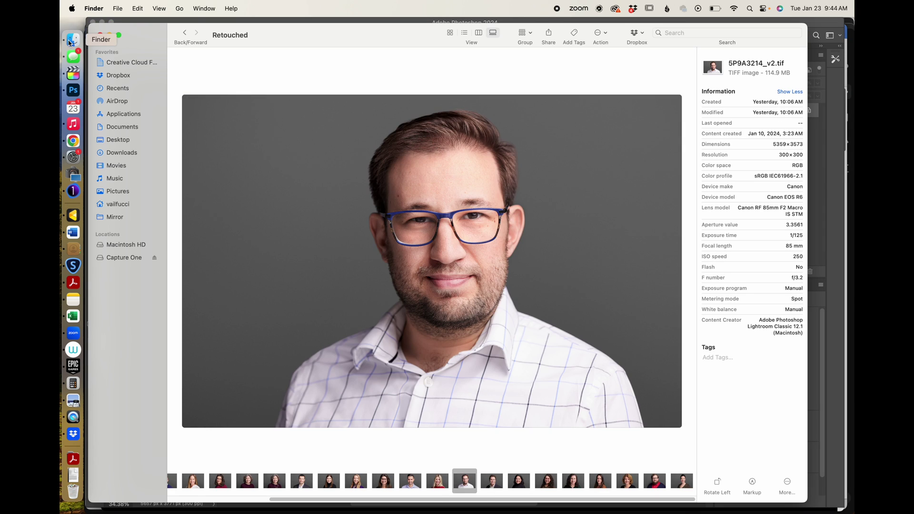
{"action": "key", "text": "Left"}
{"action": "key", "text": "Left"}
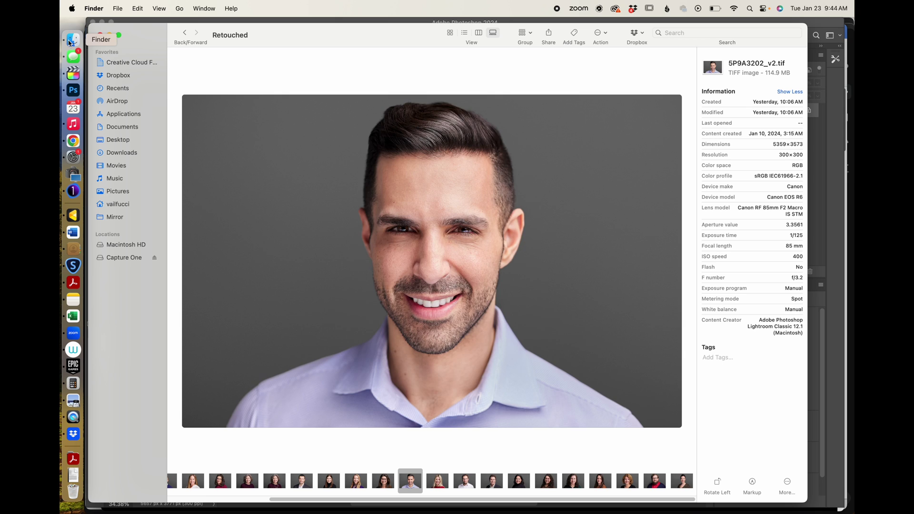
{"action": "key", "text": "Left"}
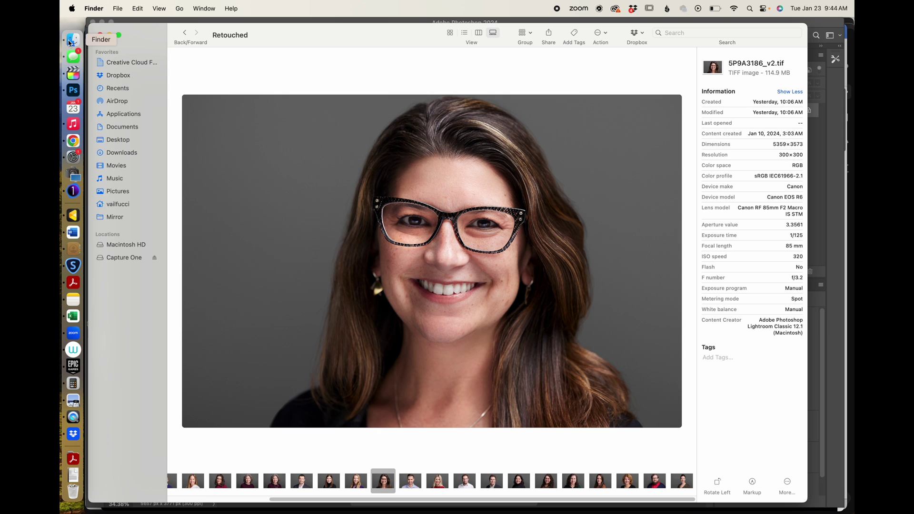
{"action": "key", "text": "Left"}
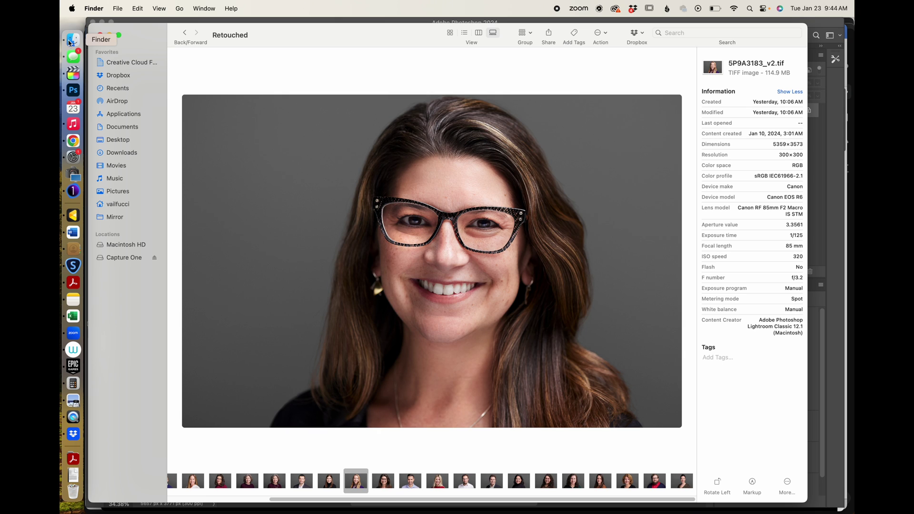
{"action": "key", "text": "Left"}
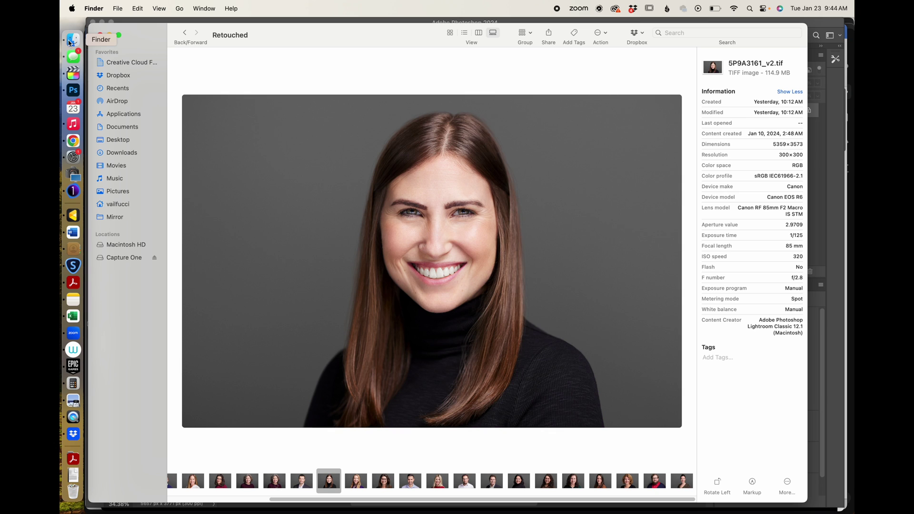
{"action": "key", "text": "Left"}
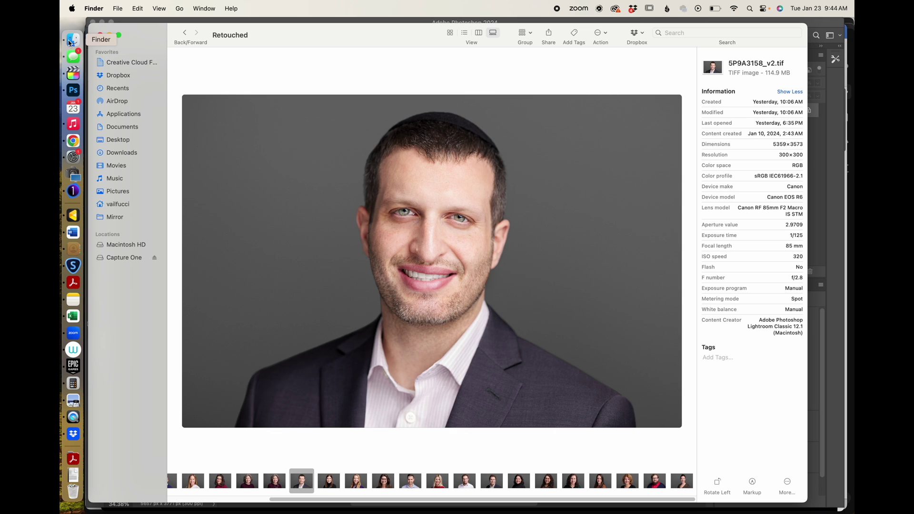
{"action": "key", "text": "Left"}
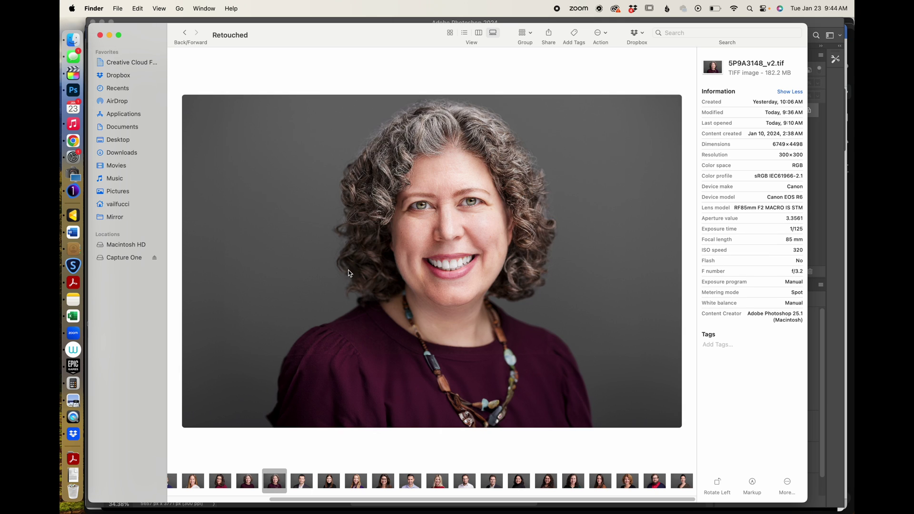
{"action": "key", "text": "Left"}
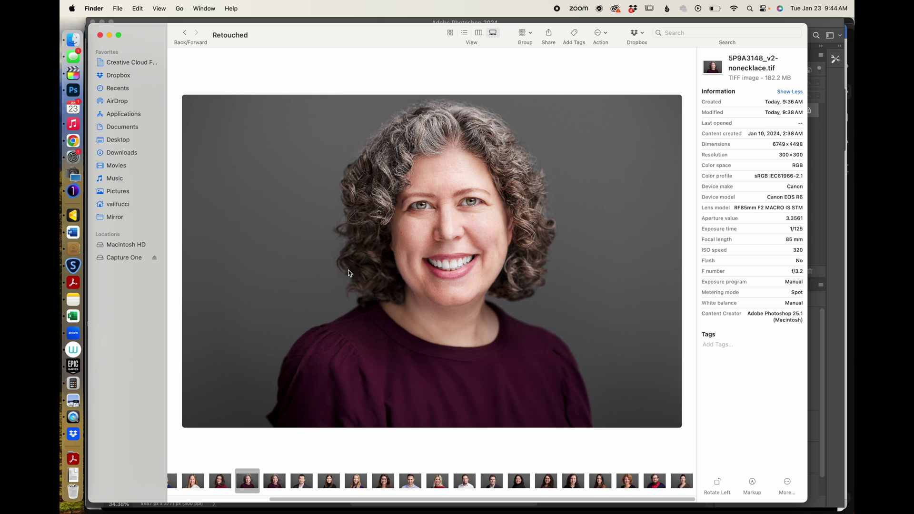
{"action": "key", "text": "Left"}
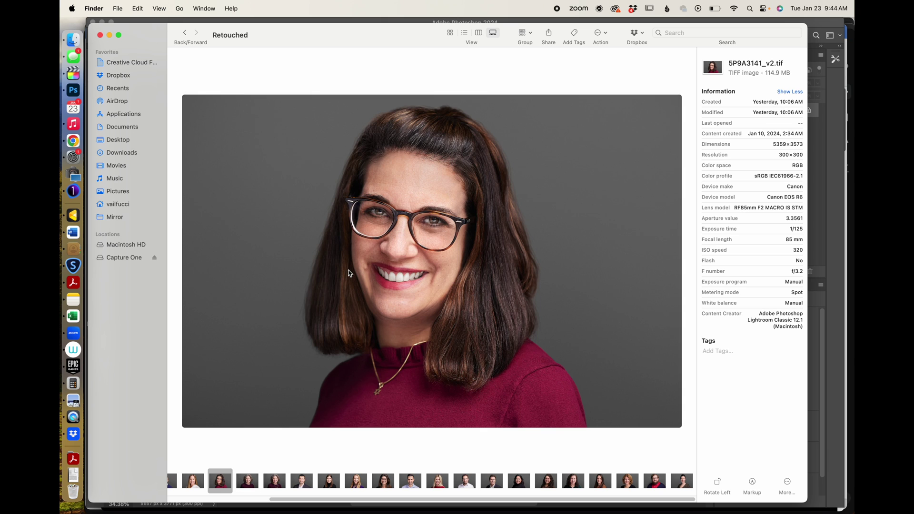
{"action": "key", "text": "Left"}
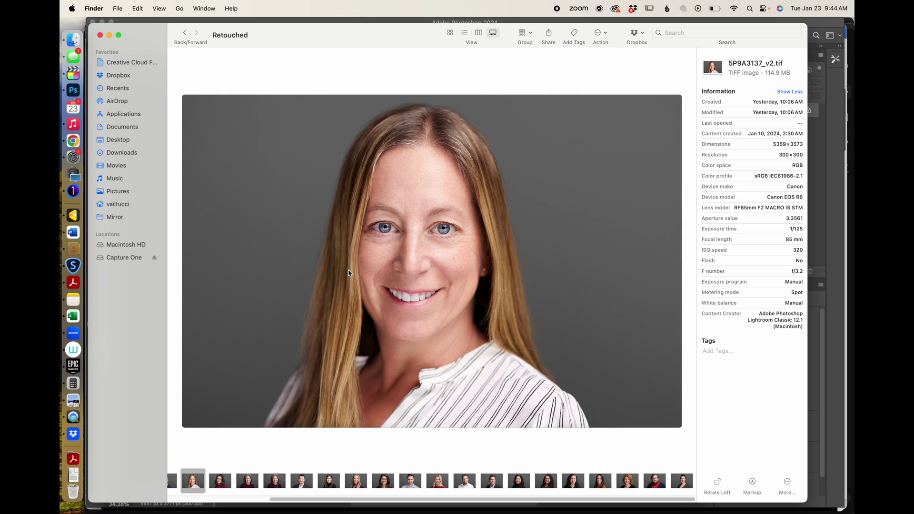